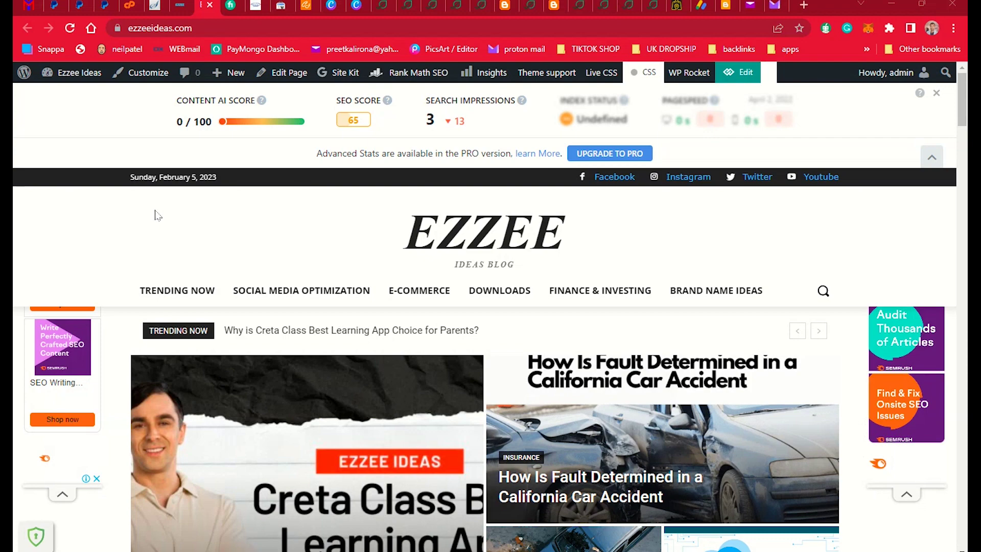
# Examine the blog homepage from its header through the category sections to the footer, including where the ads appear
pyautogui.scroll(-10, 157, 215)
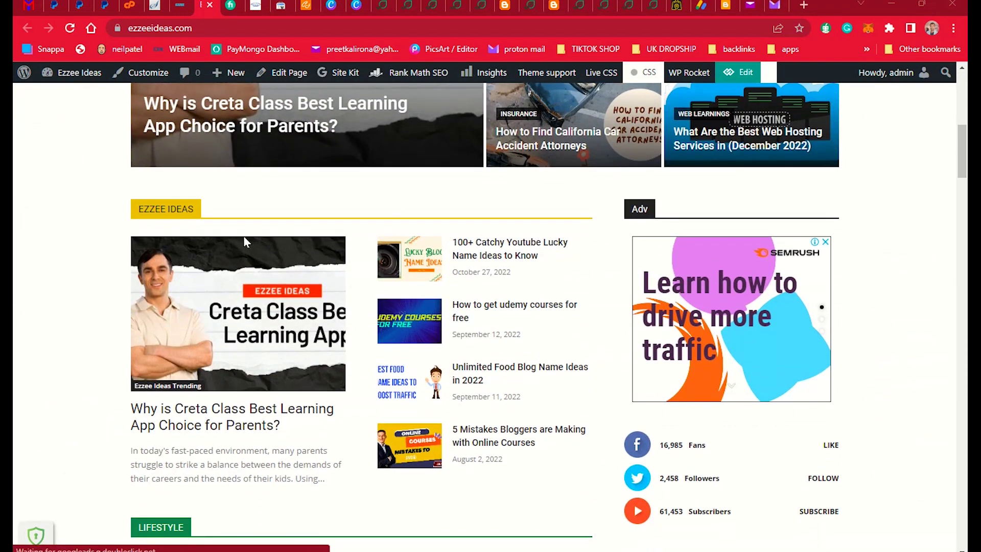
pyautogui.press('super+w')
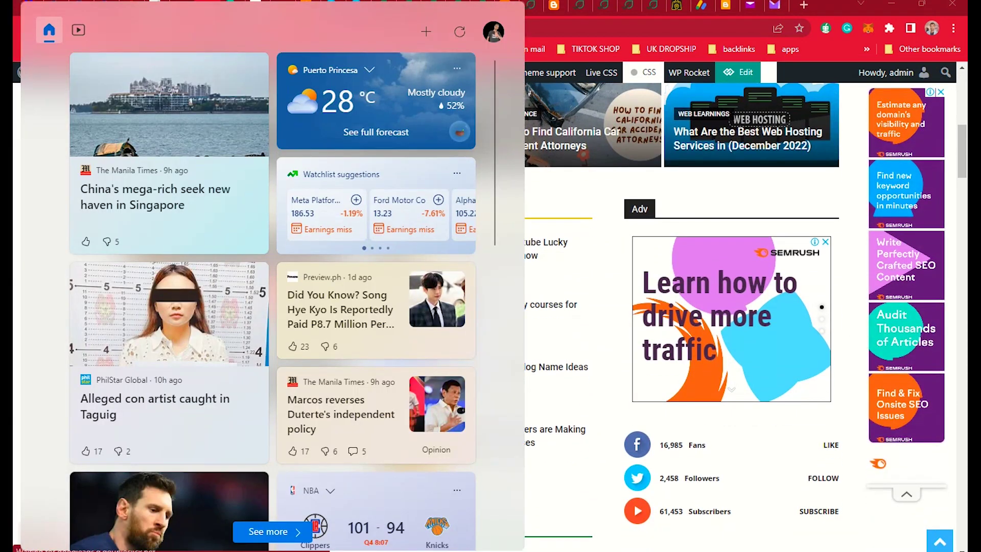
pyautogui.click(522, 470)
pyautogui.scroll(-3, 557, 387)
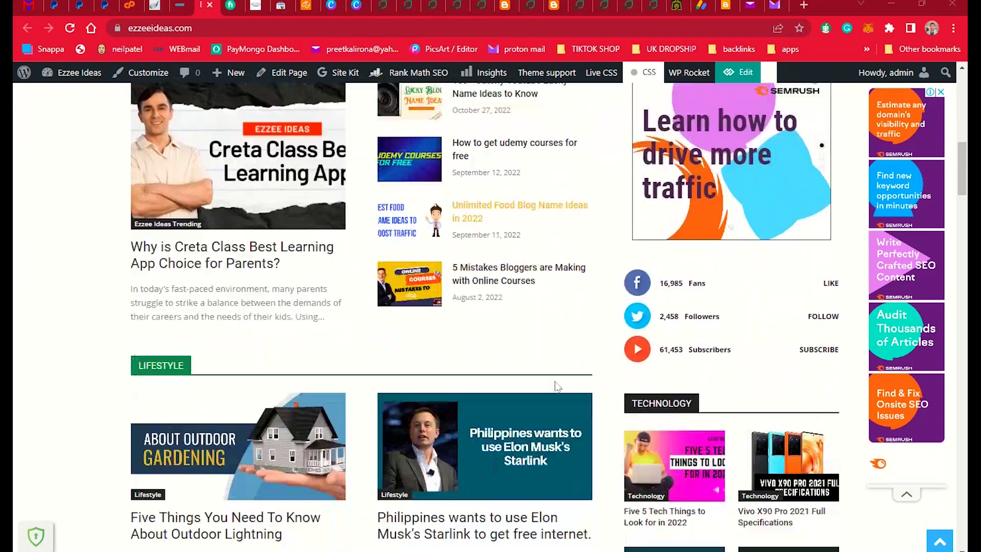
pyautogui.scroll(-8, 603, 362)
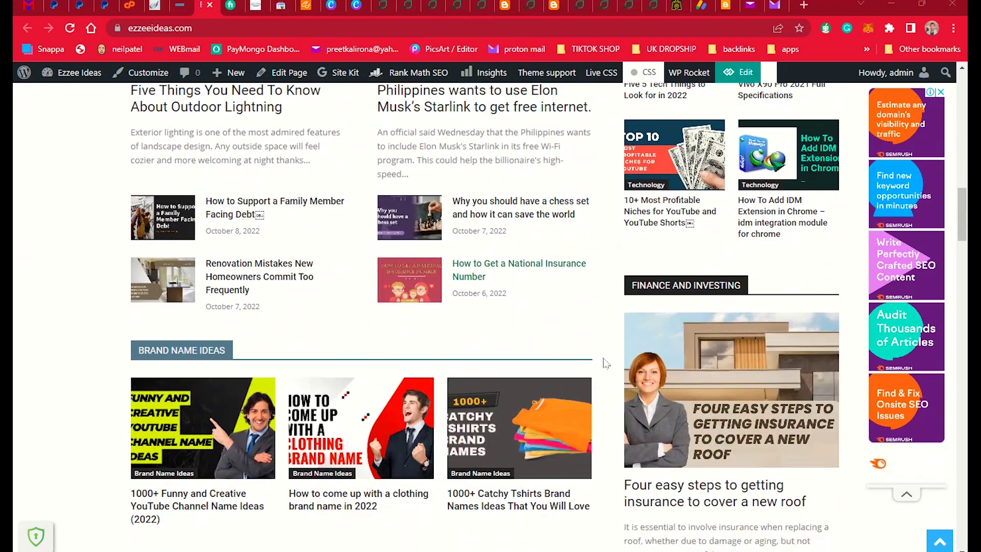
pyautogui.scroll(-20, 606, 363)
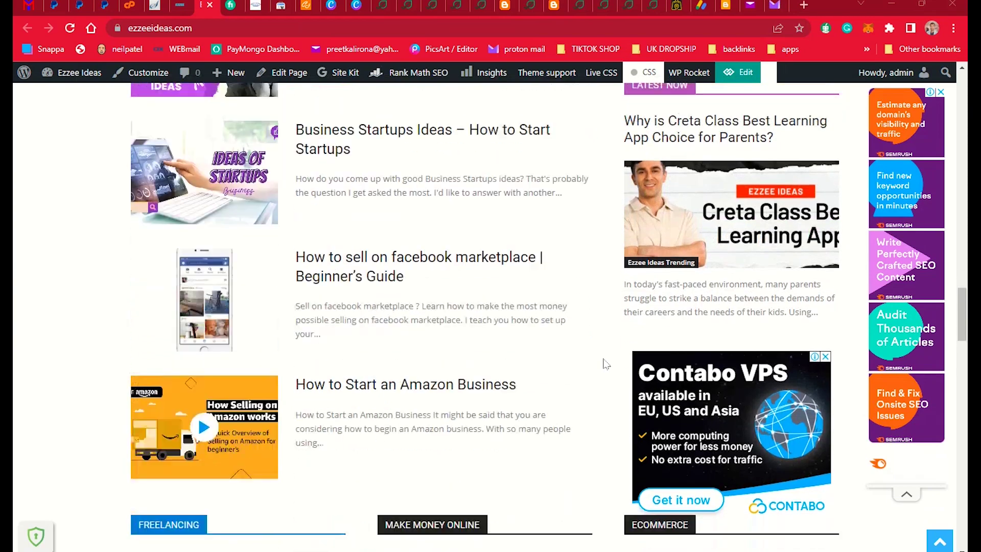
pyautogui.scroll(-15, 606, 364)
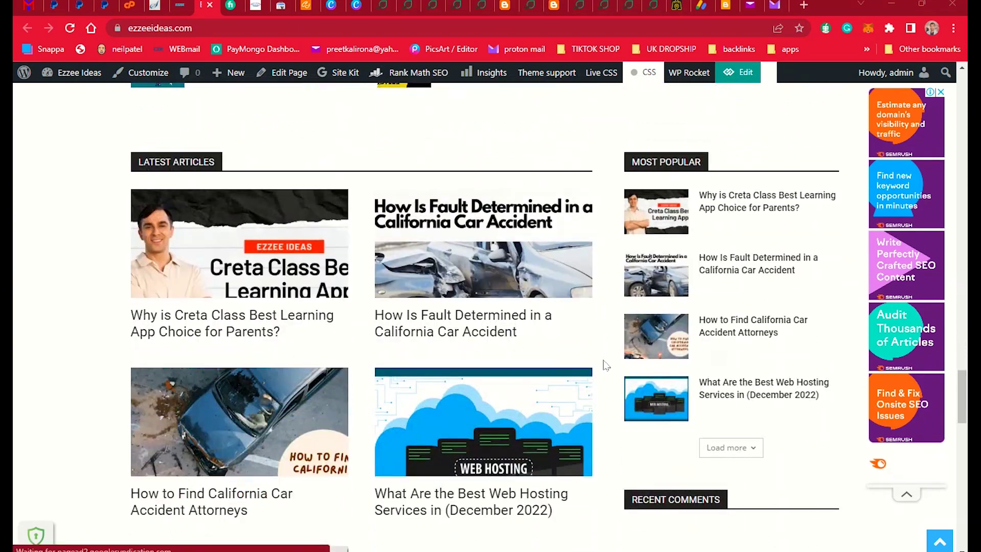
pyautogui.scroll(-14, 606, 365)
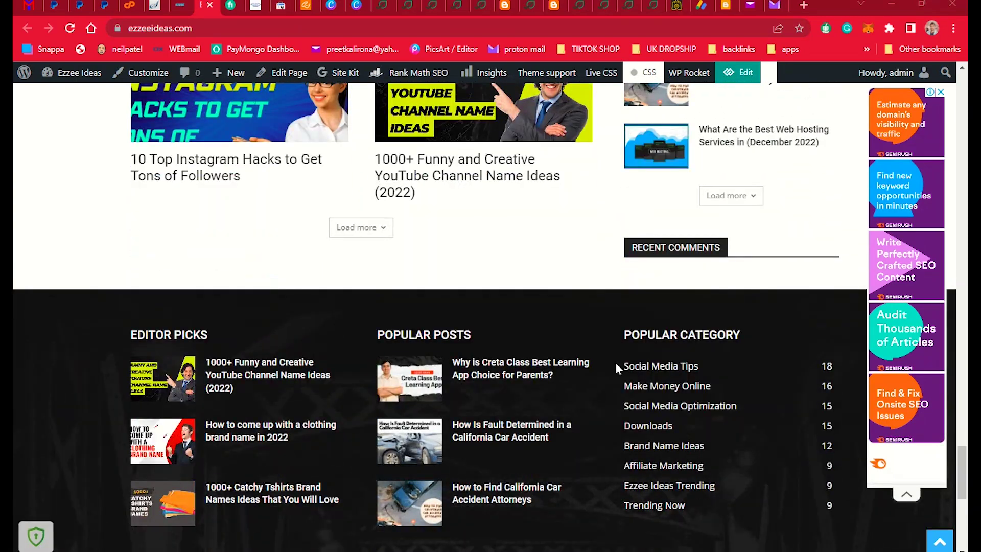
pyautogui.scroll(-9, 617, 365)
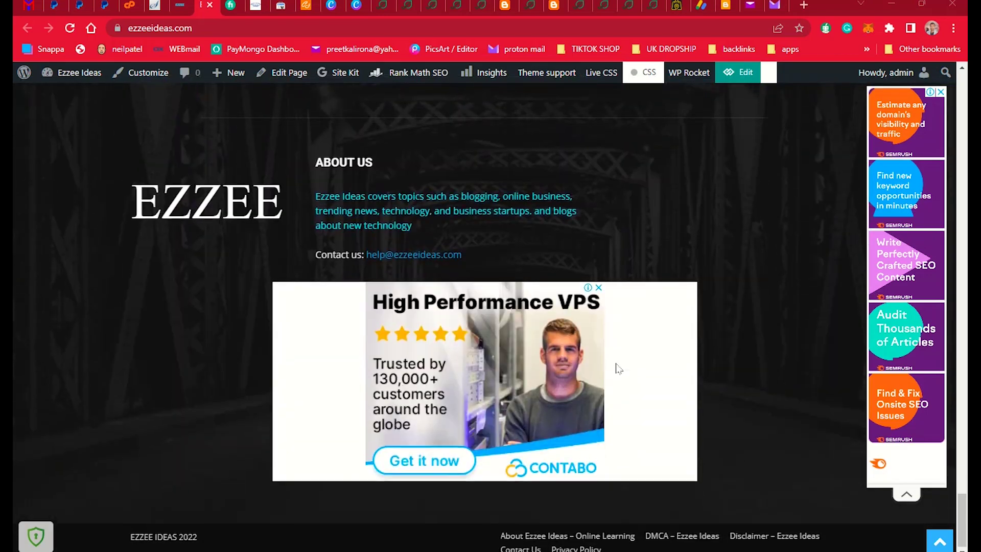
pyautogui.scroll(9, 618, 366)
pyautogui.scroll(20, 617, 363)
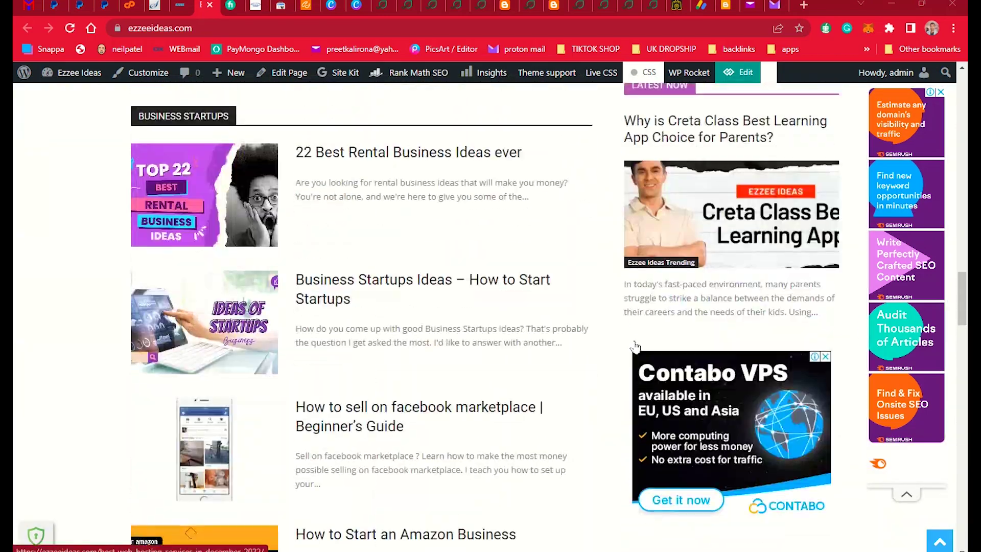
pyautogui.scroll(20, 613, 342)
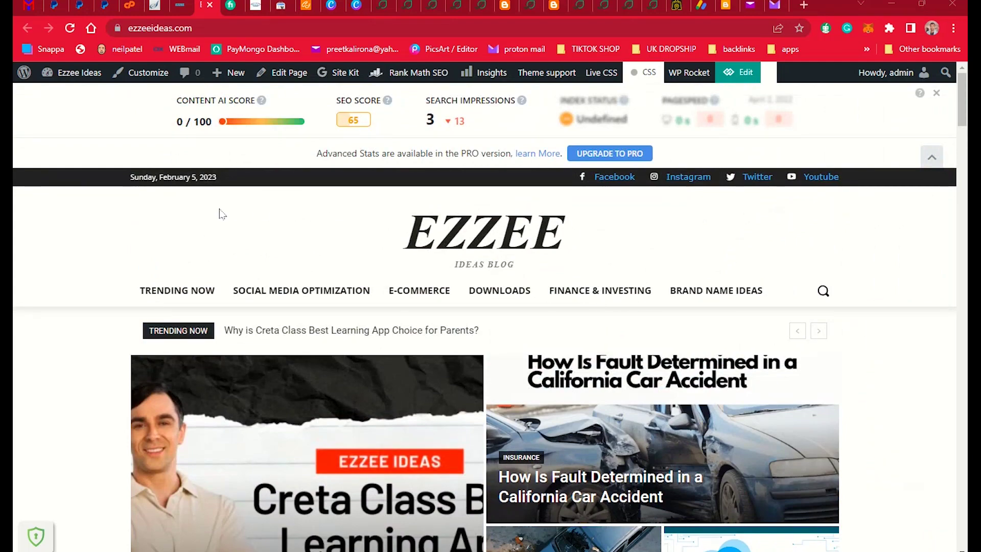
pyautogui.scroll(-4, 221, 212)
pyautogui.scroll(4, 225, 215)
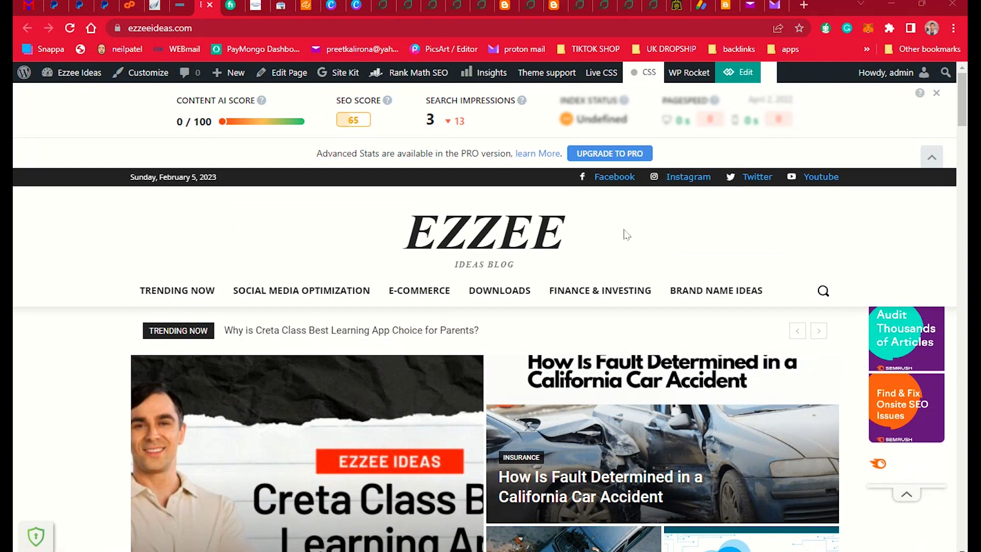
# Open the post "How Is Fault Determined in a California Car Accident" and dismiss the full-screen ad
pyautogui.scroll(-2, 626, 234)
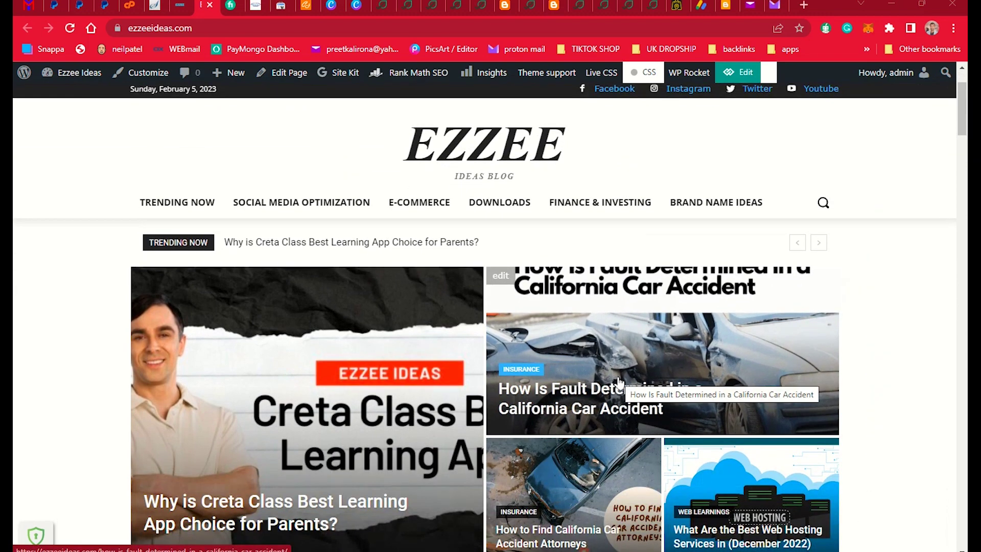
pyautogui.click(619, 382)
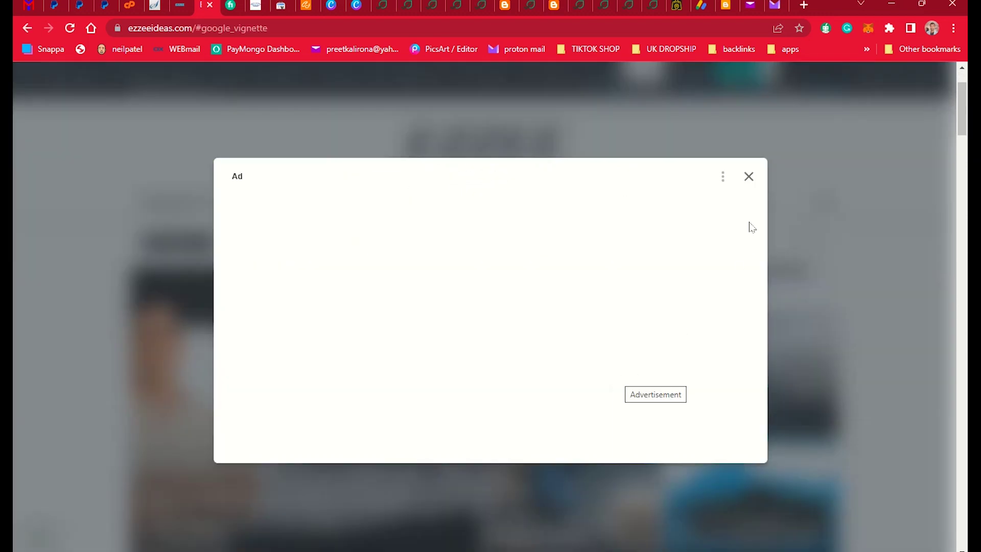
pyautogui.click(751, 176)
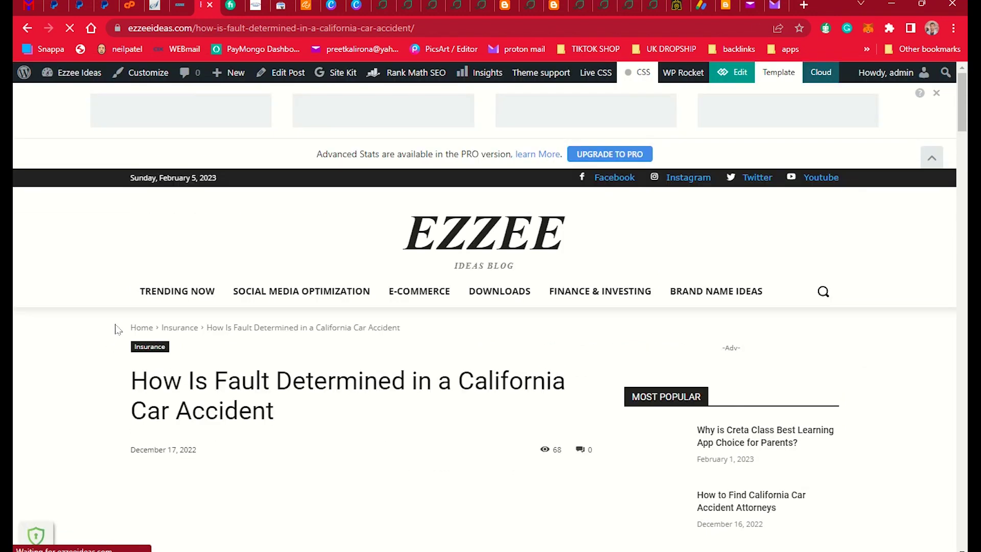
# Examine the California car accident post from its title through the related articles to the comment form
pyautogui.scroll(-5, 115, 332)
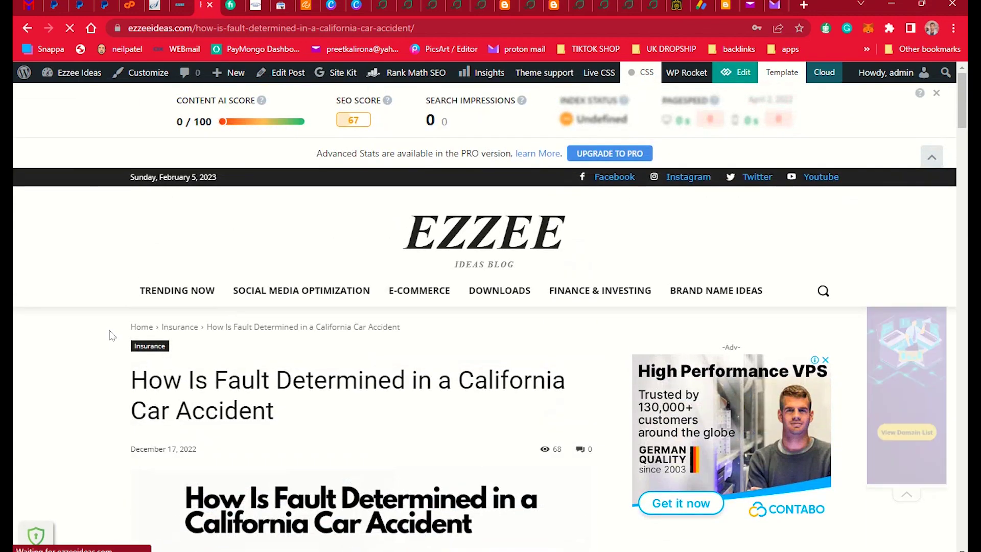
pyautogui.scroll(-5, 112, 335)
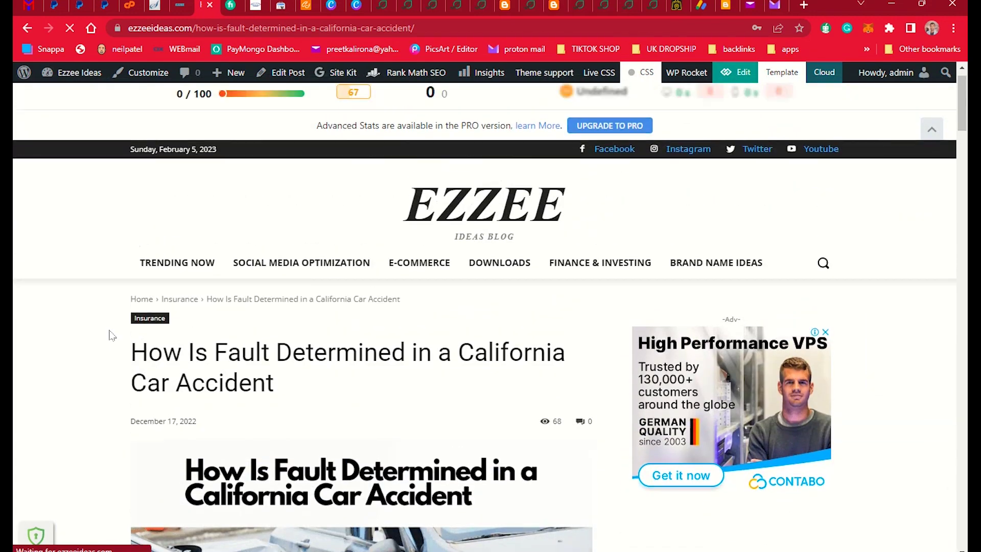
pyautogui.scroll(-10, 112, 336)
pyautogui.scroll(-17, 112, 336)
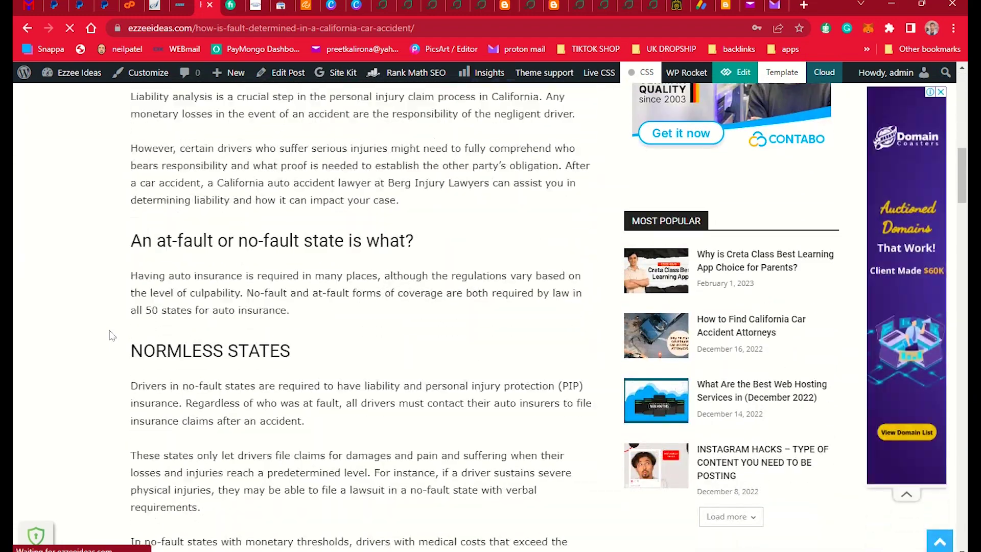
pyautogui.scroll(-20, 113, 336)
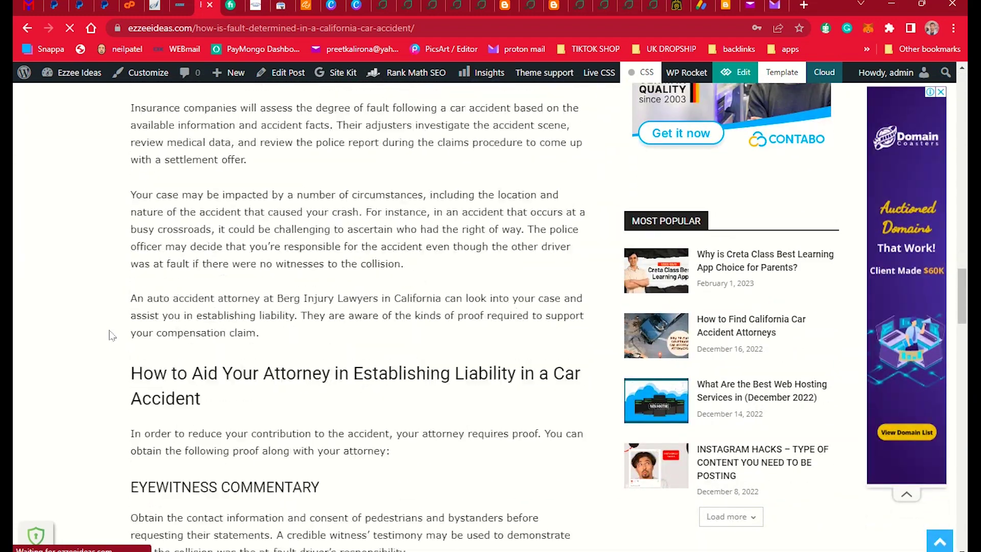
pyautogui.scroll(-3, 111, 335)
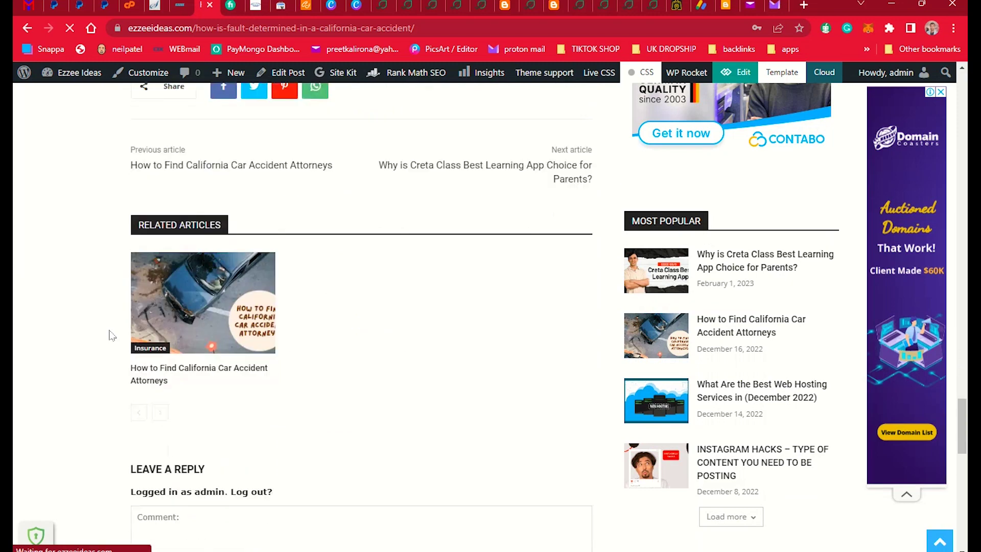
pyautogui.scroll(6, 109, 332)
pyautogui.scroll(-3, 307, 396)
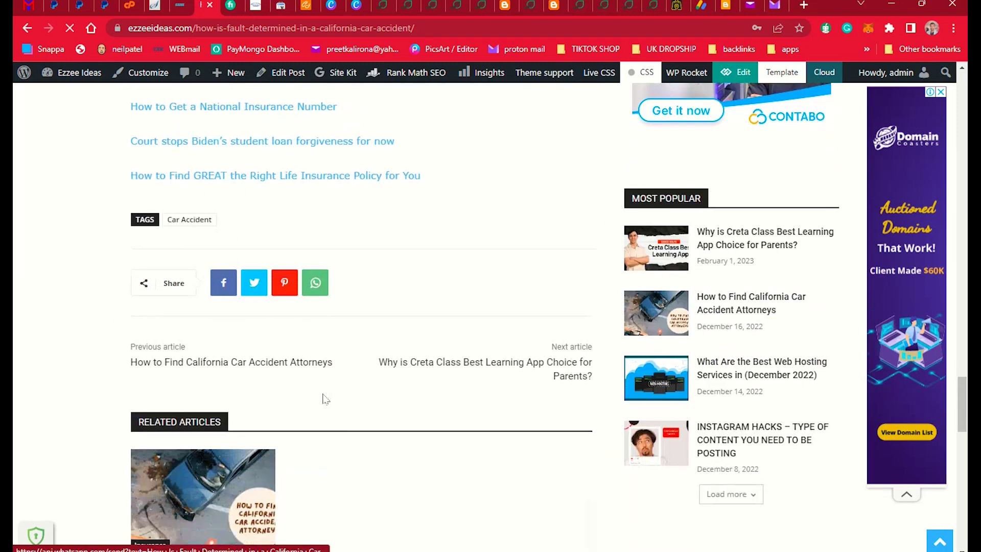
pyautogui.scroll(-3, 298, 356)
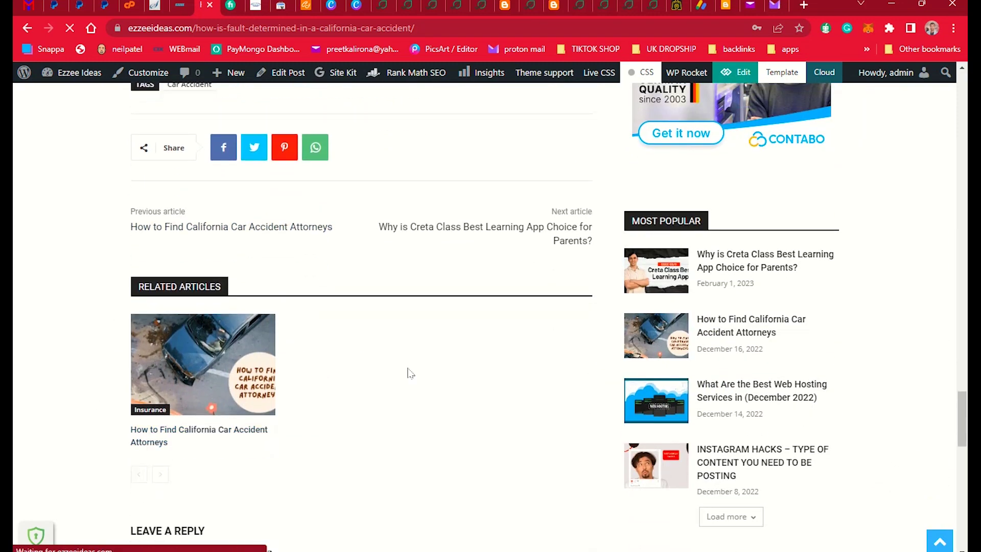
pyautogui.scroll(-8, 409, 376)
pyautogui.scroll(1, 415, 381)
pyautogui.scroll(1, 415, 382)
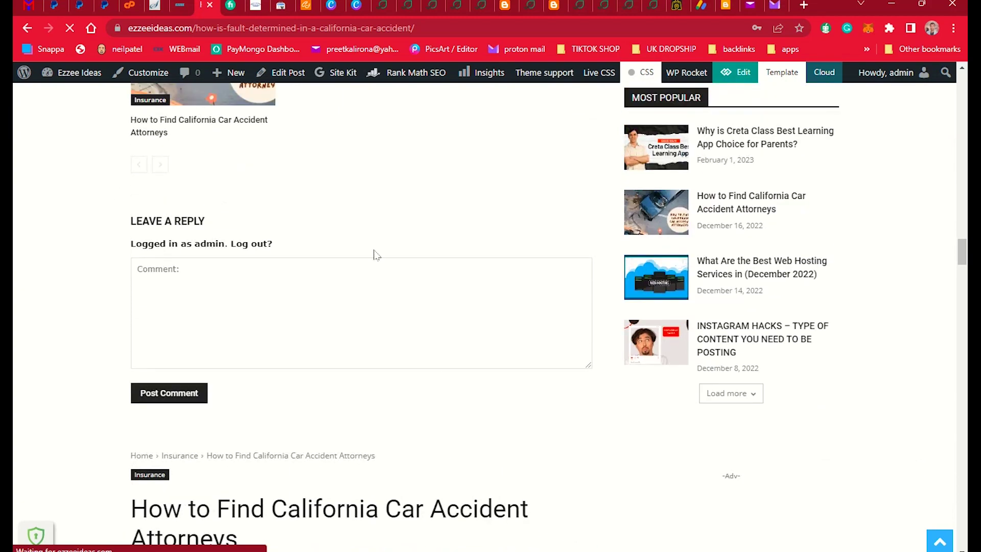
# Examine the attorneys post that loads below the current one and return to the start of the page
pyautogui.scroll(-15, 243, 268)
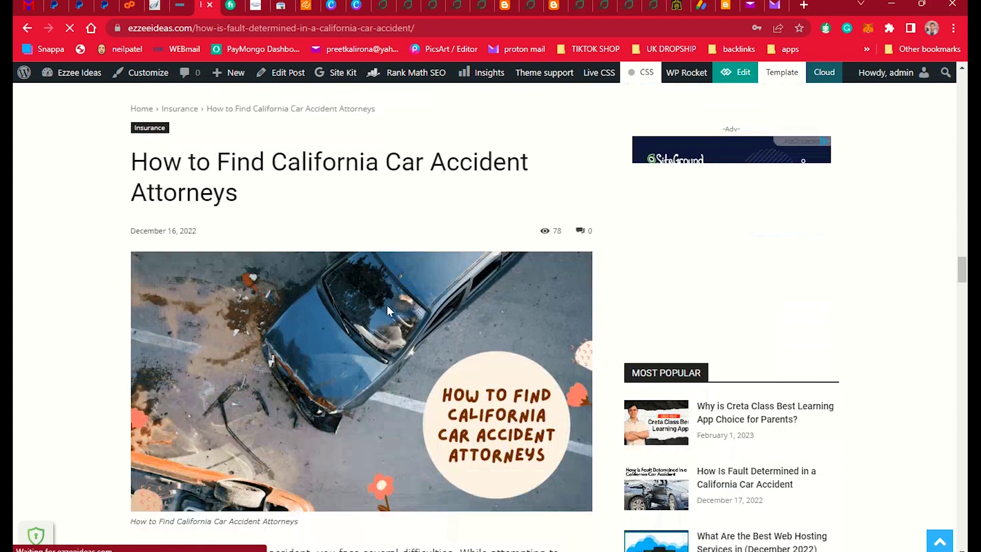
pyautogui.scroll(-14, 462, 306)
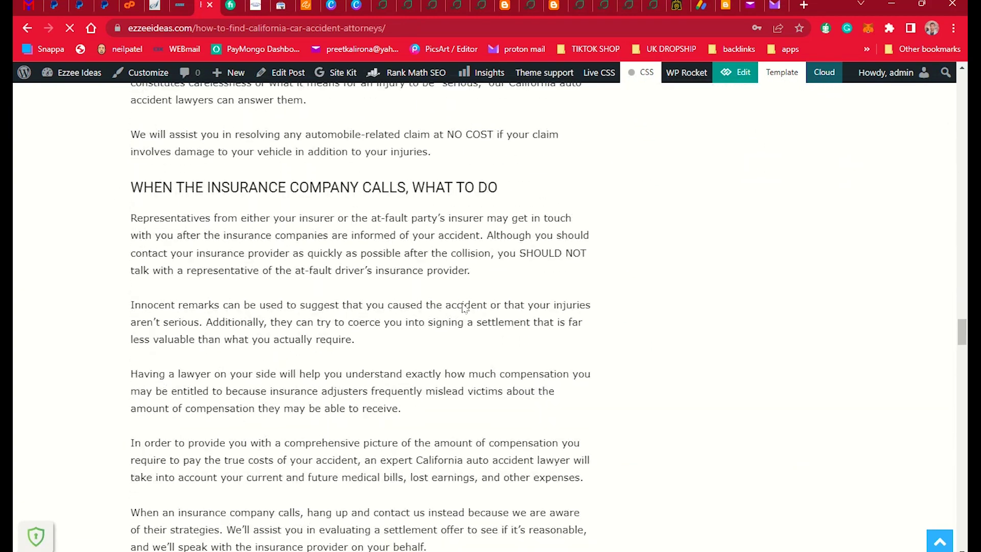
pyautogui.scroll(20, 463, 307)
pyautogui.scroll(20, 464, 306)
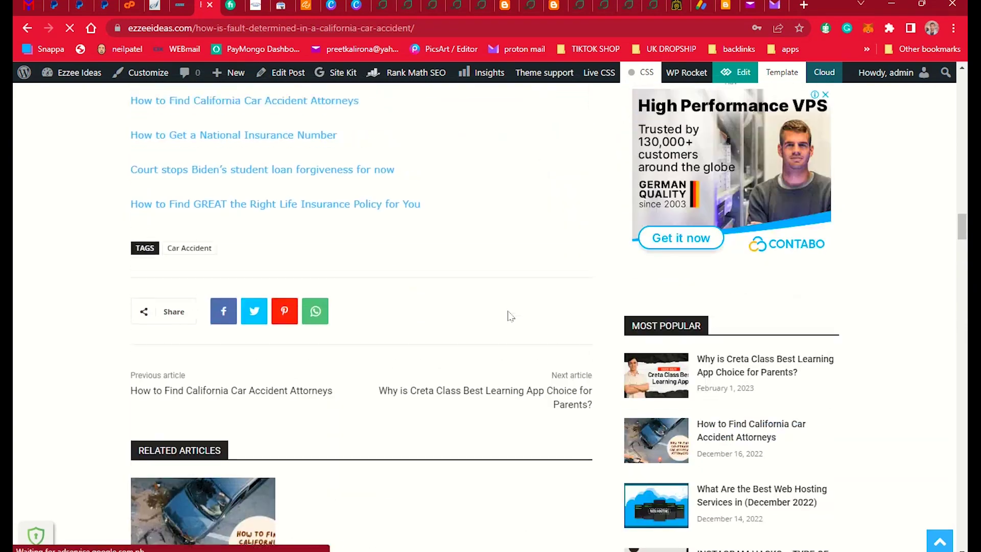
pyautogui.scroll(15, 506, 315)
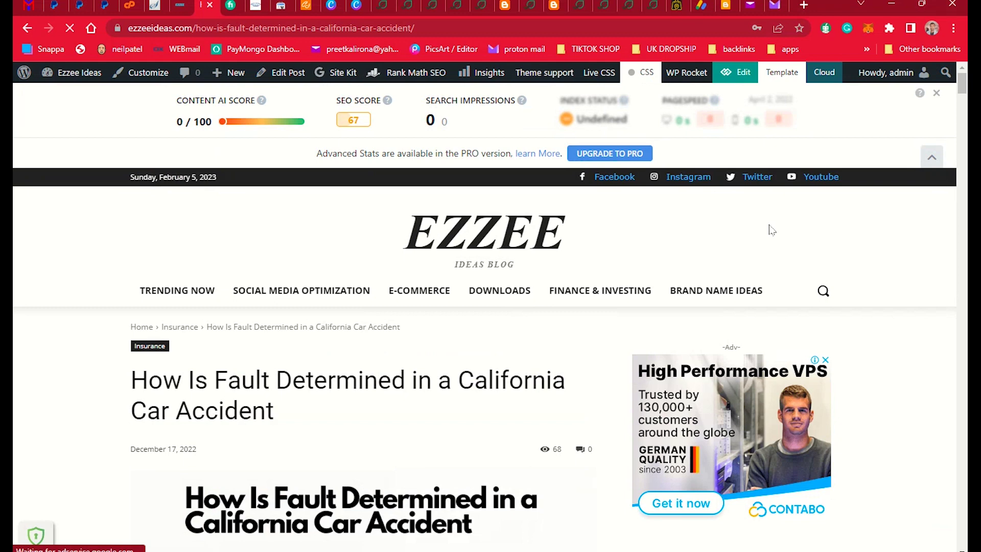
# Open the current post's template for editing and bring up the Cloud templates page in the site's WordPress admin
pyautogui.click(738, 81)
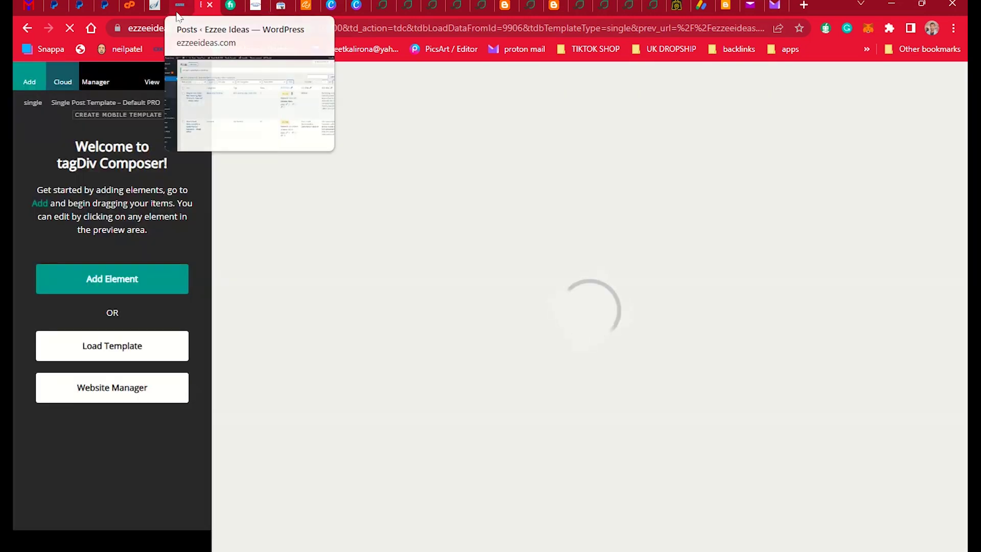
pyautogui.click(177, 16)
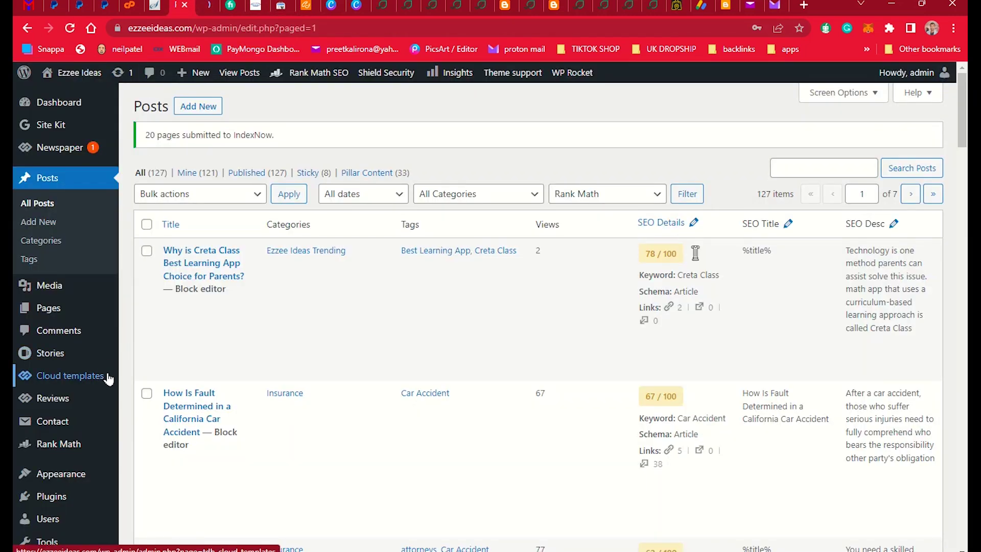
pyautogui.click(70, 376)
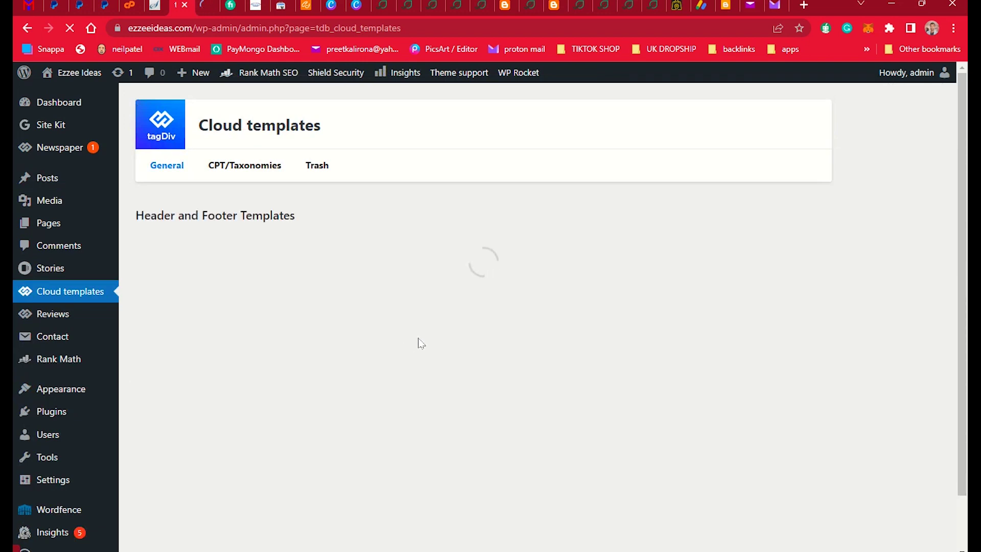
# Open "Single Post Template - Default PRO" from the Single templates in TD Composer and bring its editor into view
pyautogui.scroll(-8, 420, 343)
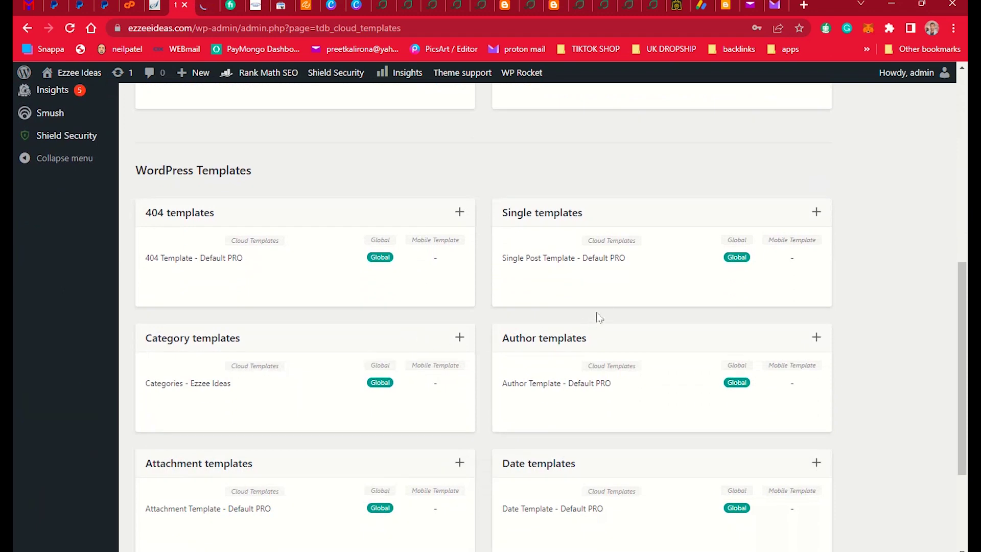
pyautogui.moveTo(509, 214); pyautogui.dragTo(596, 215)
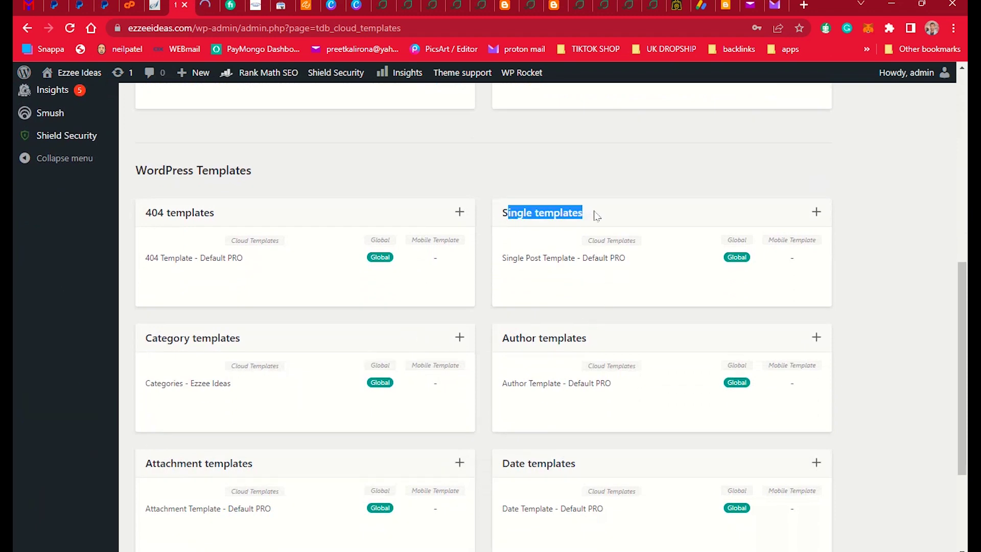
pyautogui.click(604, 215)
pyautogui.moveTo(796, 262)
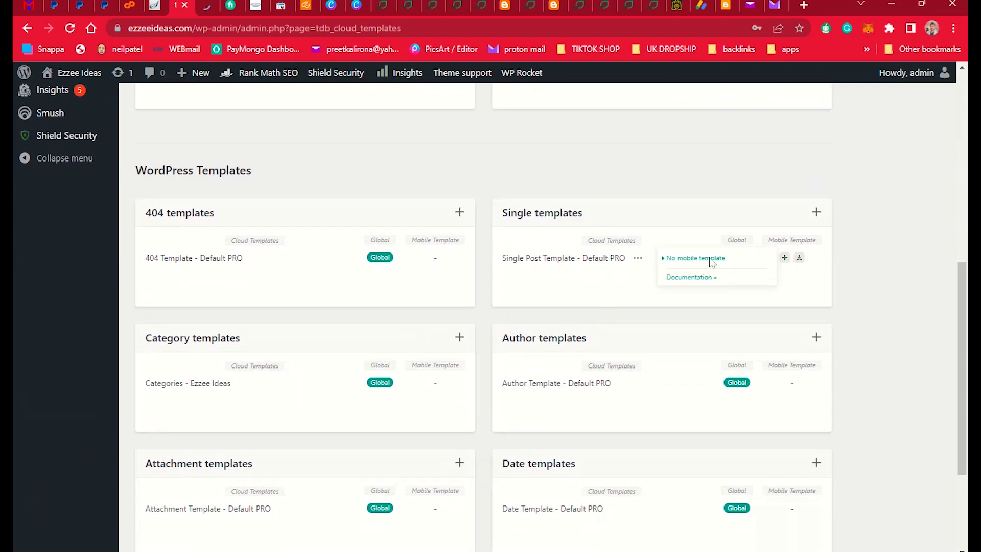
pyautogui.click(638, 259)
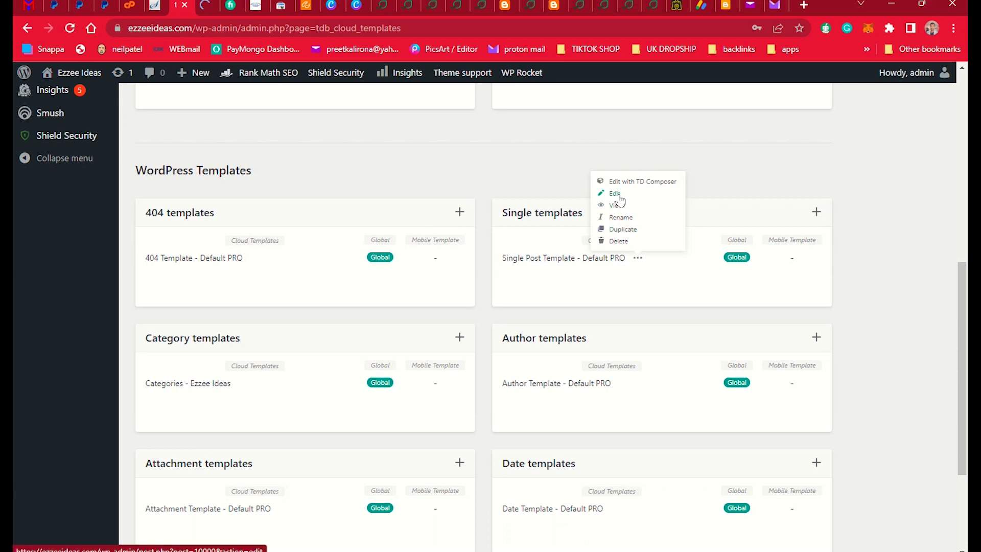
pyautogui.click(653, 186)
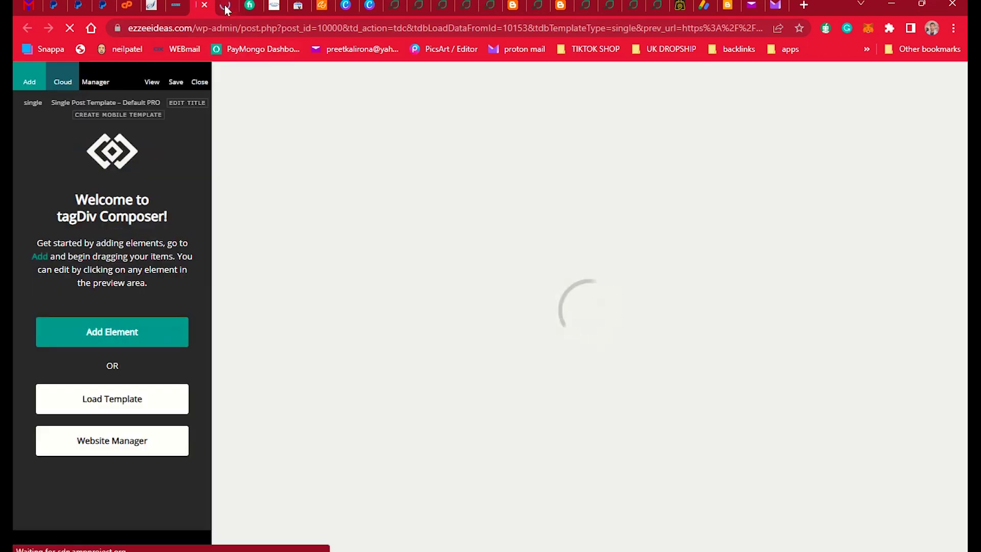
pyautogui.click(199, 9)
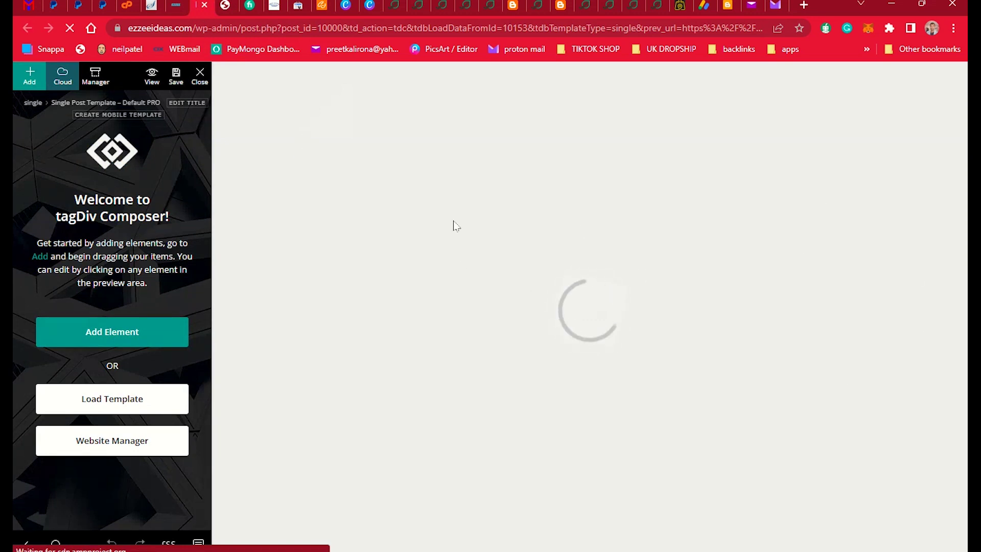
# Examine the template preview for the California car accident post from its header to the Related Post links and share buttons
pyautogui.click(219, 8)
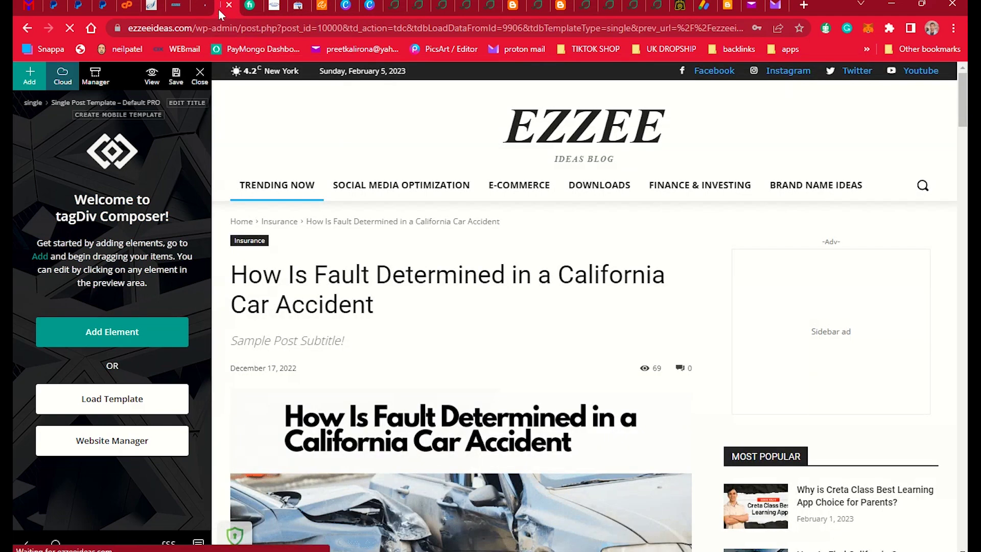
pyautogui.scroll(-5, 386, 282)
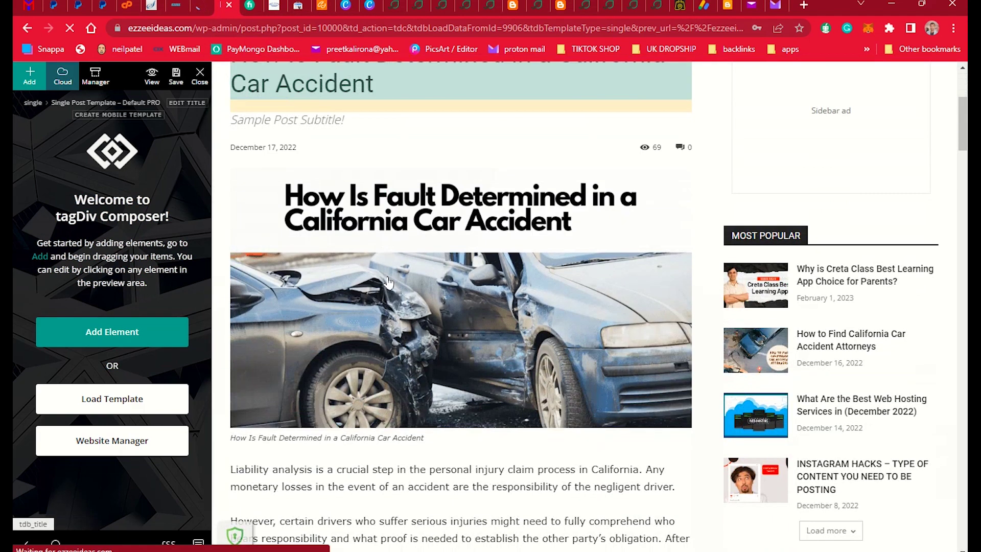
pyautogui.click(201, 7)
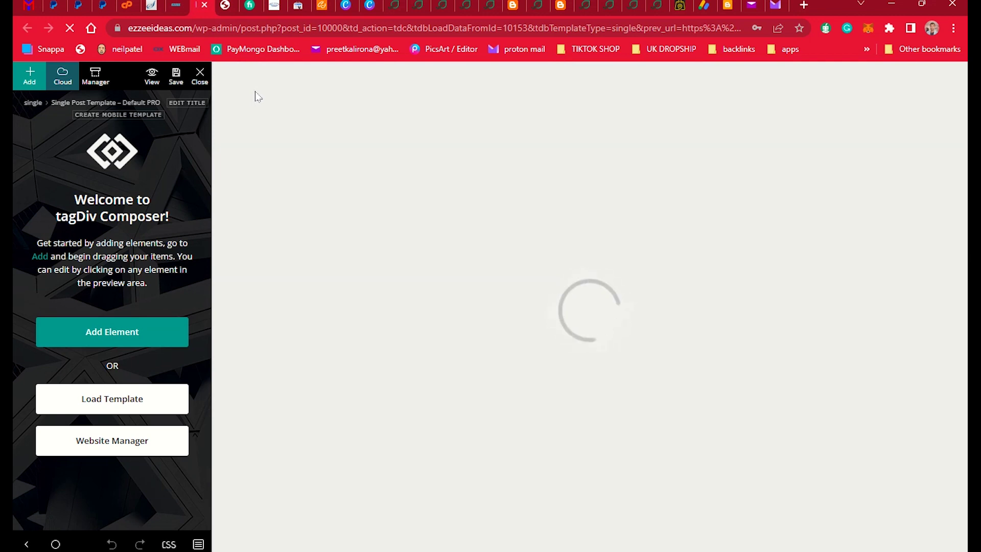
pyautogui.click(219, 8)
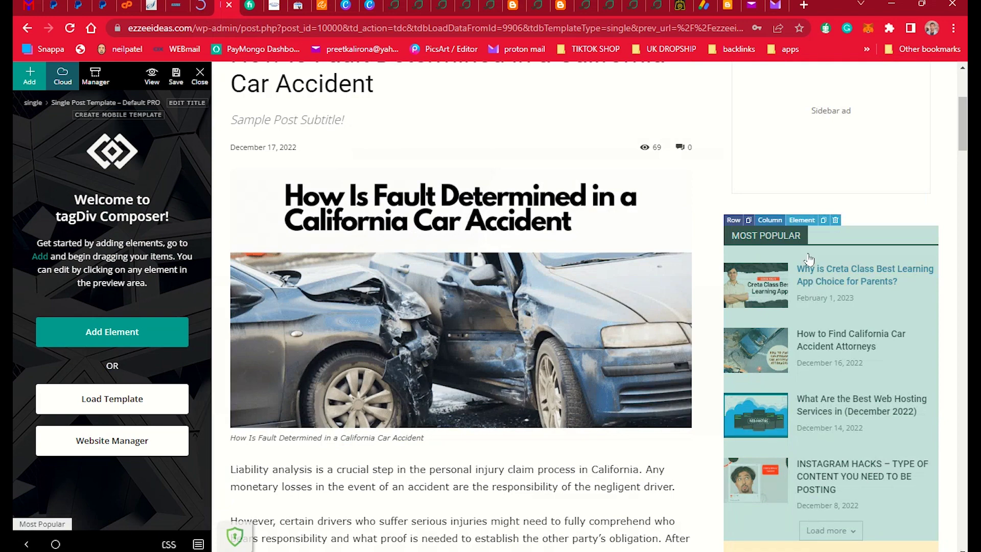
pyautogui.scroll(5, 836, 342)
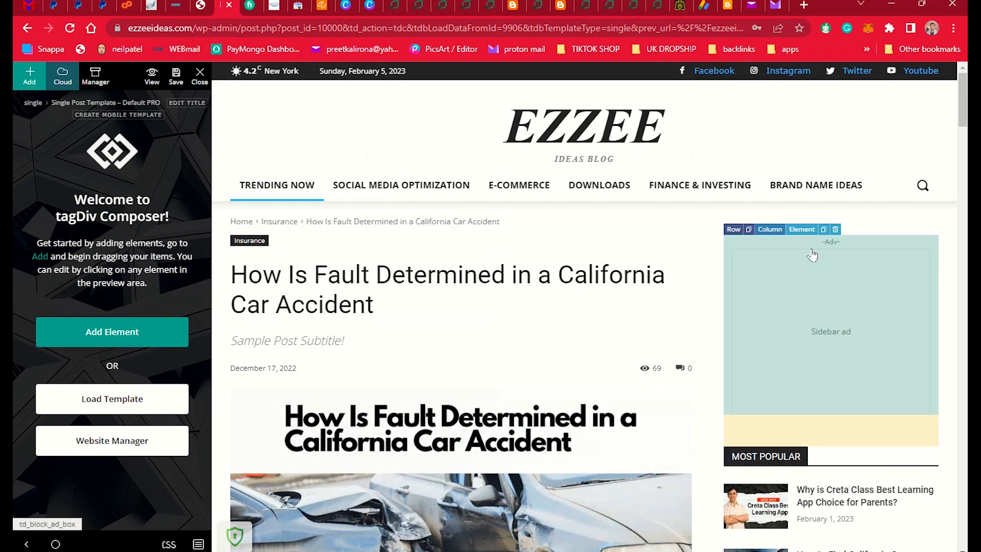
pyautogui.scroll(-15, 665, 296)
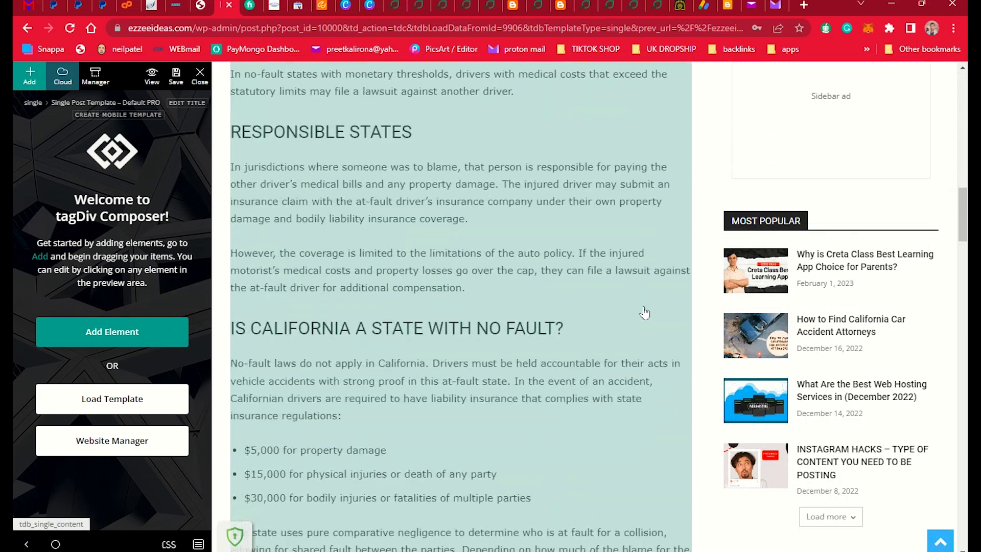
pyautogui.scroll(-15, 644, 313)
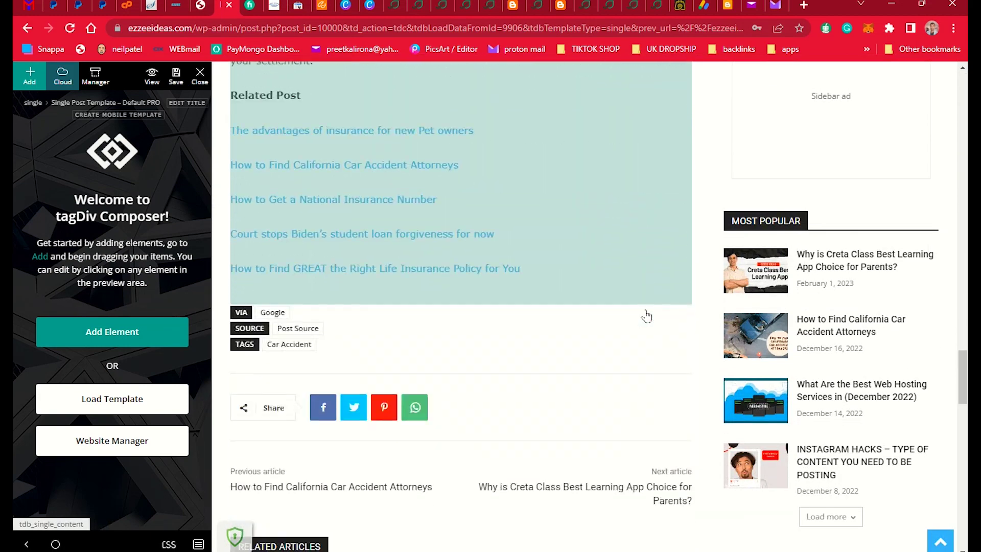
pyautogui.scroll(-5, 647, 314)
pyautogui.scroll(5, 652, 322)
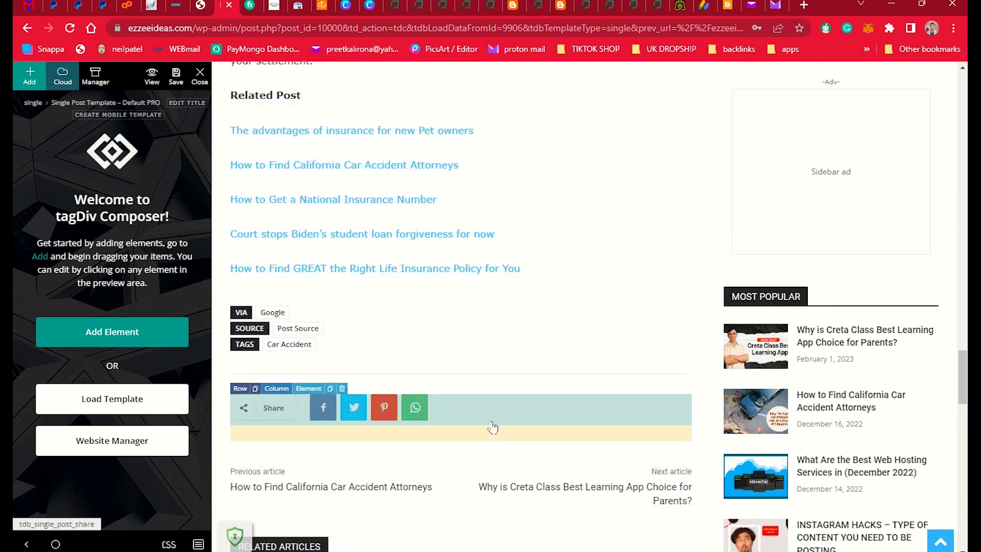
pyautogui.scroll(6, 440, 306)
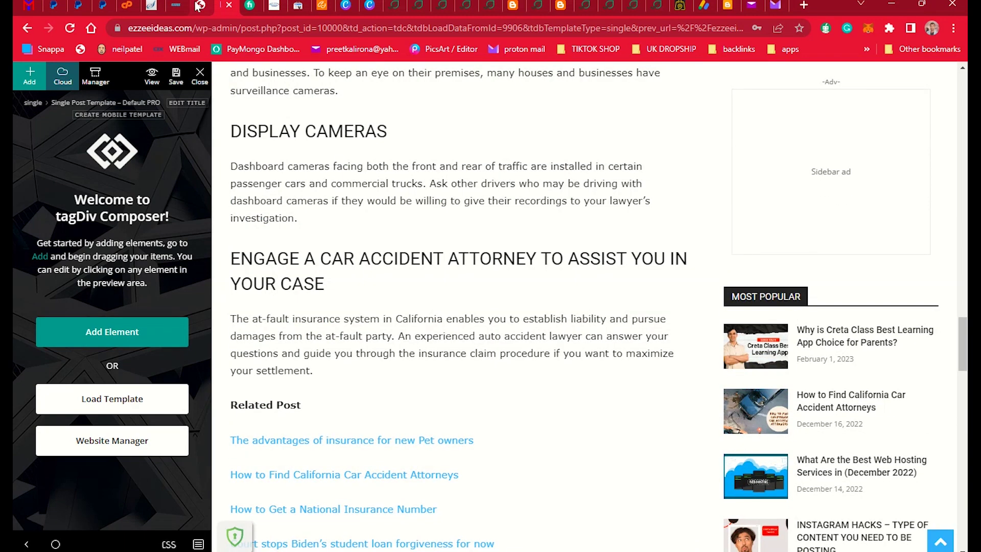
# Switch to the template editor previewing the Creta Class post and bring its header and title area into view
pyautogui.click(199, 6)
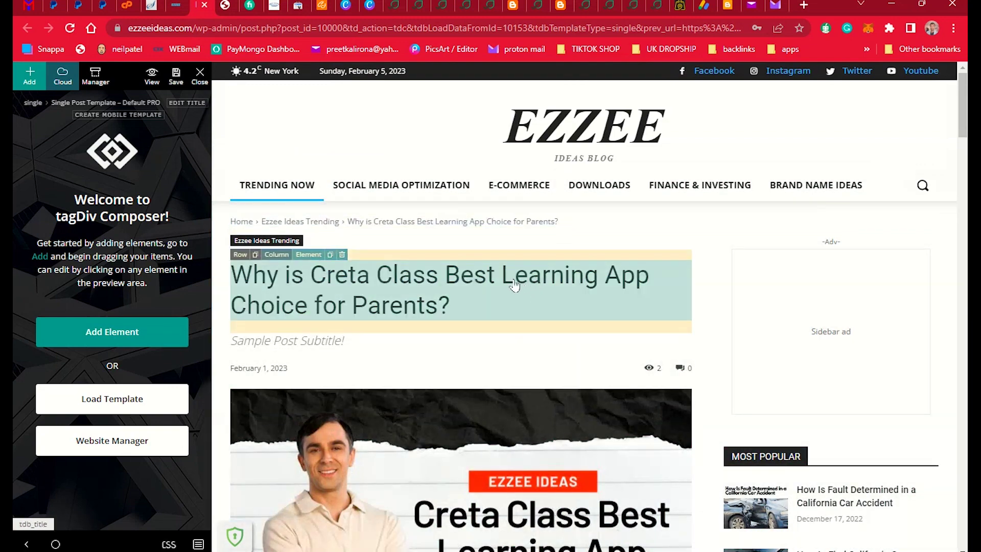
pyautogui.click(219, 7)
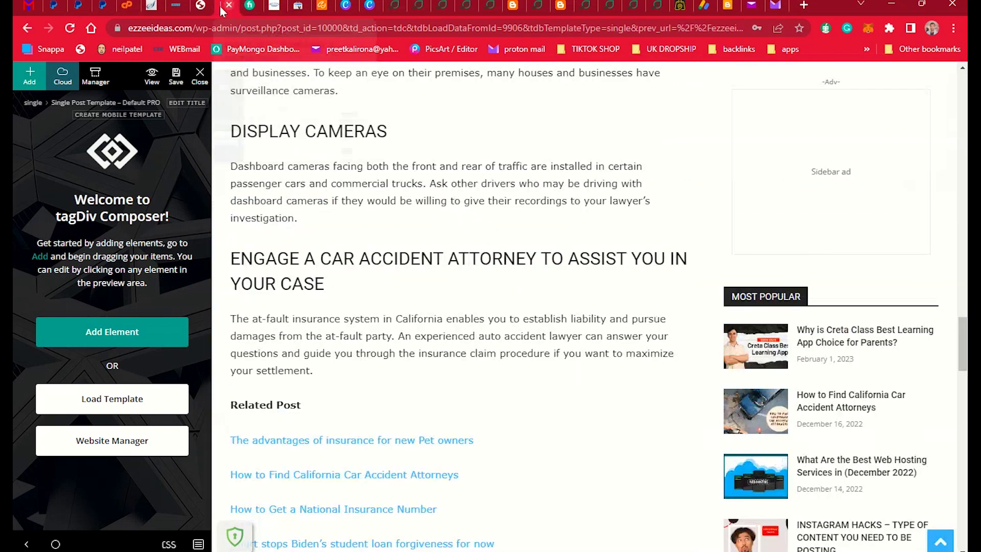
pyautogui.click(199, 7)
pyautogui.scroll(-3, 588, 194)
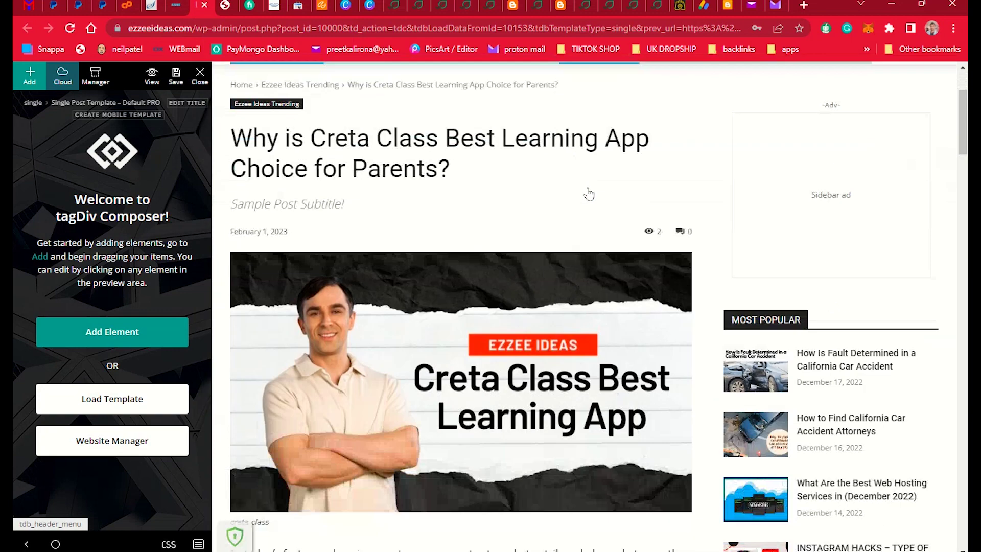
pyautogui.scroll(3, 694, 322)
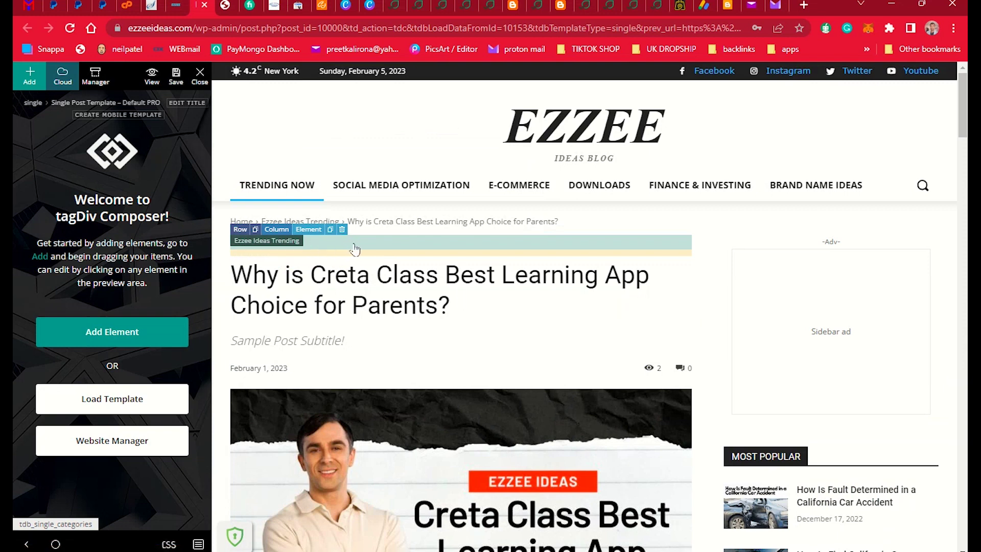
# Open the settings of the post's category tag element and review its Tags order options
pyautogui.click(401, 249)
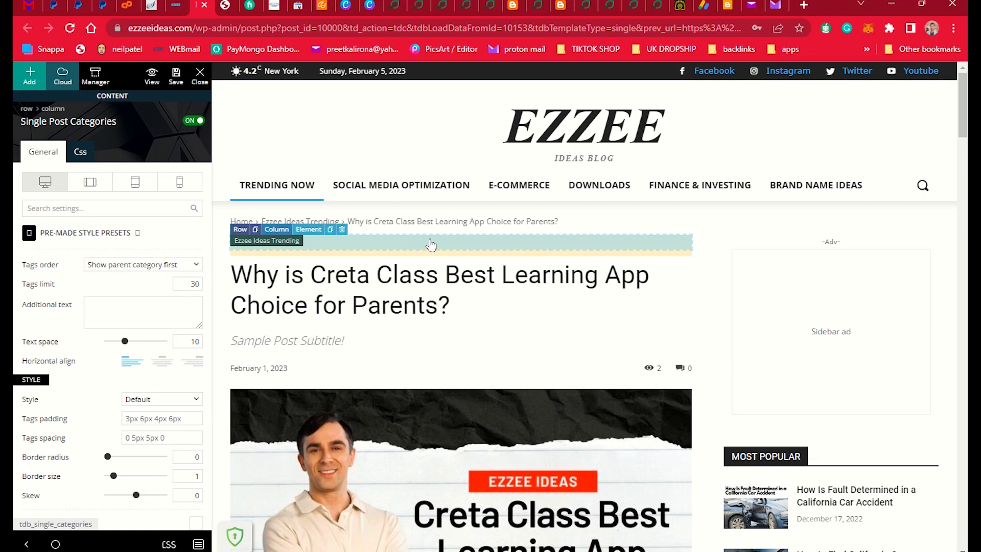
pyautogui.click(127, 270)
pyautogui.click(131, 276)
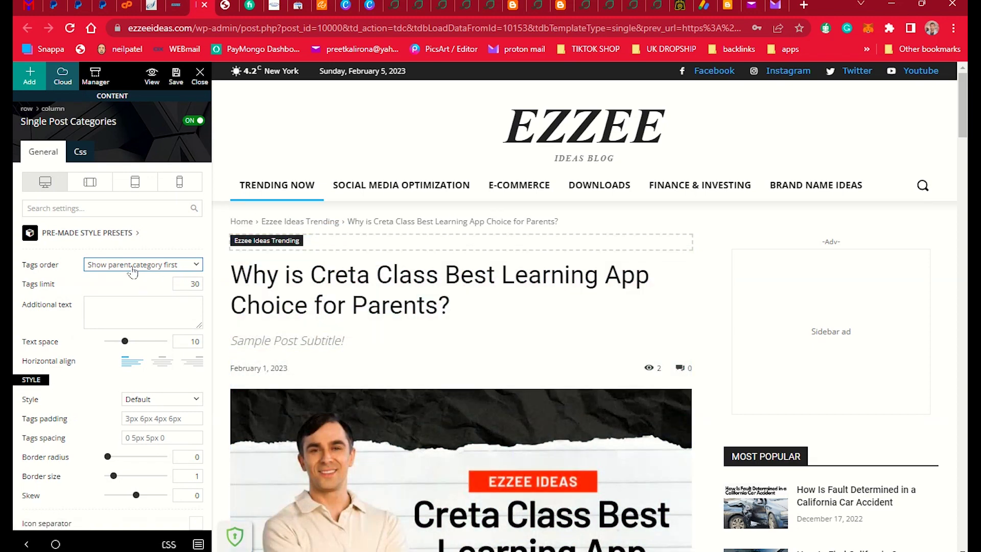
pyautogui.click(132, 271)
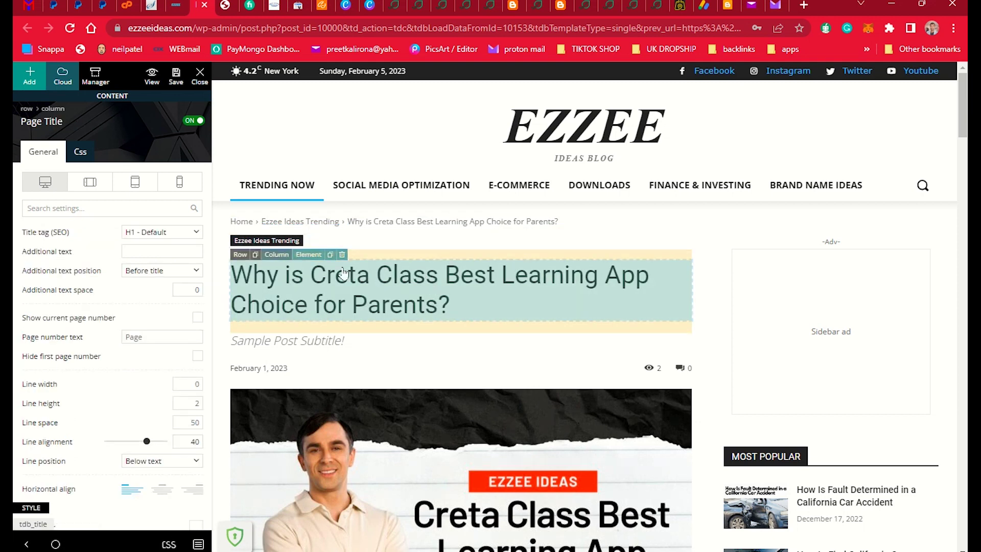
# Review the page title's Title tag (SEO) options, keeping H1 - Default, and center the title horizontally
pyautogui.click(139, 237)
pyautogui.click(127, 246)
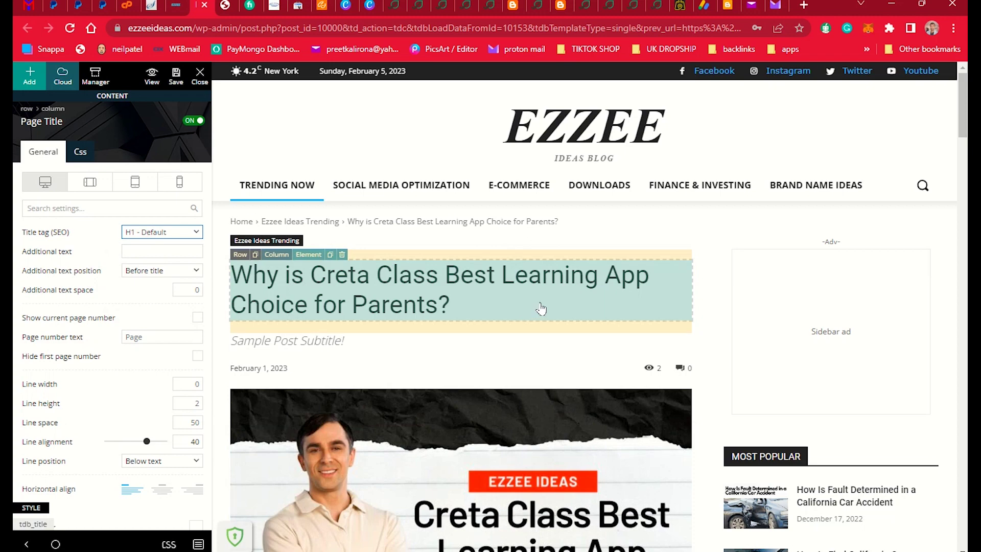
pyautogui.scroll(-1, 541, 307)
pyautogui.scroll(-5, 139, 276)
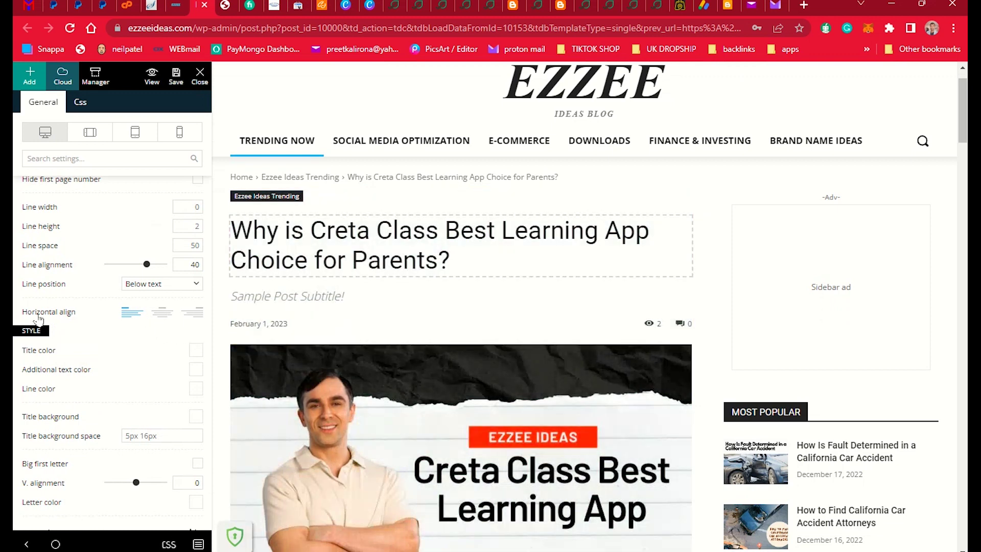
pyautogui.click(166, 317)
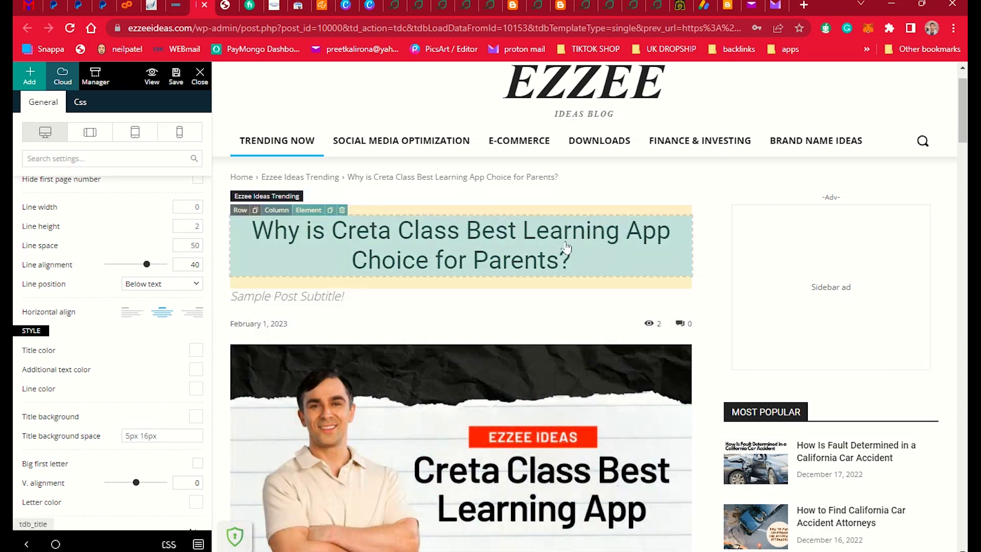
# Try red (#dd3333) as the page title's color, replace it with blue (#1e73be), and check the title in the preview
pyautogui.scroll(-1, 92, 347)
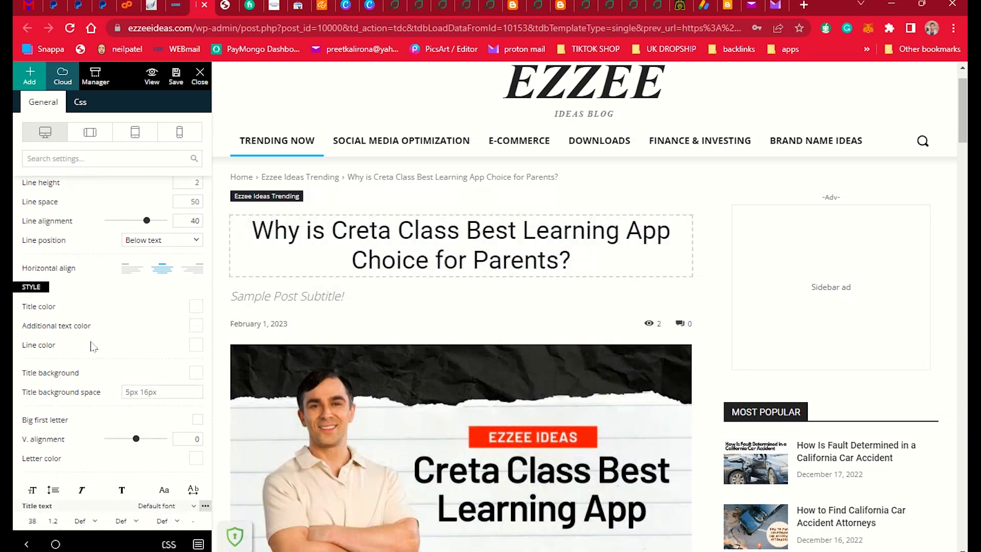
pyautogui.click(563, 266)
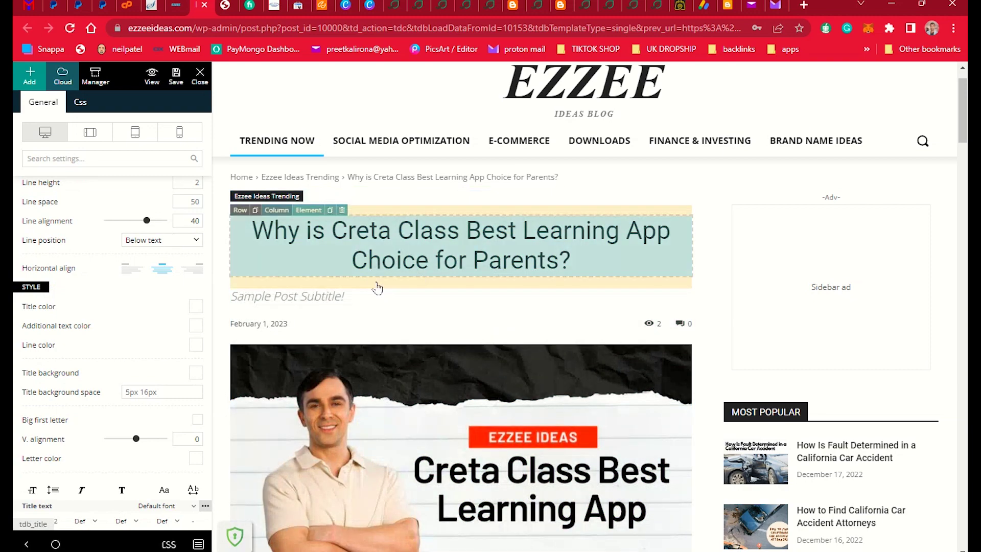
pyautogui.click(196, 307)
pyautogui.scroll(-3, 110, 400)
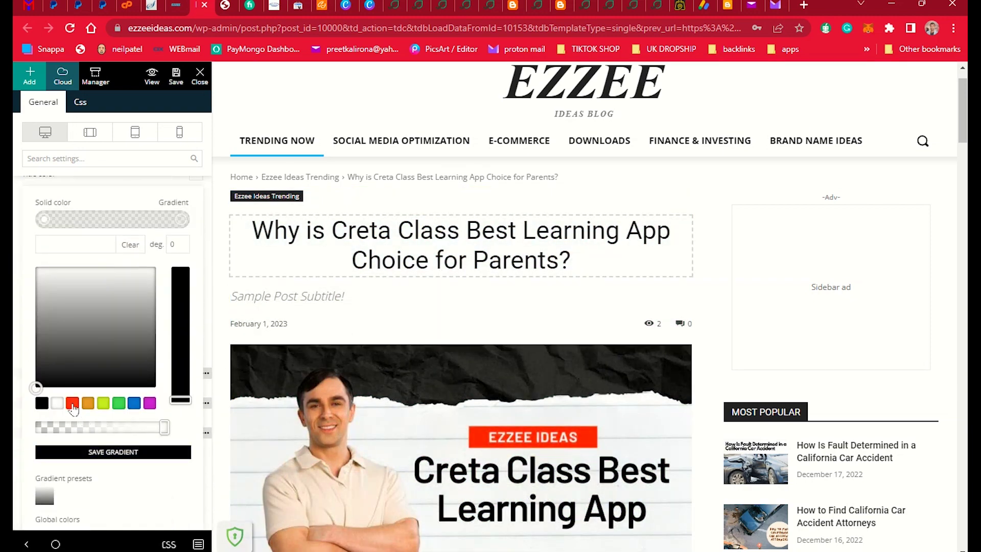
pyautogui.click(72, 403)
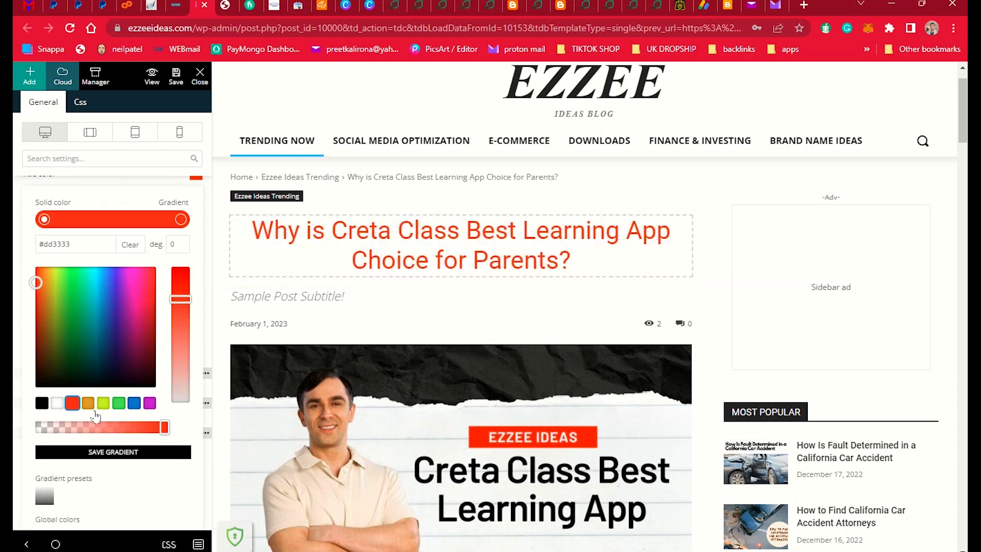
pyautogui.click(130, 405)
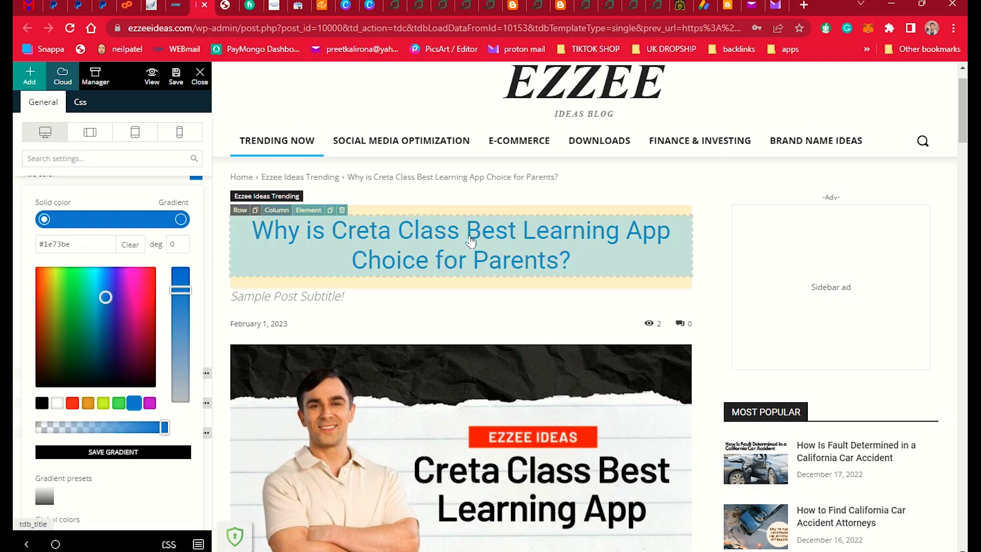
pyautogui.scroll(1, 292, 338)
pyautogui.scroll(-4, 292, 339)
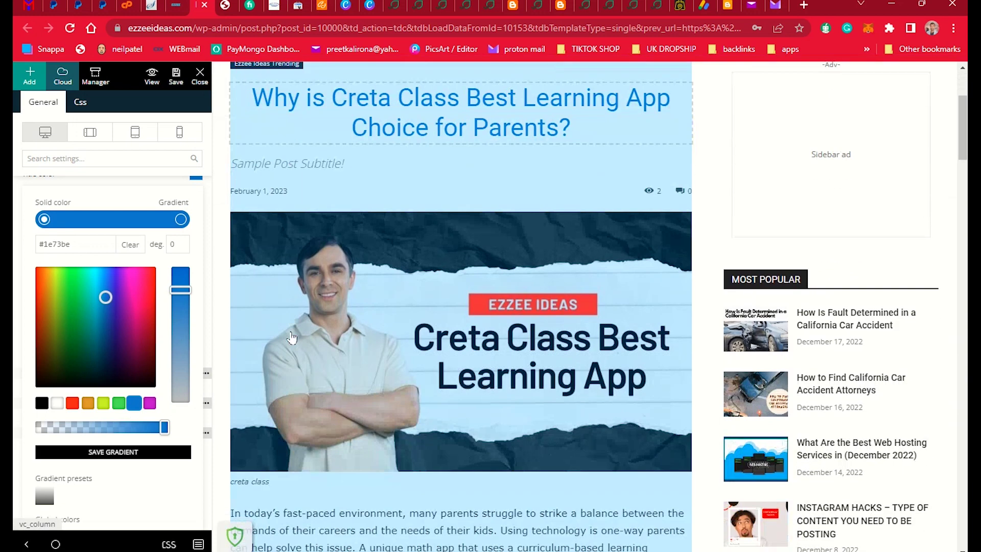
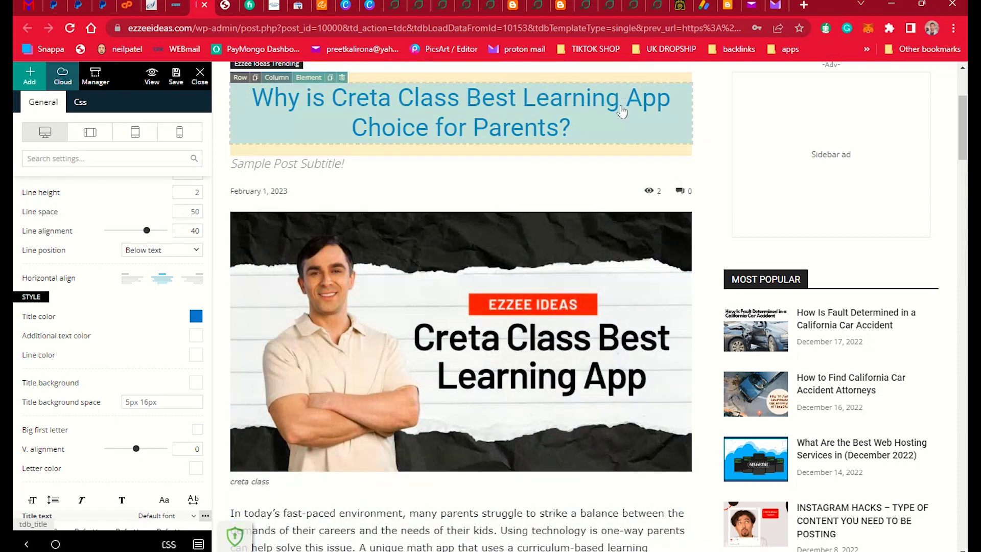
# Try yellow-green, red and blue as the title background, settle on black (#000000), and close the color picker
pyautogui.scroll(2, 508, 208)
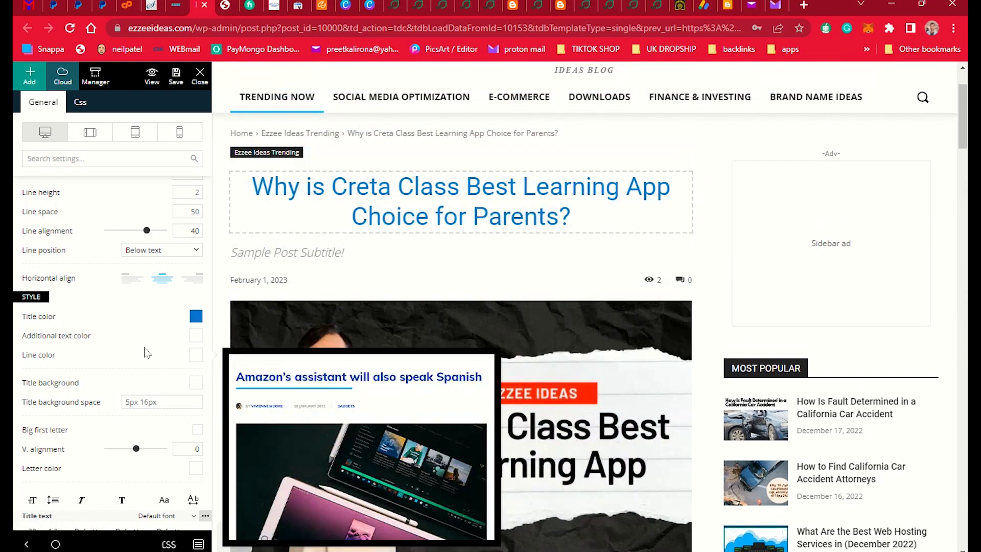
pyautogui.click(195, 384)
pyautogui.scroll(-3, 108, 388)
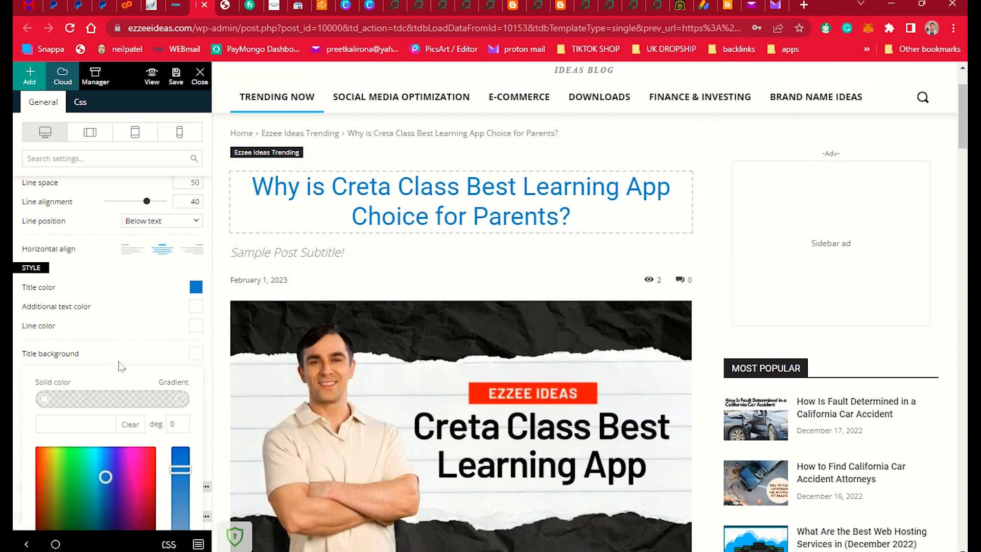
pyautogui.click(103, 480)
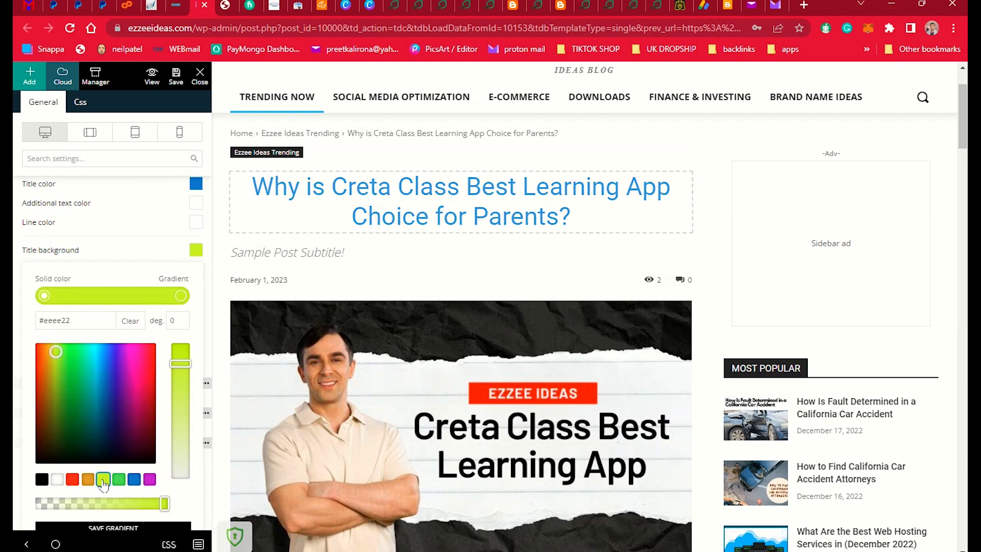
pyautogui.click(68, 481)
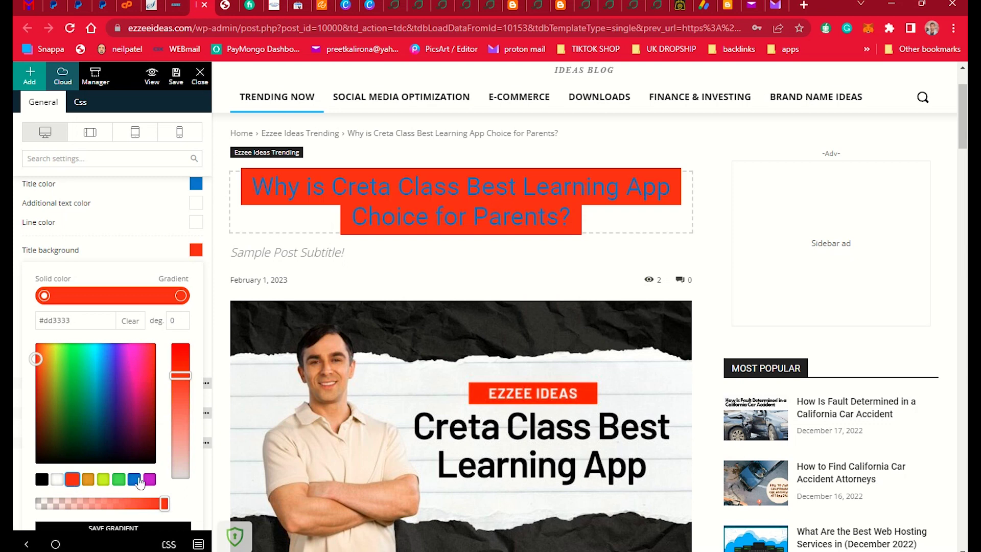
pyautogui.click(139, 482)
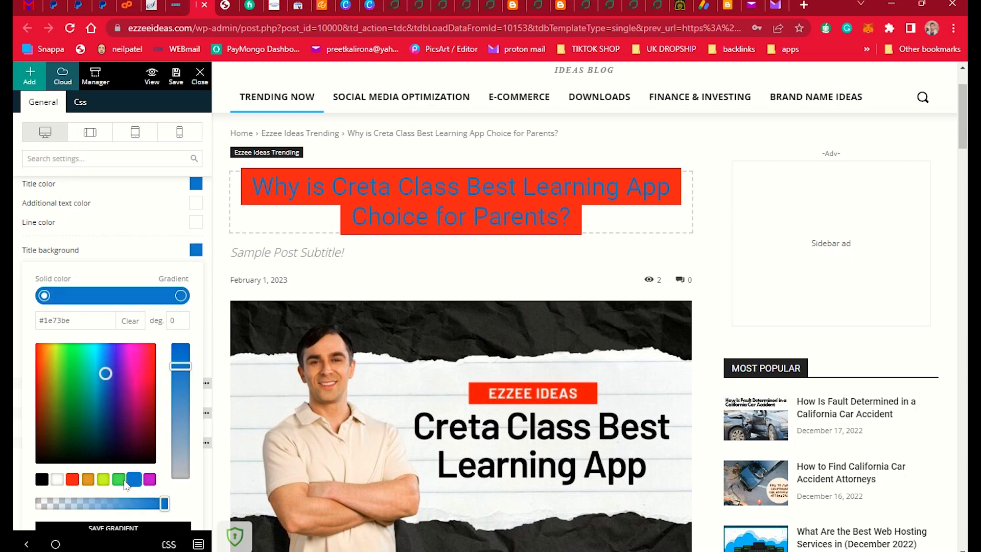
pyautogui.click(41, 485)
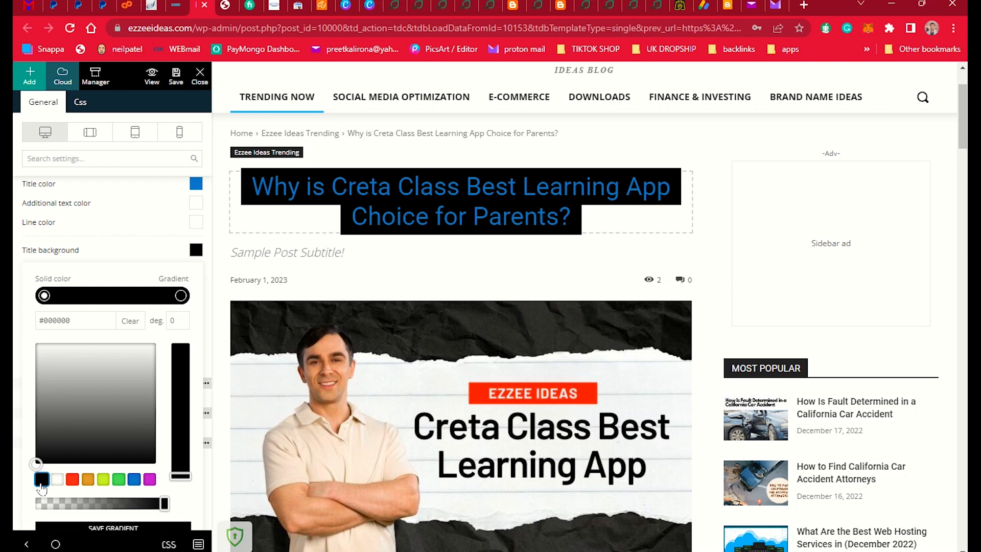
pyautogui.click(104, 236)
# Set the page title's color to white (#ffffff) and close the color picker
pyautogui.scroll(2, 103, 235)
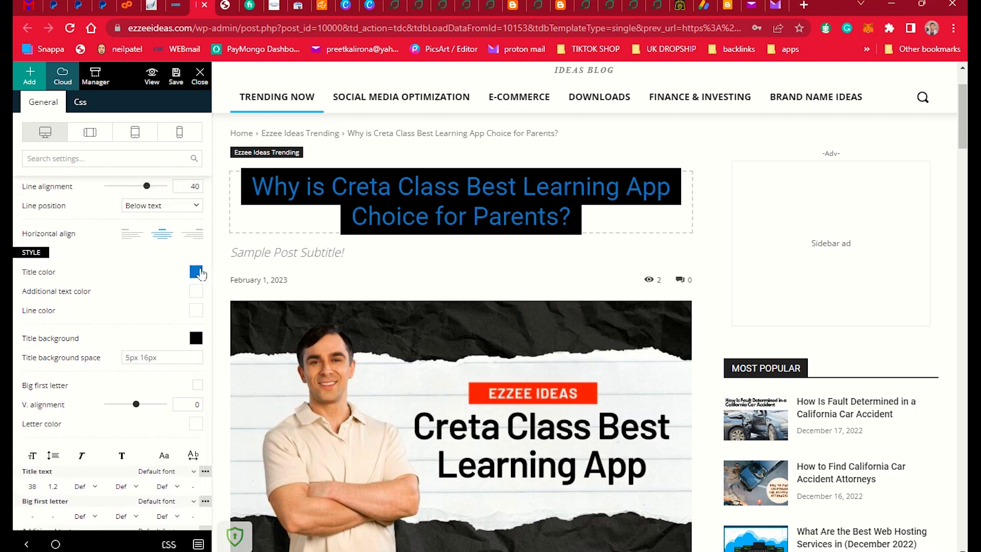
pyautogui.click(196, 272)
pyautogui.click(57, 502)
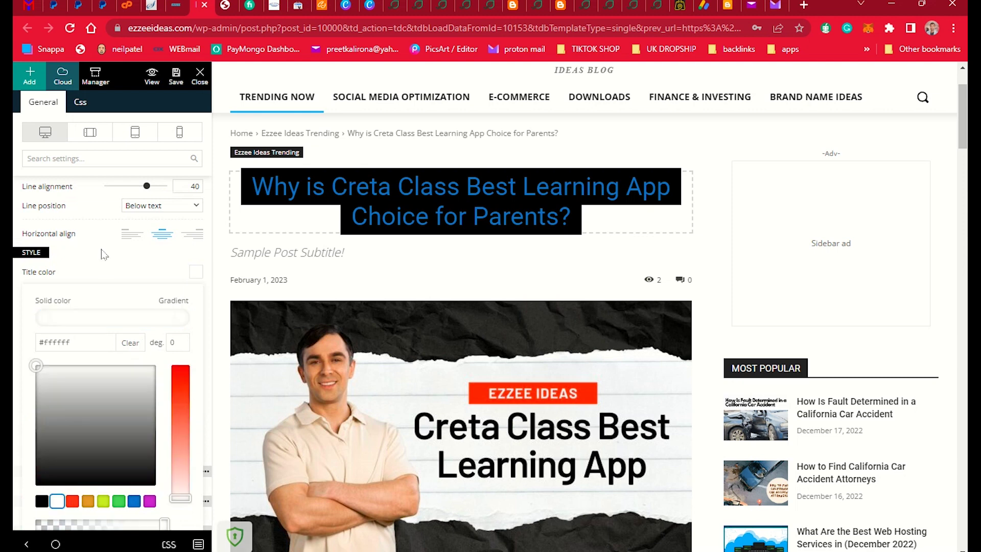
pyautogui.click(109, 254)
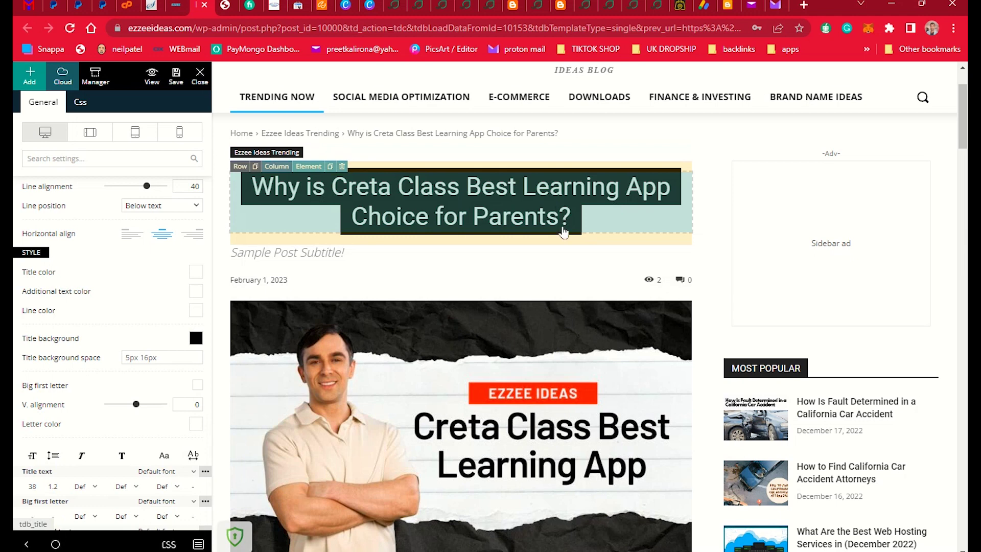
# Clear the post subtitle's Extra class value and delete the Single Post Subtitle element
pyautogui.scroll(1, 518, 233)
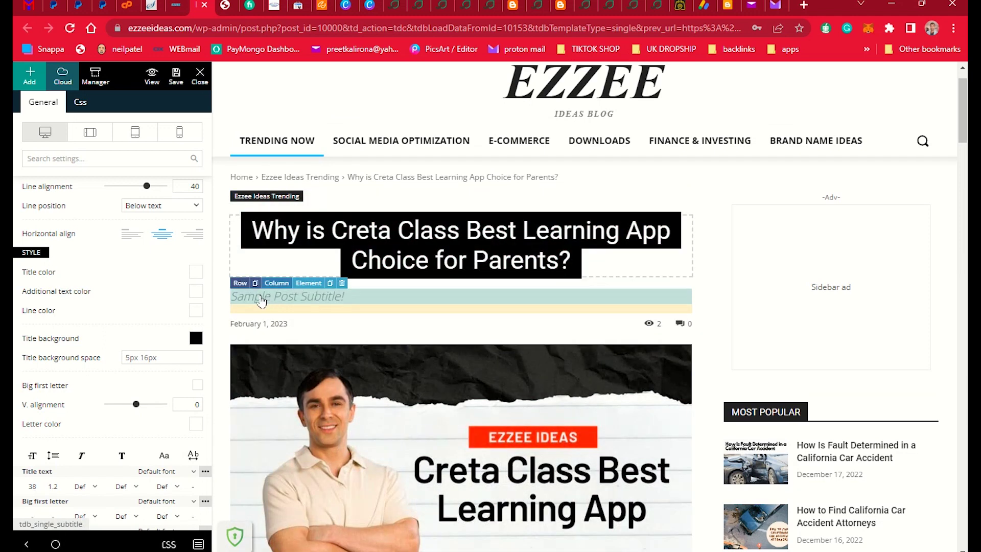
pyautogui.click(281, 302)
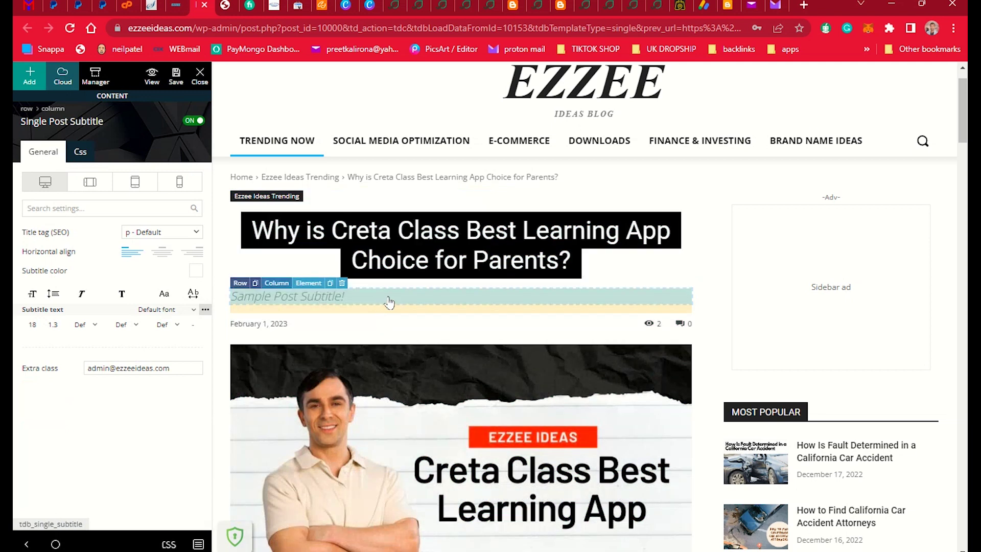
pyautogui.tripleClick(169, 368)
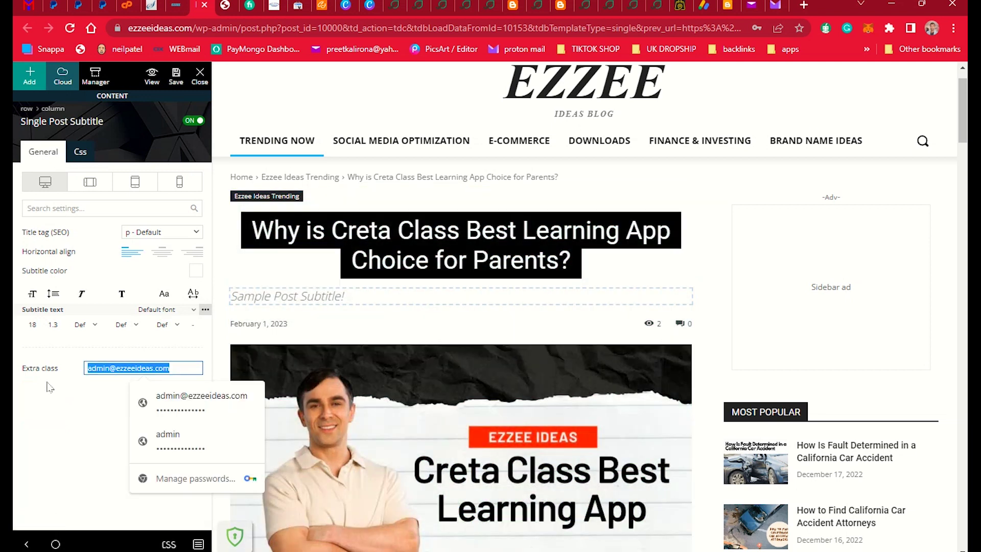
pyautogui.press('BackSpace')
pyautogui.click(45, 387)
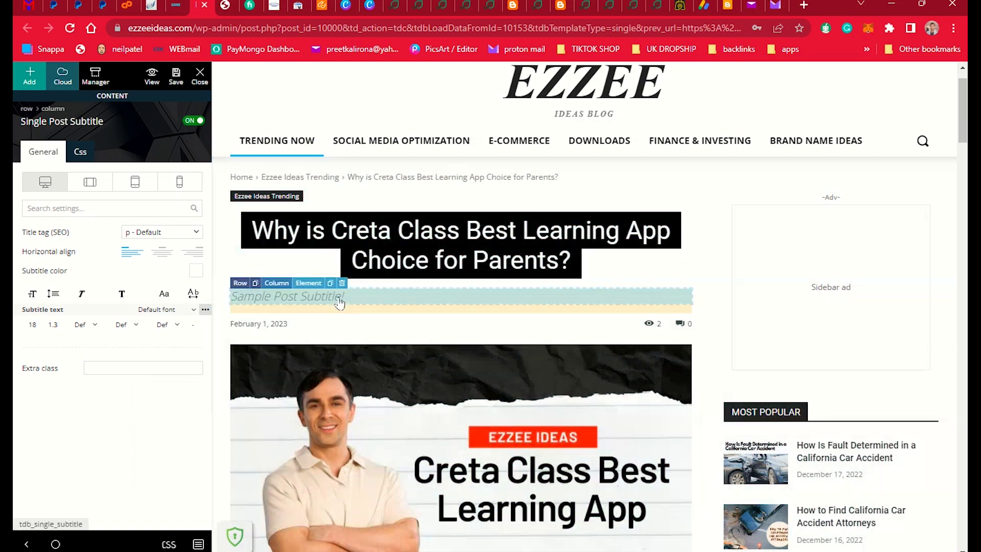
pyautogui.click(342, 284)
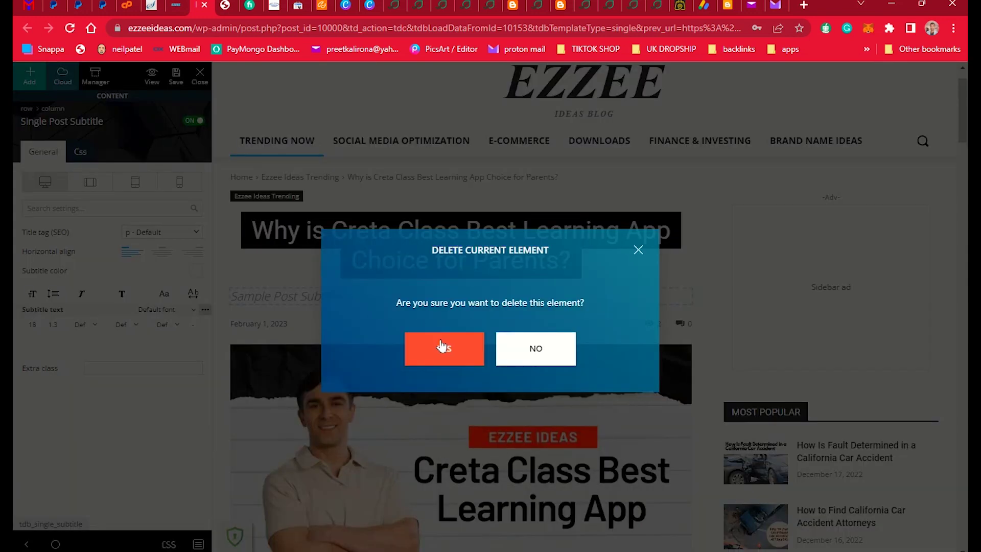
pyautogui.click(441, 347)
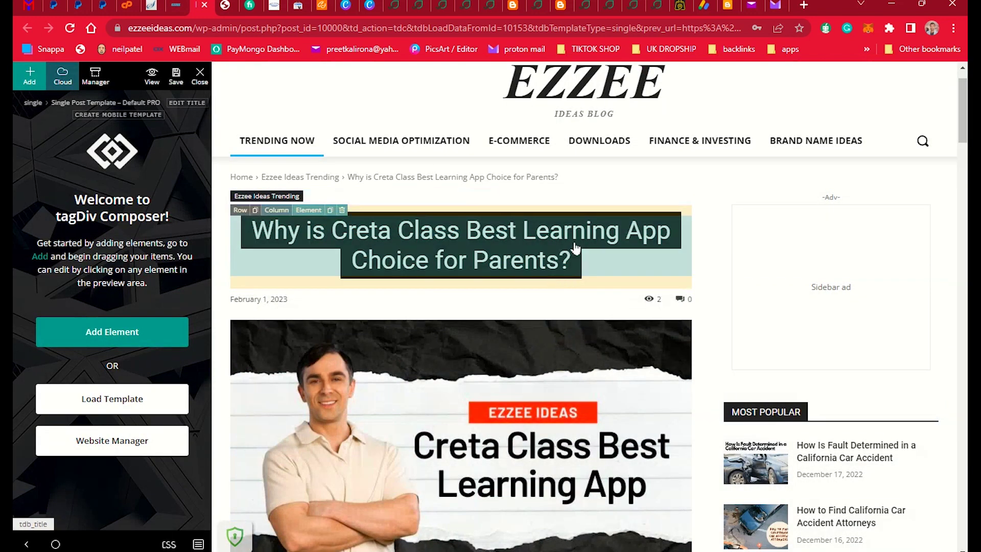
# Clear the post date element's Extra class value and save the template
pyautogui.scroll(-1, 438, 252)
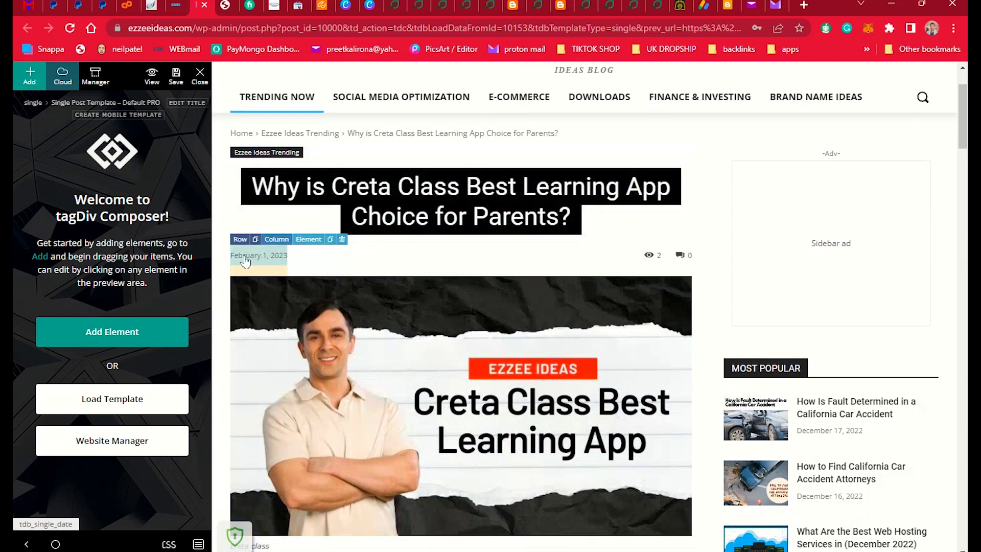
pyautogui.click(262, 262)
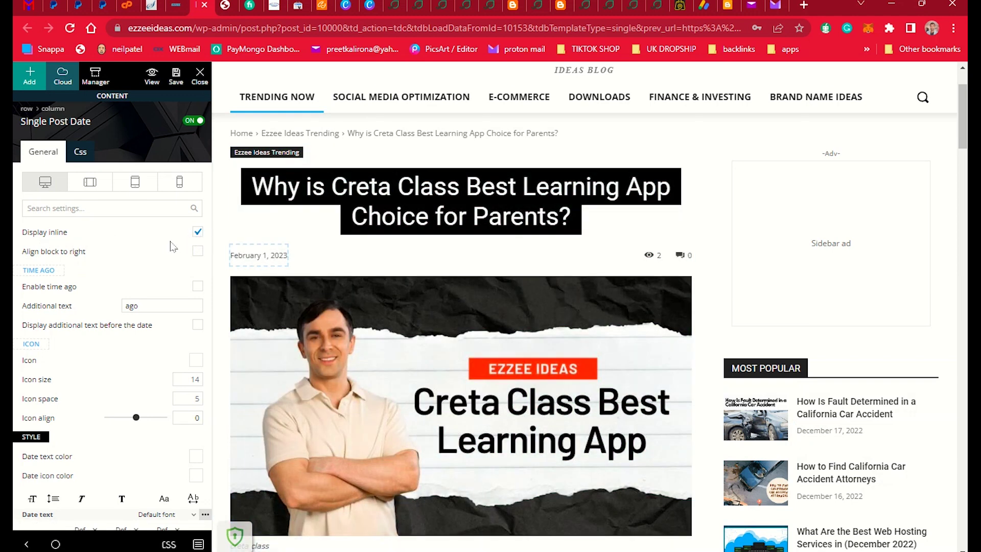
pyautogui.scroll(-2, 173, 247)
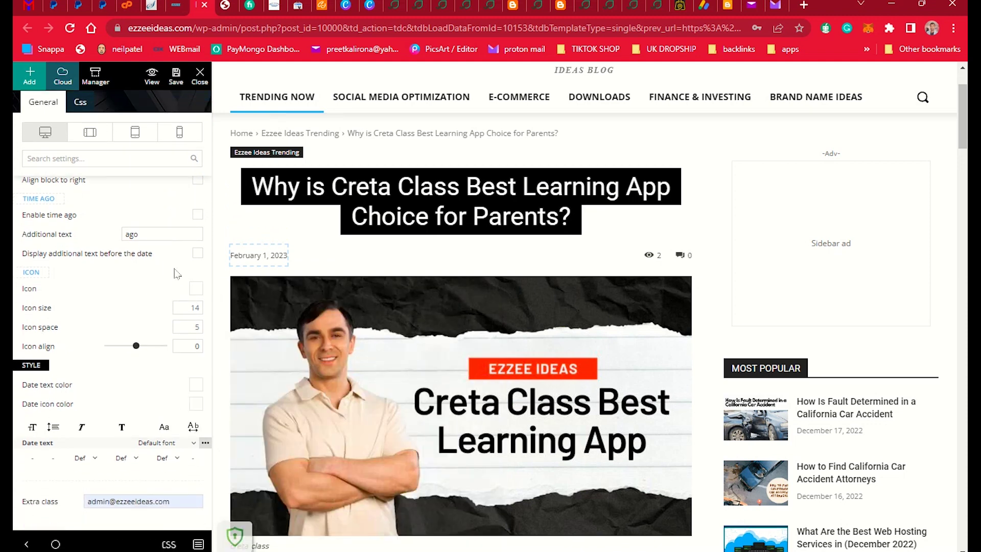
pyautogui.tripleClick(170, 502)
pyautogui.press('BackSpace')
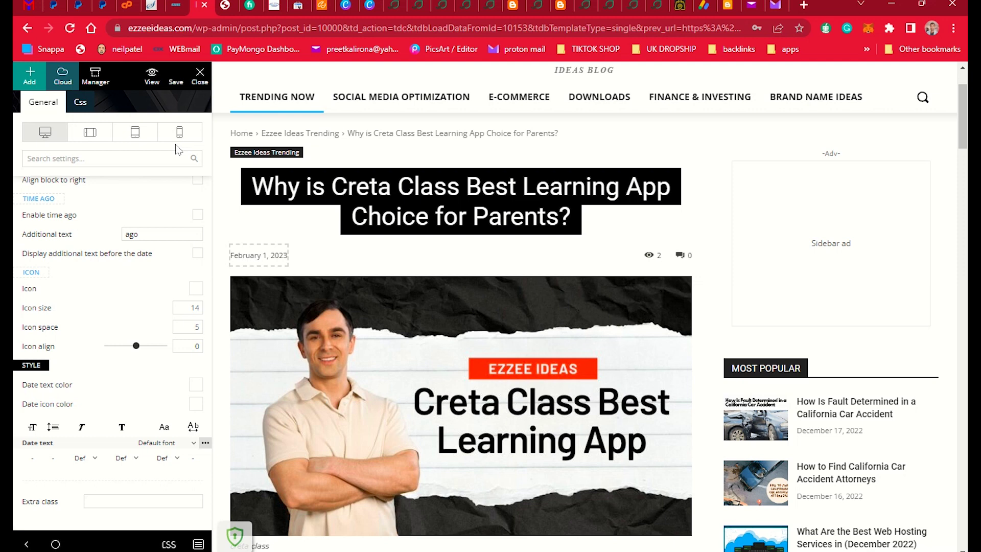
pyautogui.hotkey('ctrl', 's')
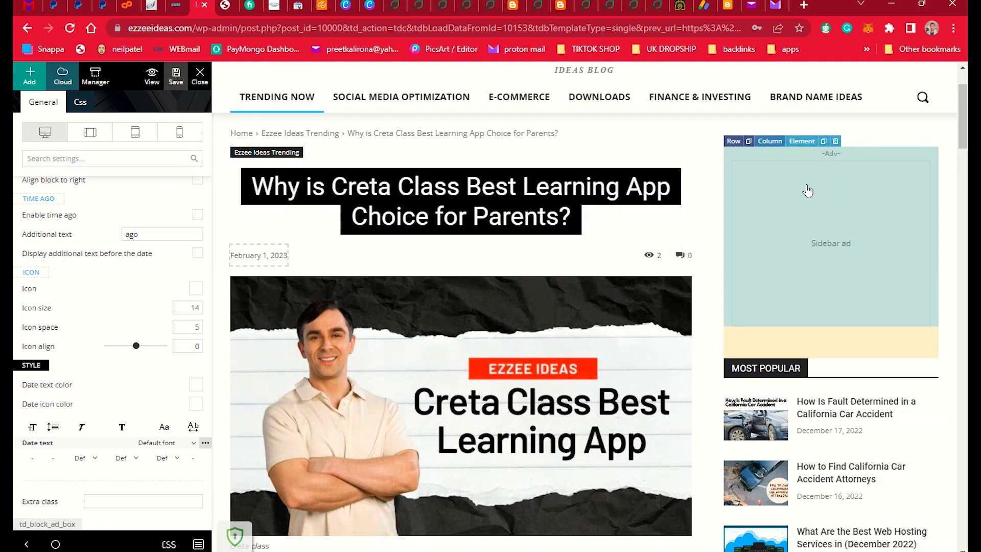
# Clear the Extra class value of the sidebar ad box
pyautogui.click(825, 221)
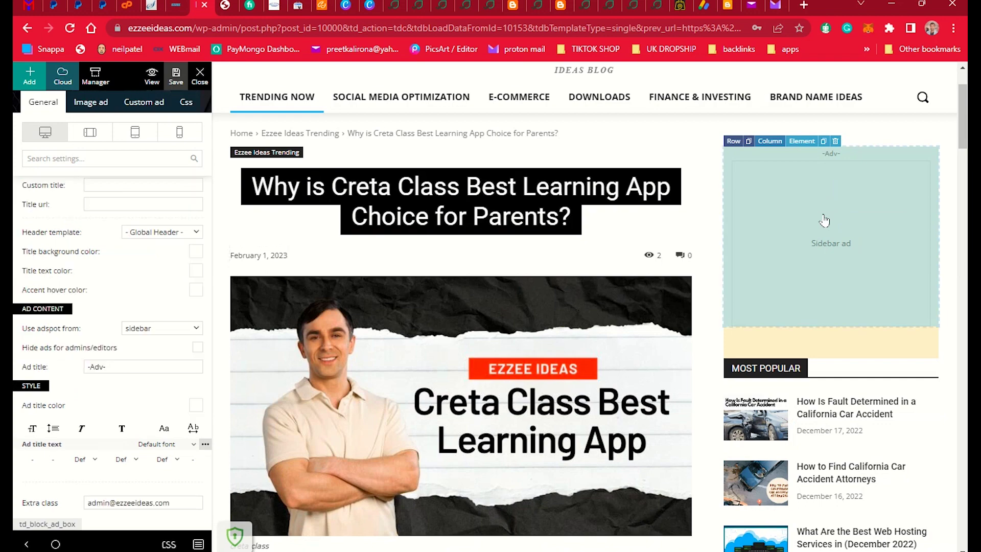
pyautogui.moveTo(31, 550)
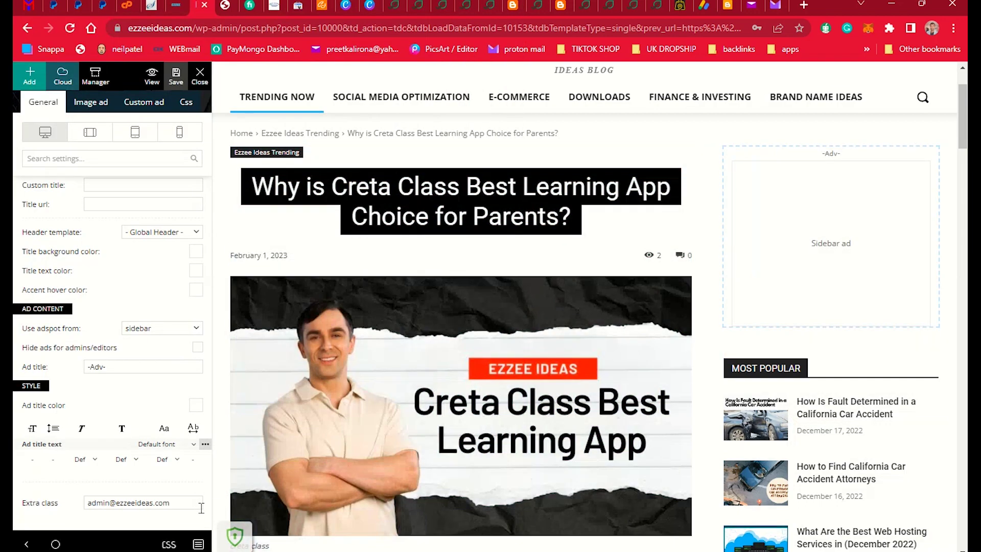
pyautogui.click(30, 510)
pyautogui.hotkey('ctrl', 'a')
pyautogui.press('BackSpace')
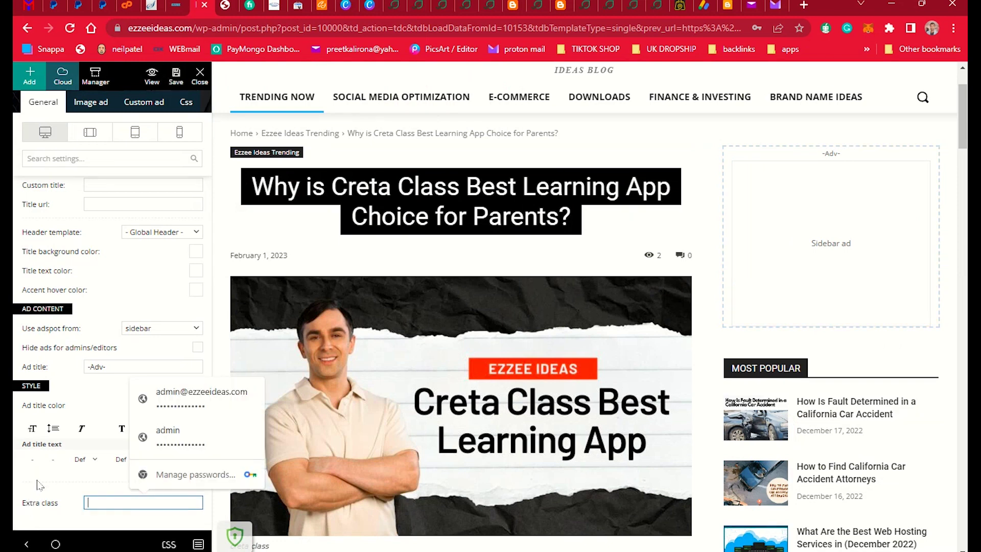
pyautogui.click(118, 391)
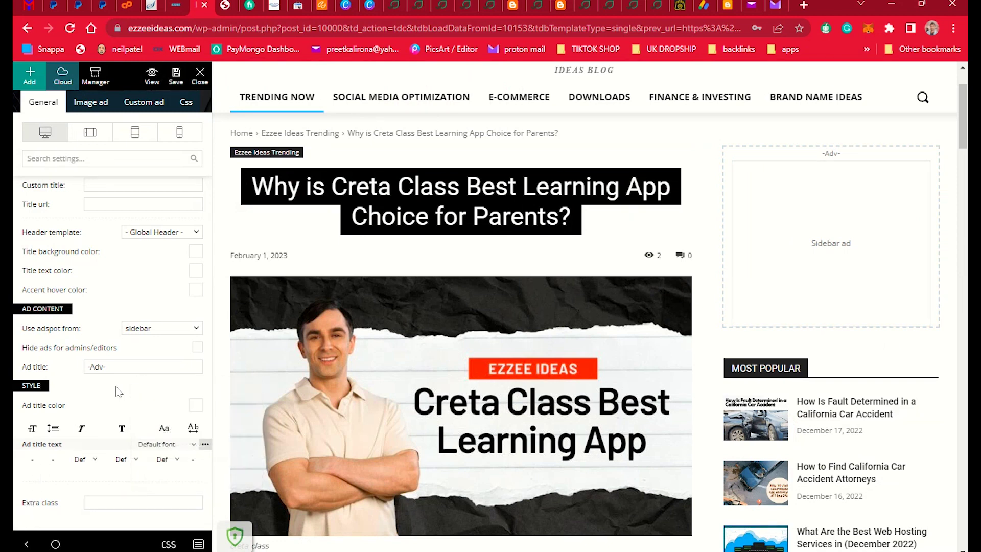
# Review the ad box's image ad and general settings, and delete the ad box from the sidebar
pyautogui.click(136, 104)
pyautogui.click(102, 161)
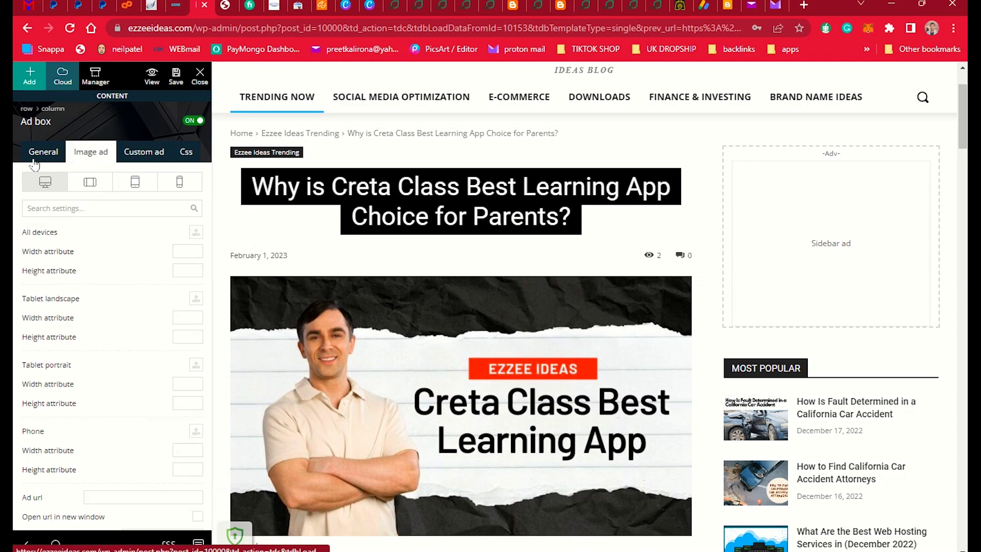
pyautogui.click(34, 156)
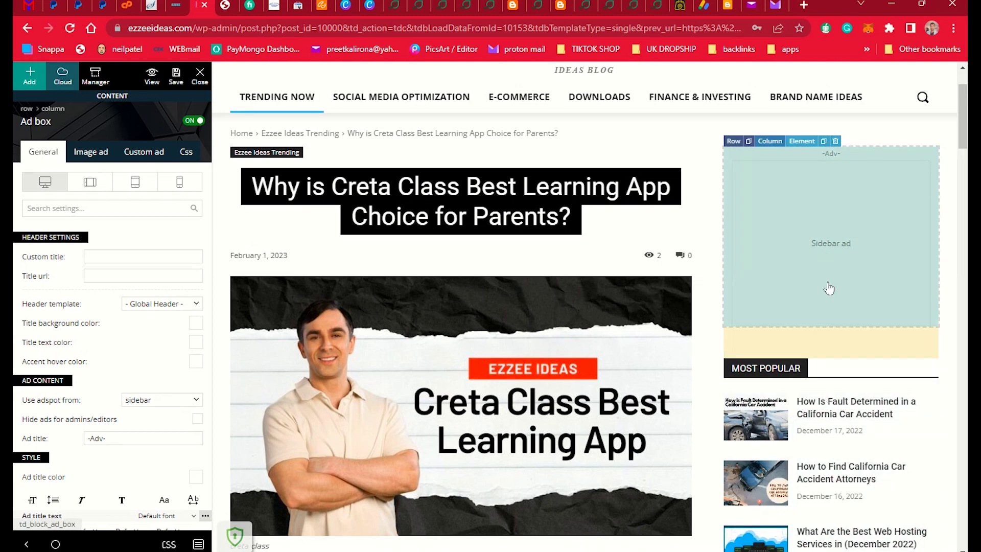
pyautogui.click(835, 141)
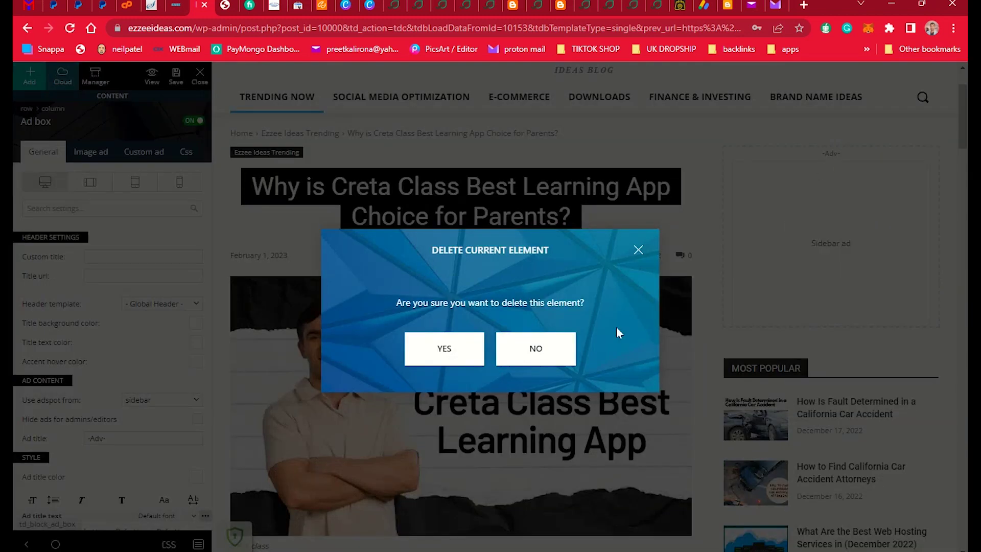
pyautogui.click(442, 350)
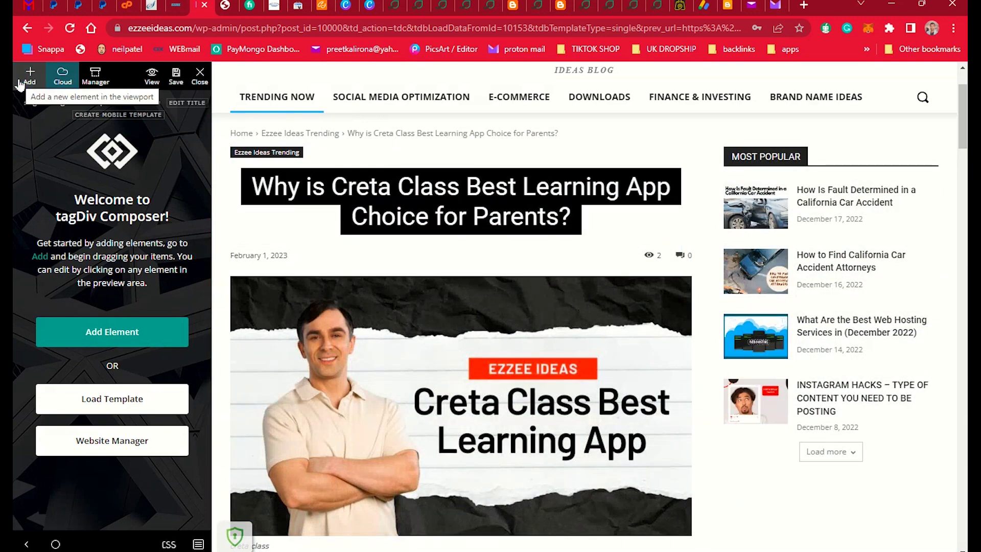
# Find the Ad box element by searching for "ad" and place it in the sidebar above Most Popular
pyautogui.click(29, 79)
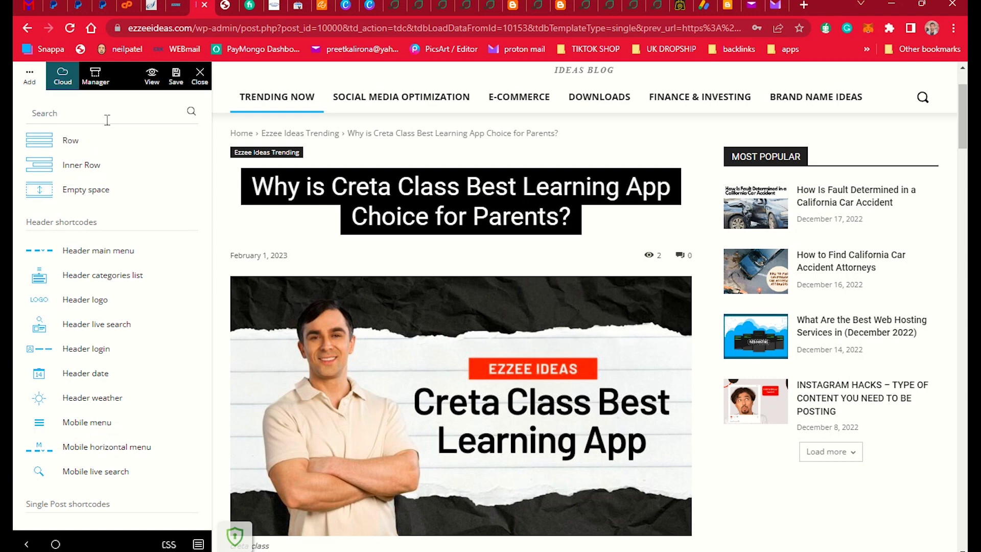
pyautogui.write('ad')
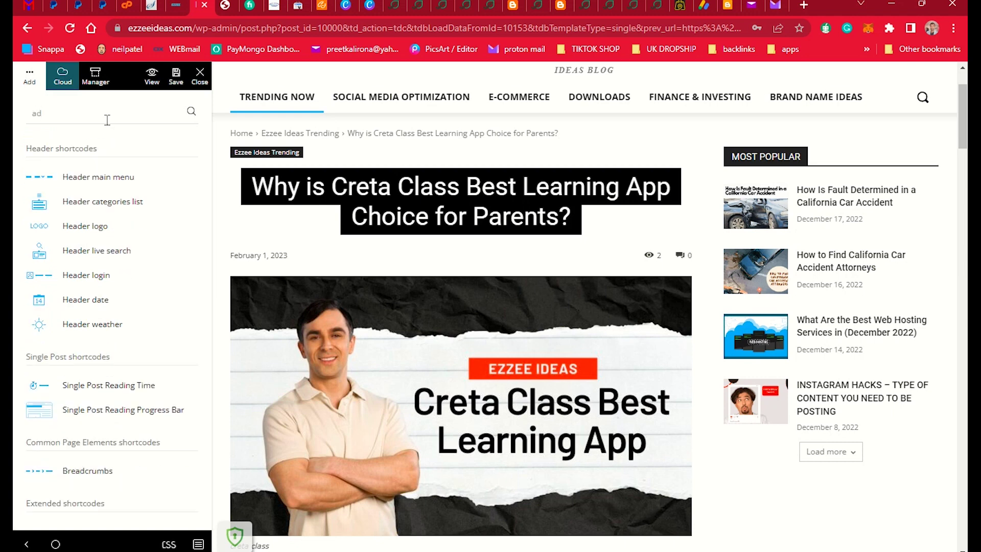
pyautogui.write('s')
pyautogui.scroll(-2, 134, 345)
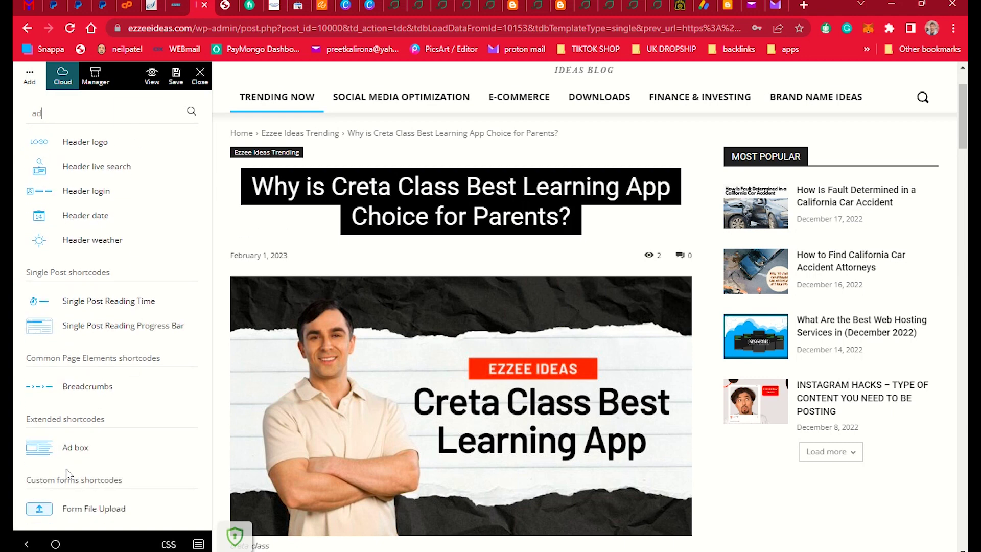
pyautogui.moveTo(67, 455); pyautogui.dragTo(821, 157)
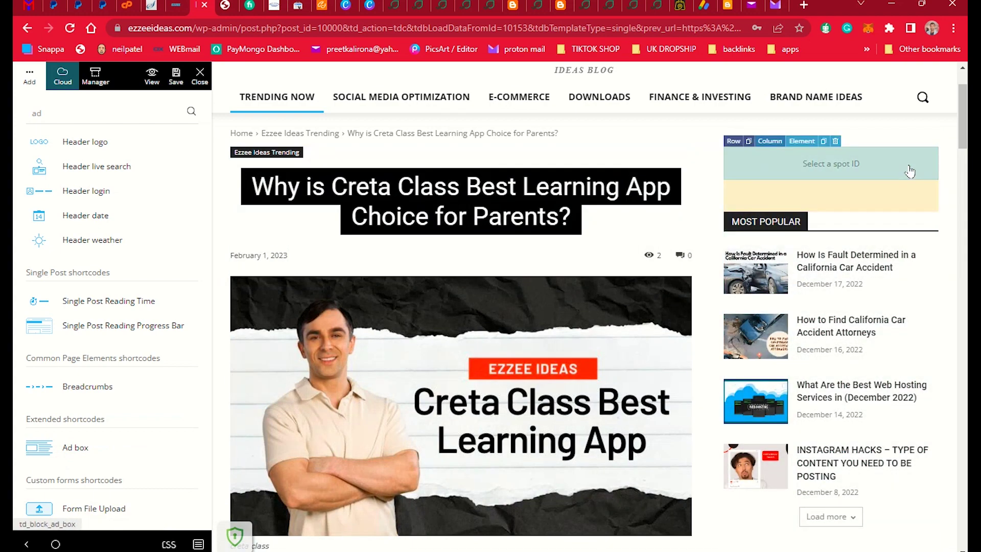
# Set the new ad box to use the adspot from sidebar
pyautogui.click(900, 173)
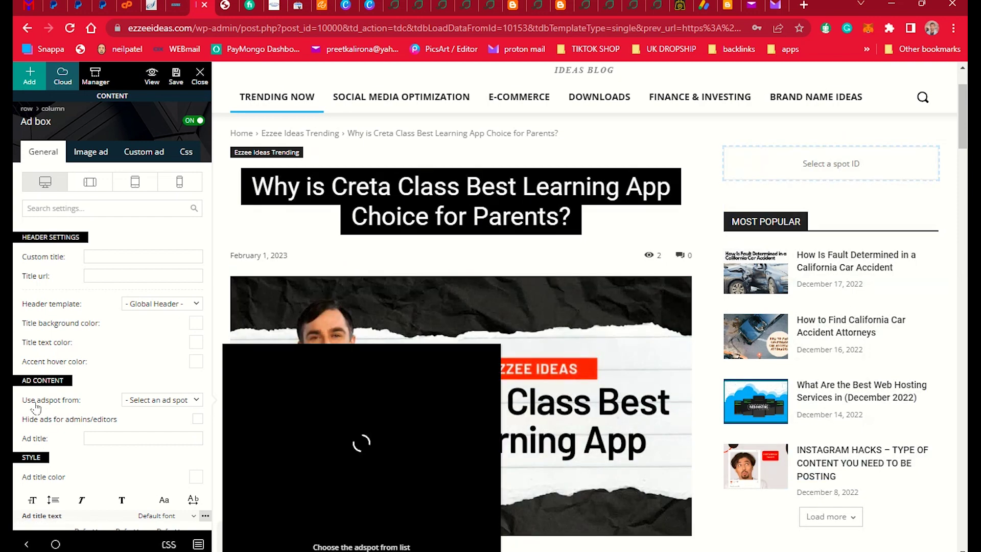
pyautogui.moveTo(37, 407)
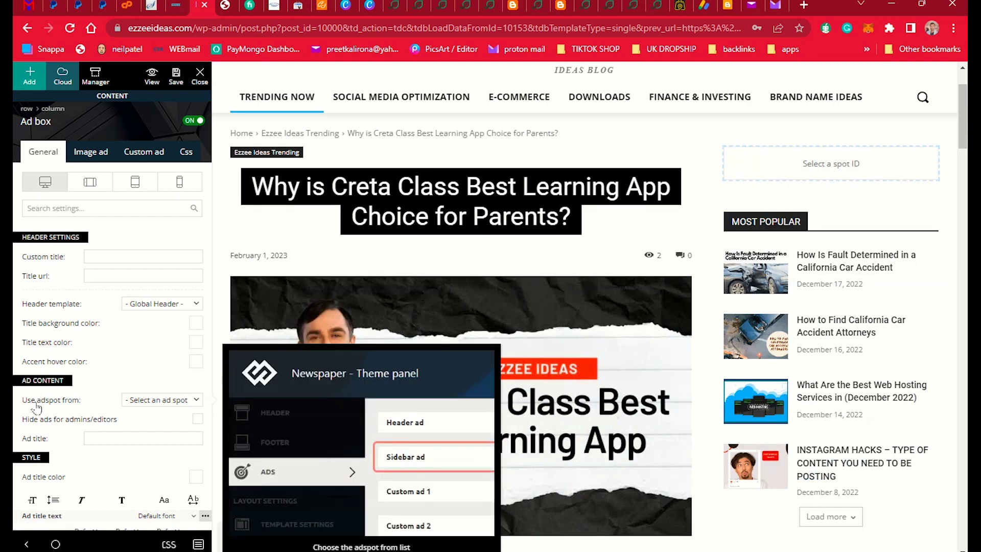
pyautogui.click(133, 404)
pyautogui.click(138, 434)
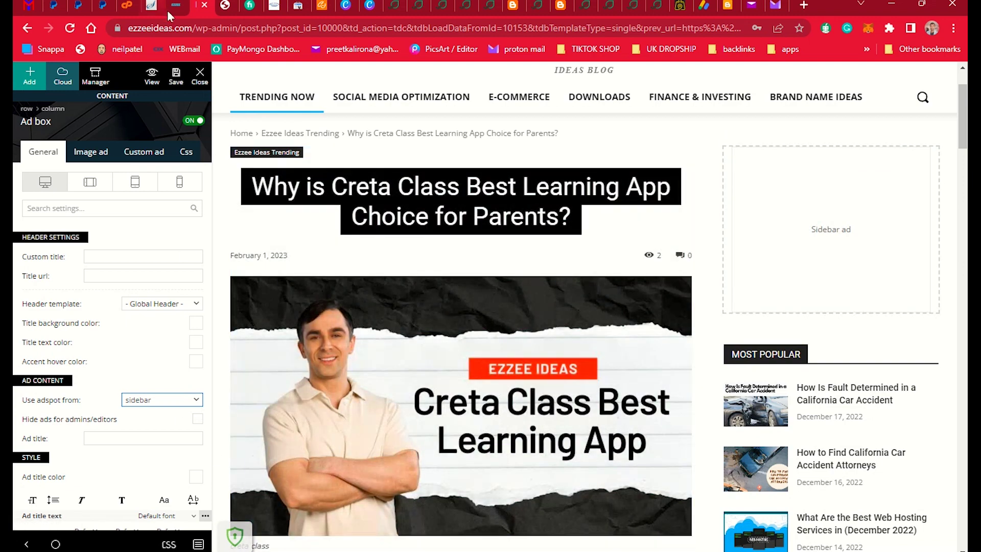
# Switch to the WordPress admin and examine the Sidebar ad code in the Newspaper theme panel's Ads settings
pyautogui.click(175, 6)
pyautogui.scroll(10, 117, 383)
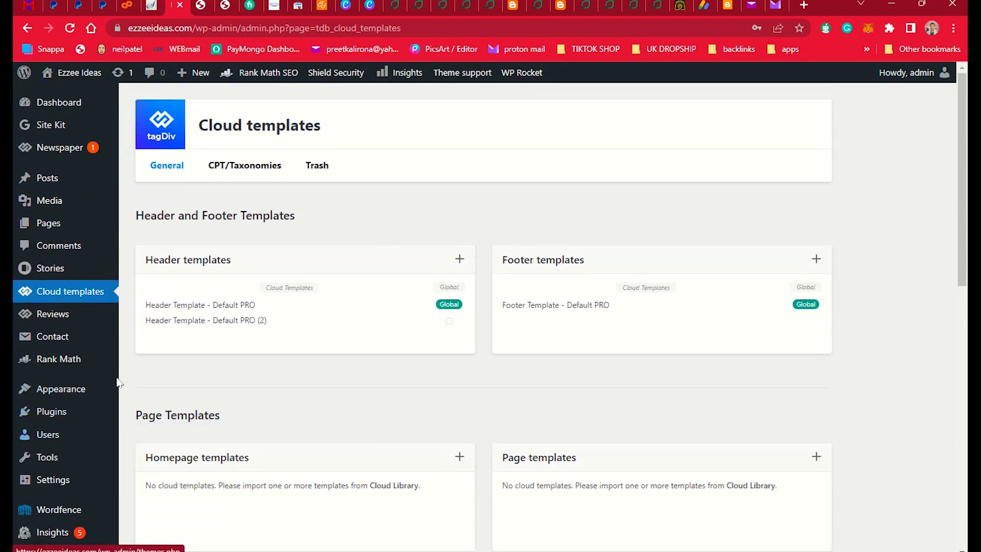
pyautogui.moveTo(70, 149)
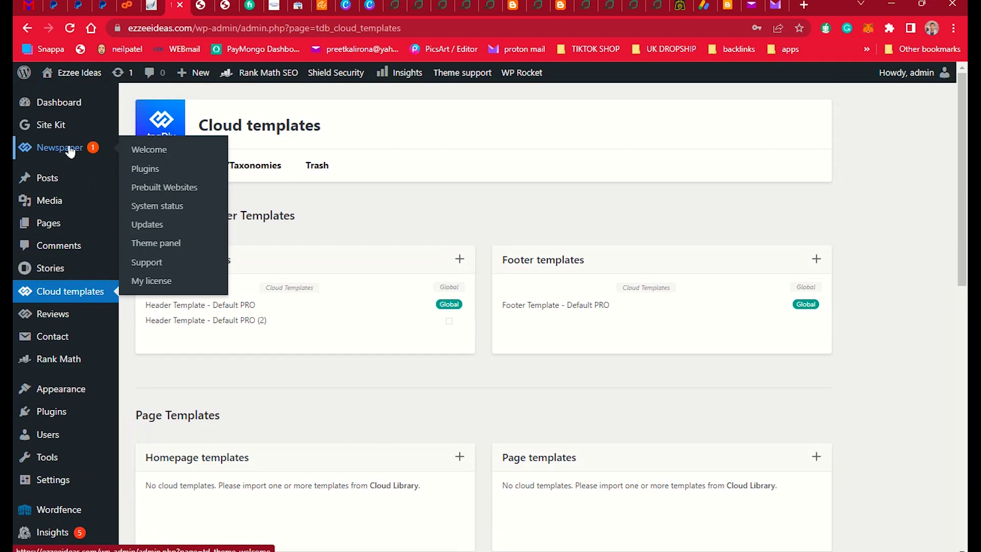
pyautogui.click(148, 261)
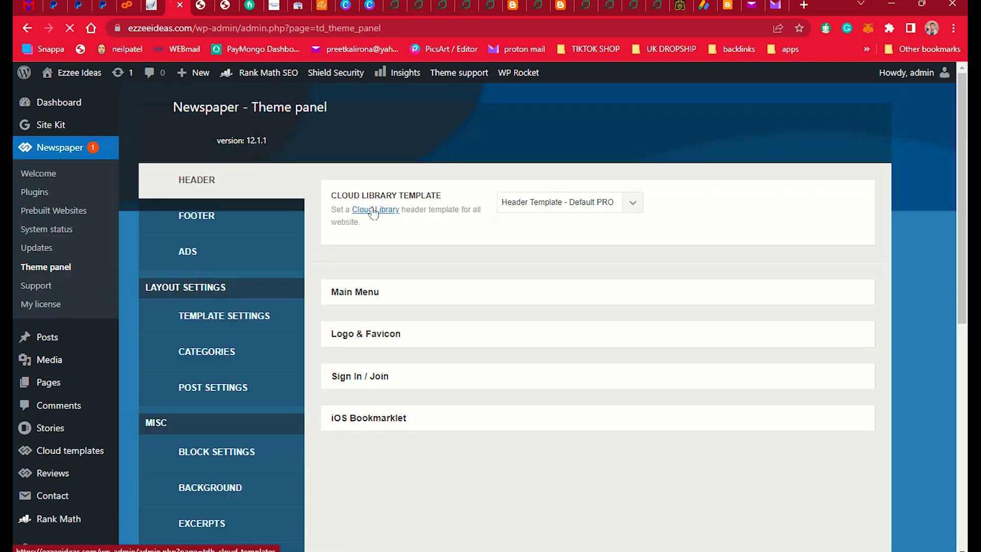
pyautogui.click(198, 256)
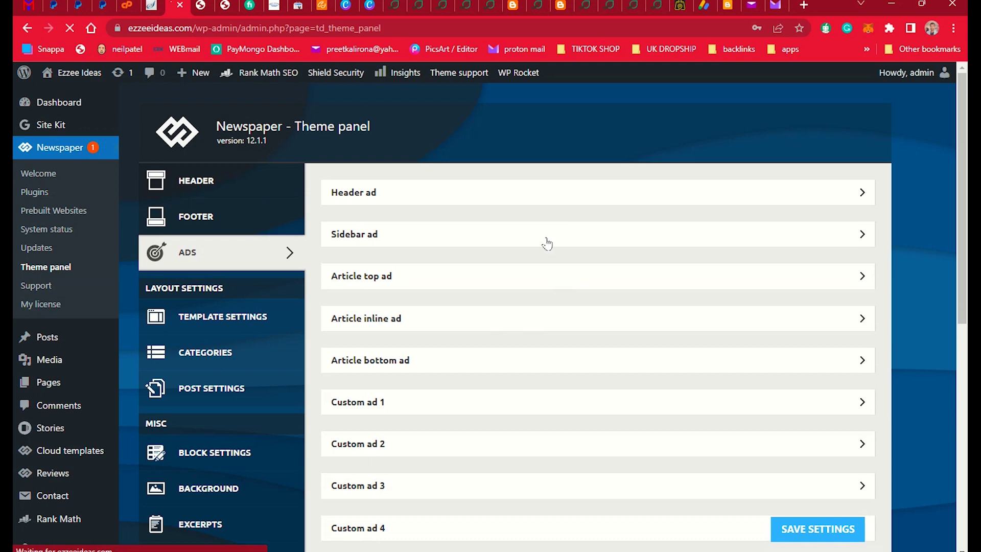
pyautogui.click(380, 238)
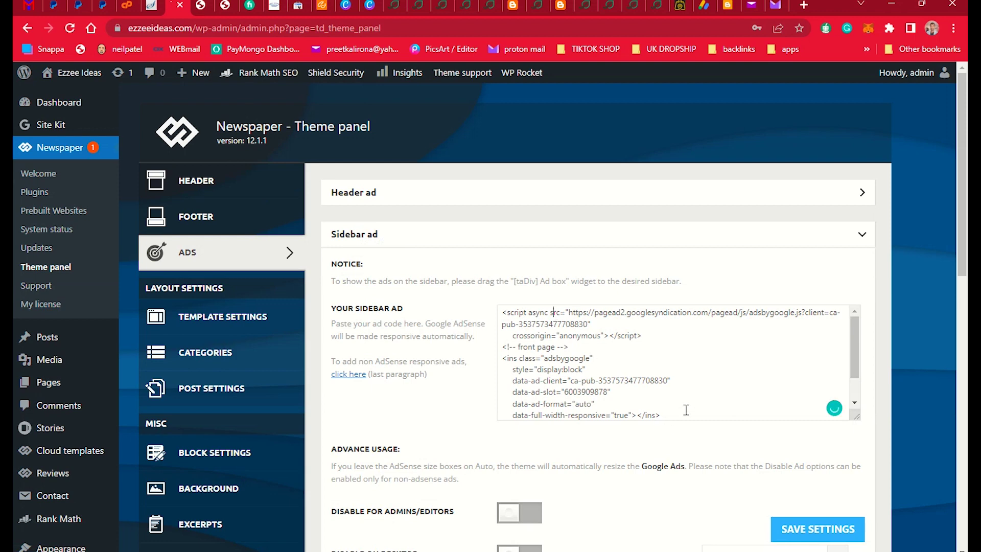
# Compare the ad box's available adspots with the custom ad slots in the theme panel's Ads settings
pyautogui.click(196, 9)
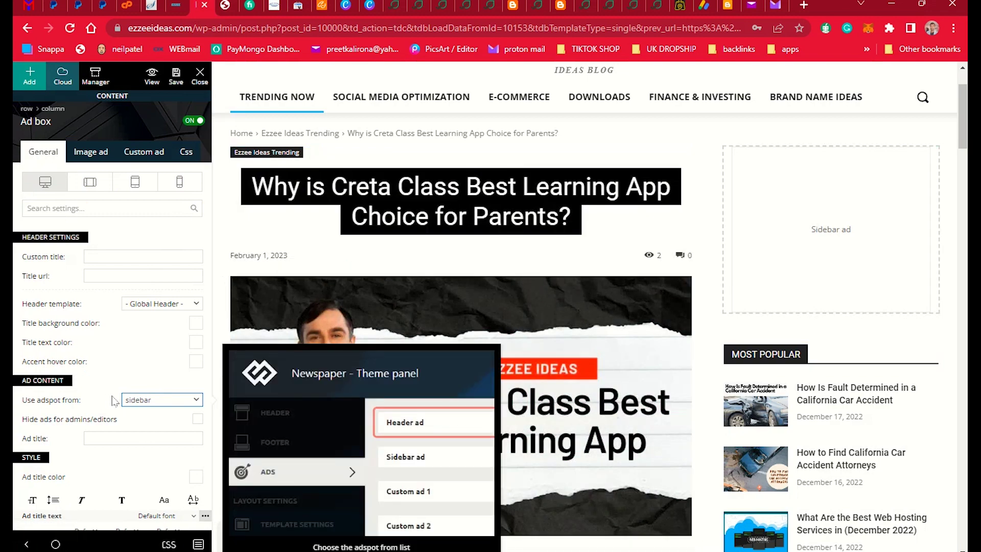
pyautogui.click(132, 400)
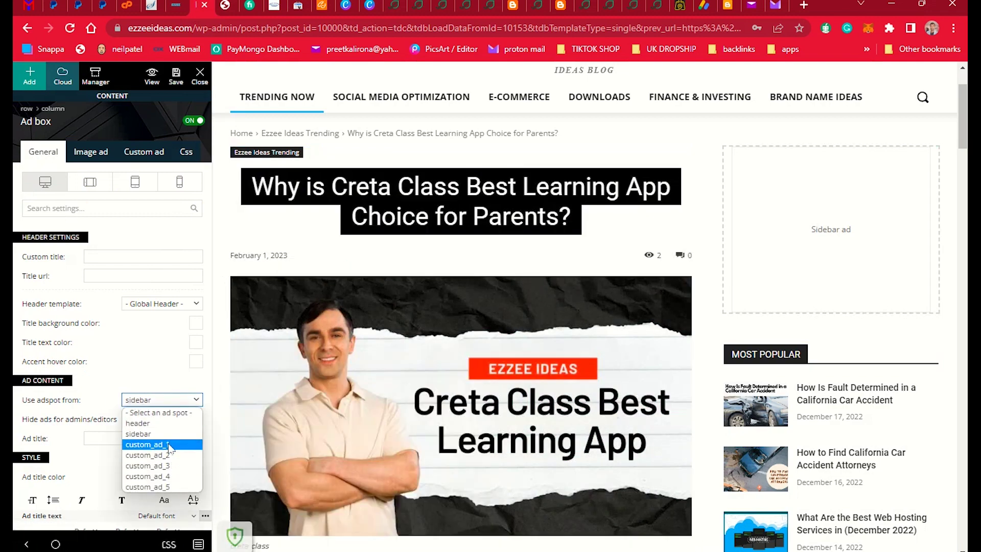
pyautogui.click(173, 8)
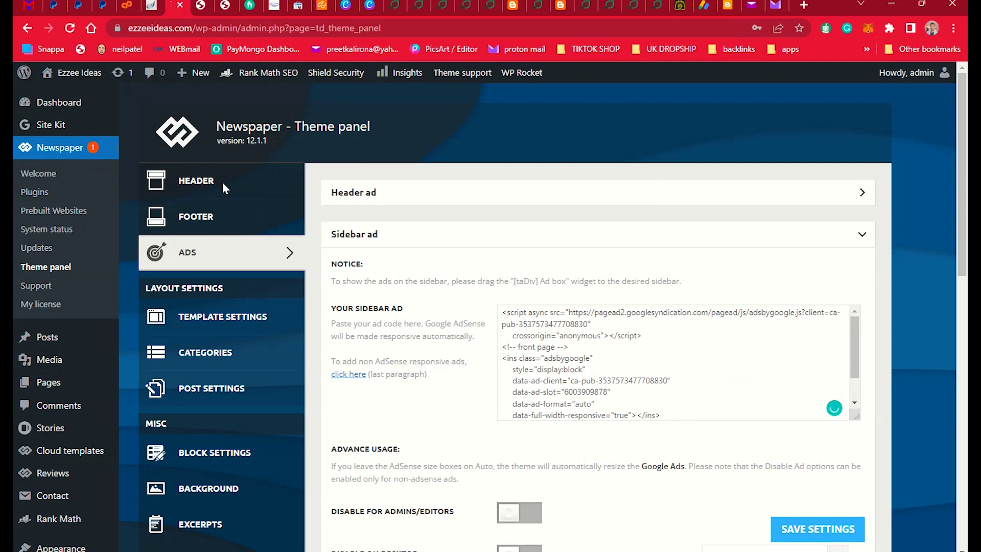
pyautogui.click(393, 234)
pyautogui.scroll(-1, 531, 391)
pyautogui.scroll(-1, 532, 392)
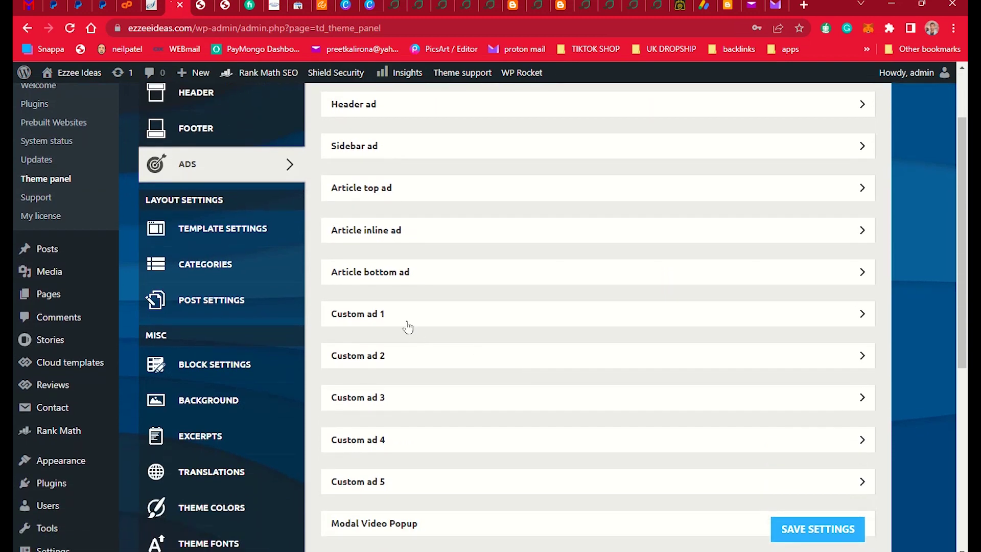
# Examine the ad code stored in the Custom ad 1 slot of the theme panel's Ads settings
pyautogui.click(414, 322)
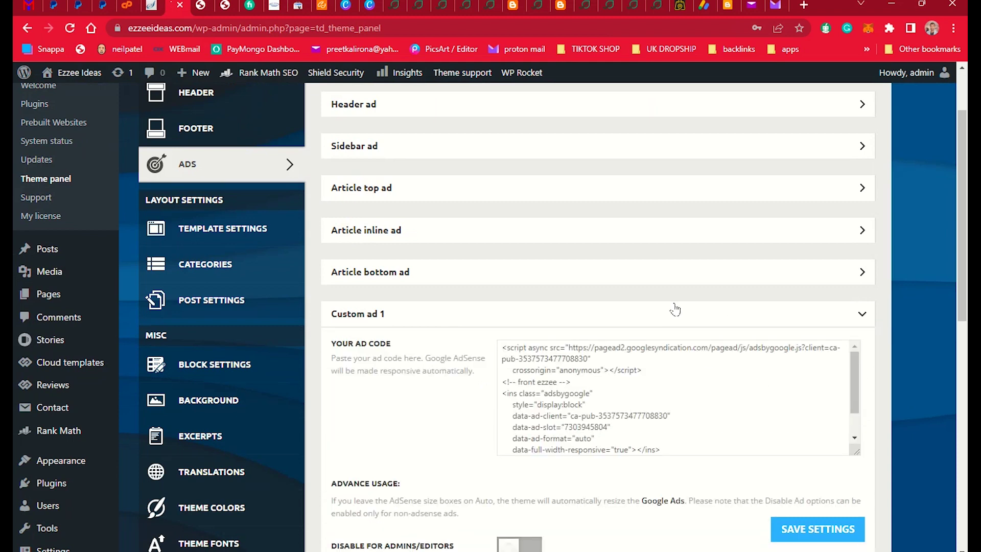
pyautogui.click(550, 316)
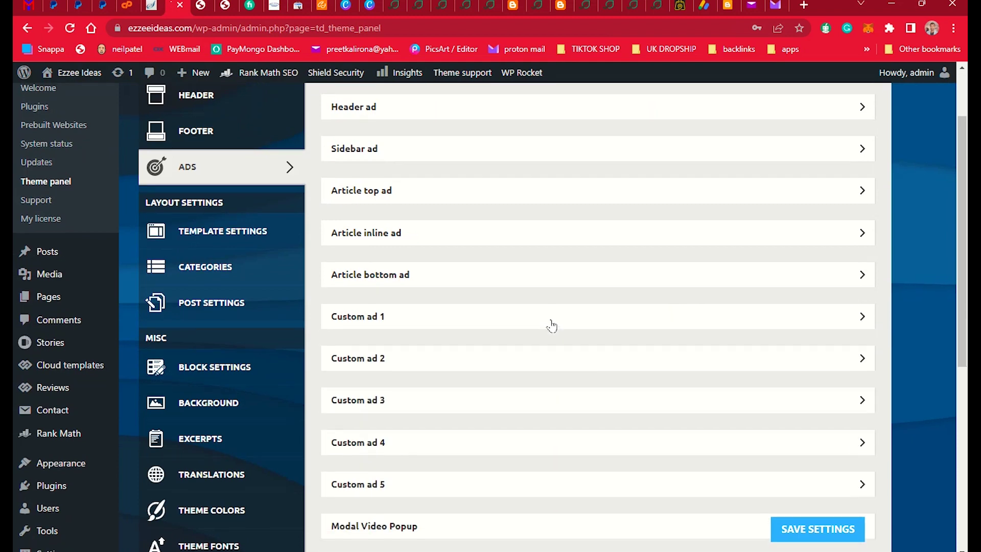
pyautogui.scroll(2, 545, 313)
pyautogui.scroll(-1, 517, 388)
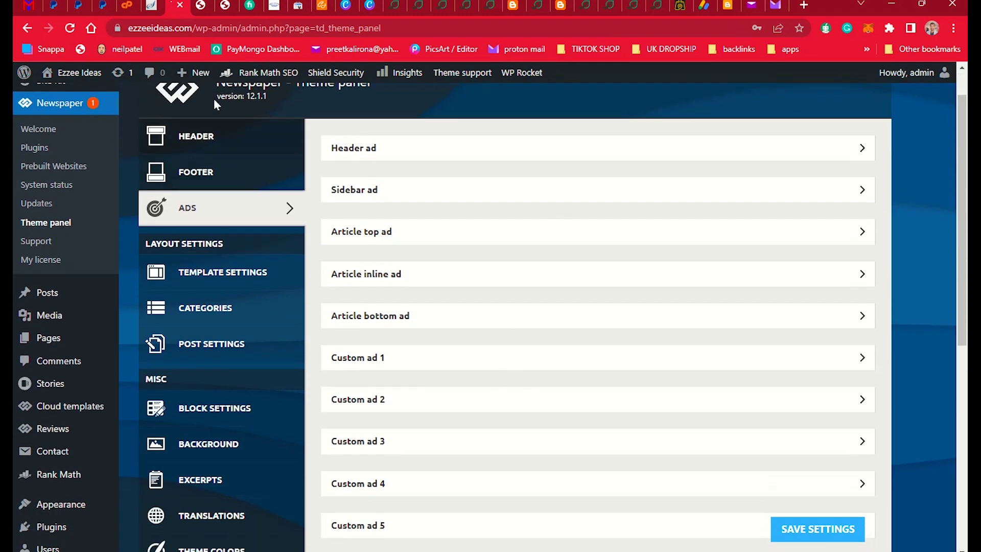
# Return to the post template editor, keep the ad box's adspot set to sidebar, and save the template
pyautogui.click(201, 10)
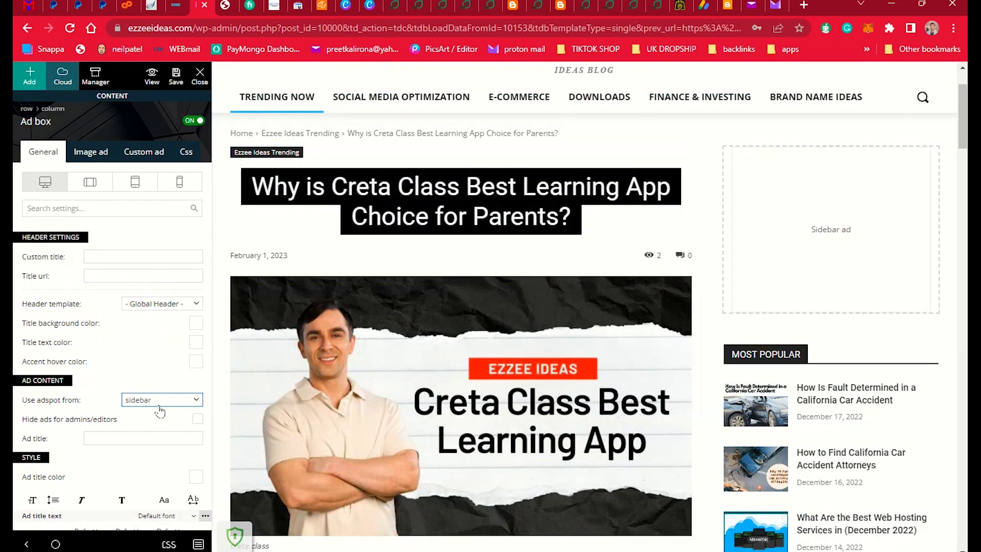
pyautogui.moveTo(31, 407)
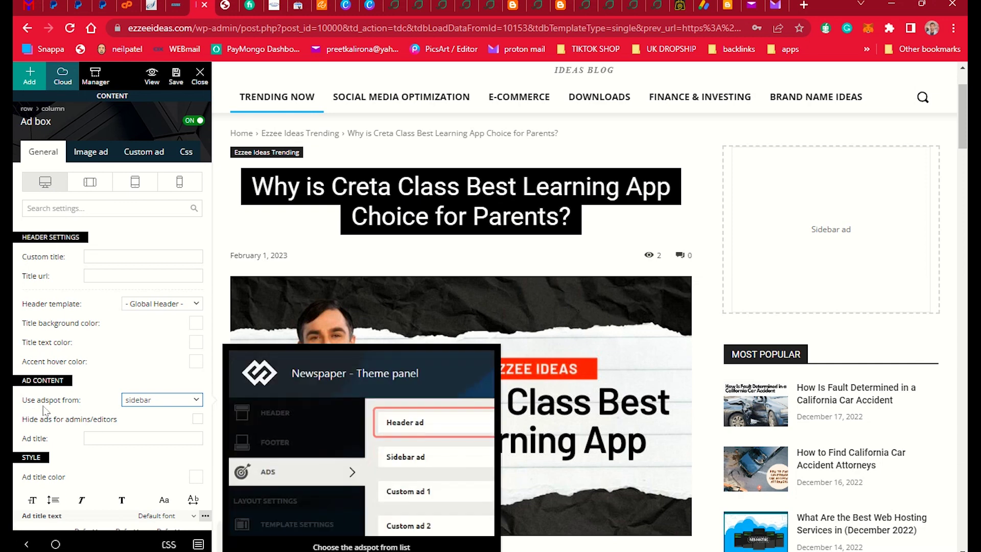
pyautogui.click(142, 402)
pyautogui.click(143, 404)
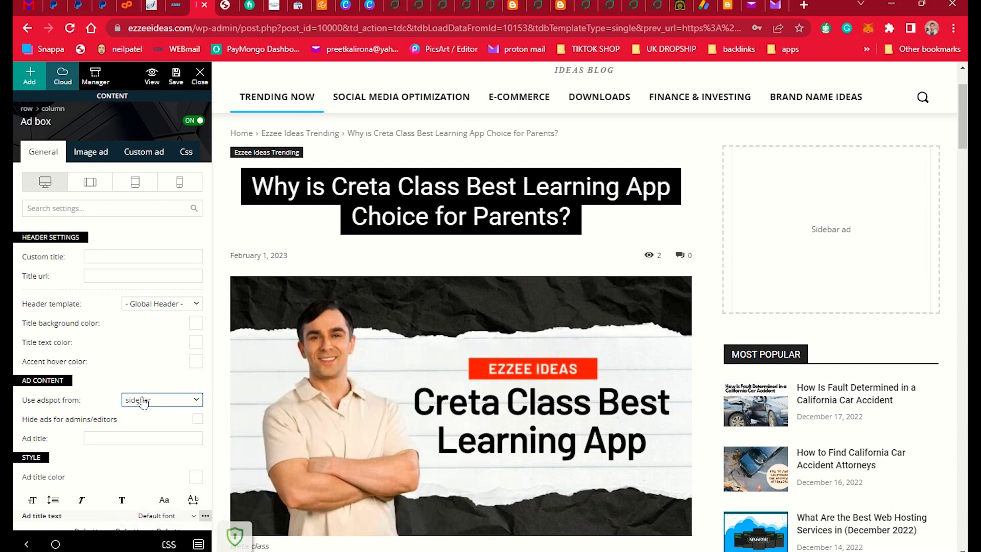
pyautogui.click(144, 403)
pyautogui.click(144, 402)
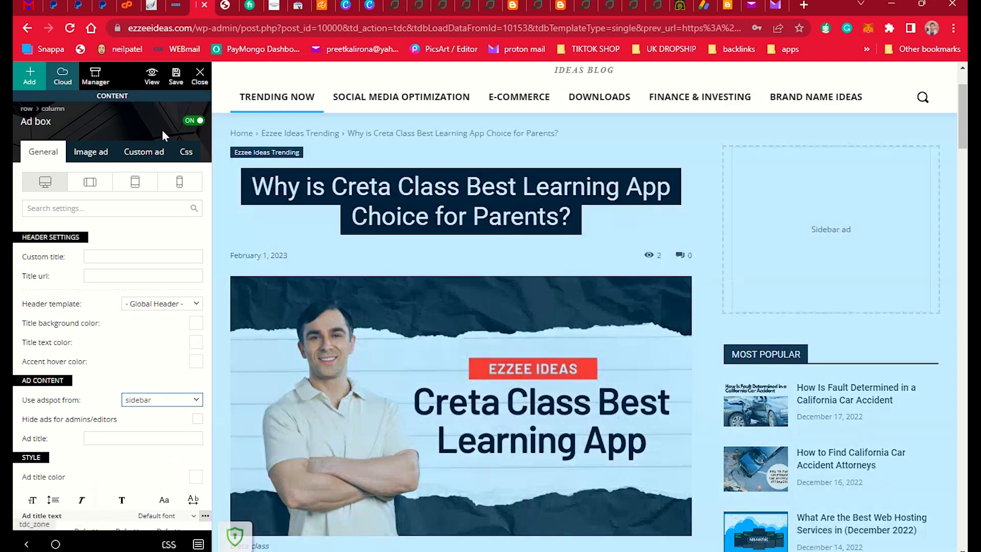
pyautogui.scroll(-2, 149, 315)
pyautogui.click(176, 75)
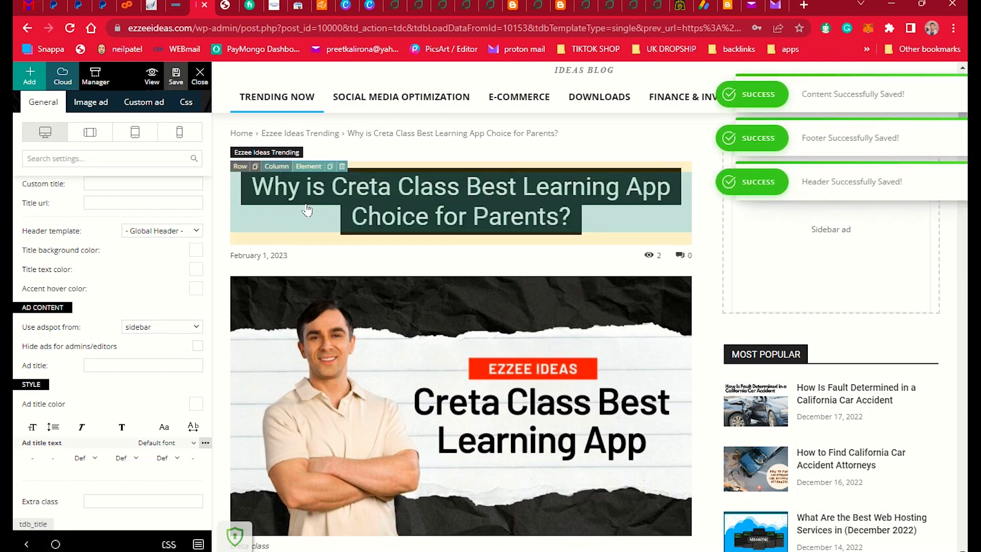
# Change the custom title of the sidebar's Most Popular block to "Trending Today" and save the template
pyautogui.scroll(-3, 857, 313)
pyautogui.scroll(2, 853, 314)
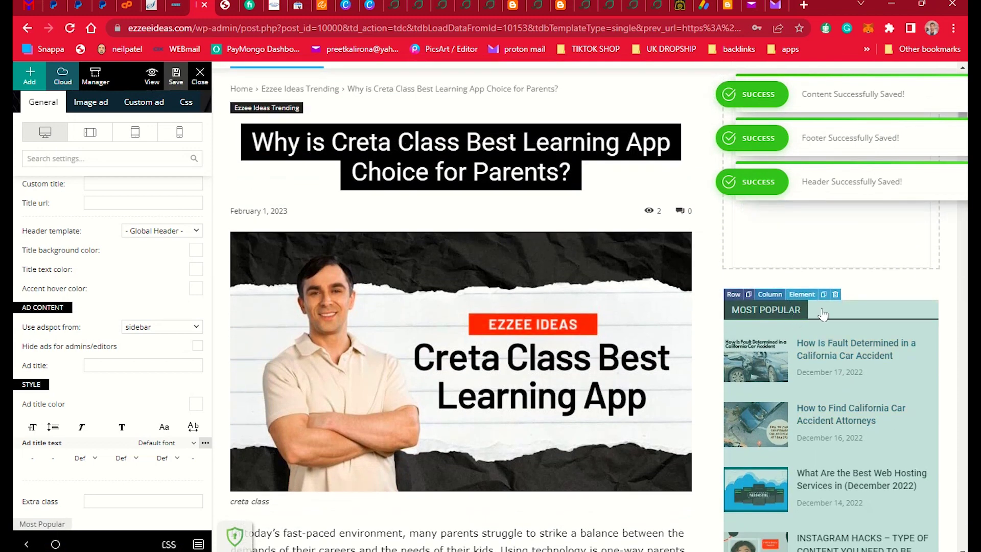
pyautogui.click(825, 315)
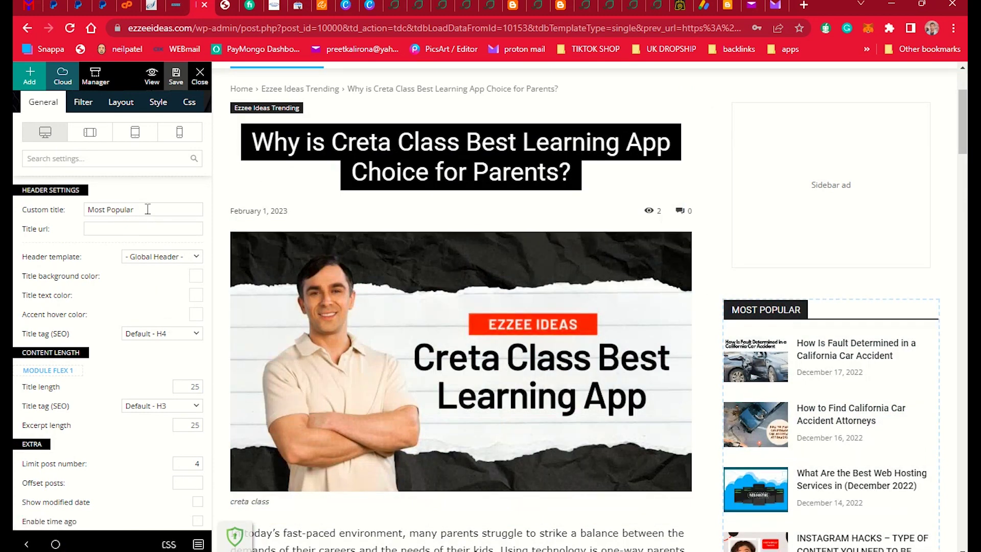
pyautogui.moveTo(147, 210); pyautogui.dragTo(85, 225)
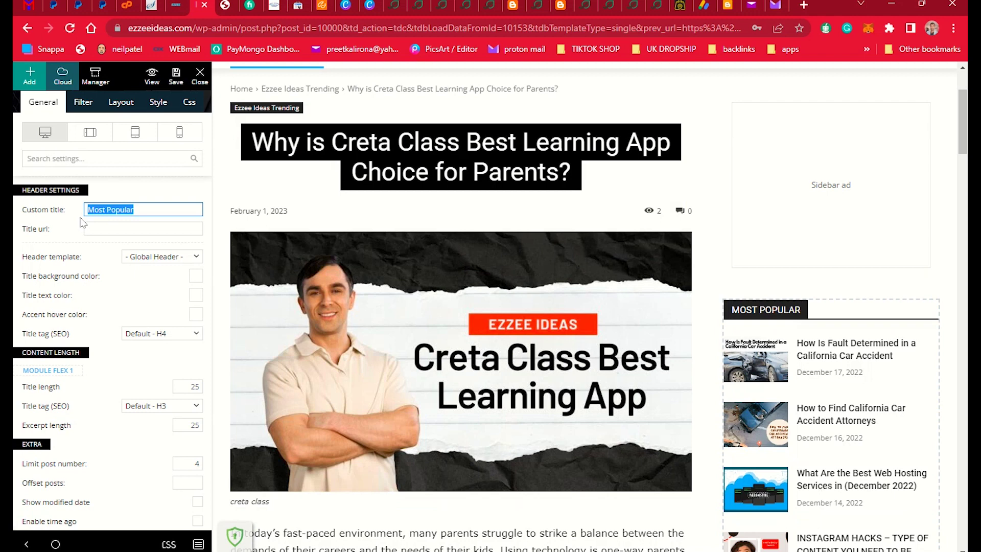
pyautogui.write('Trending To')
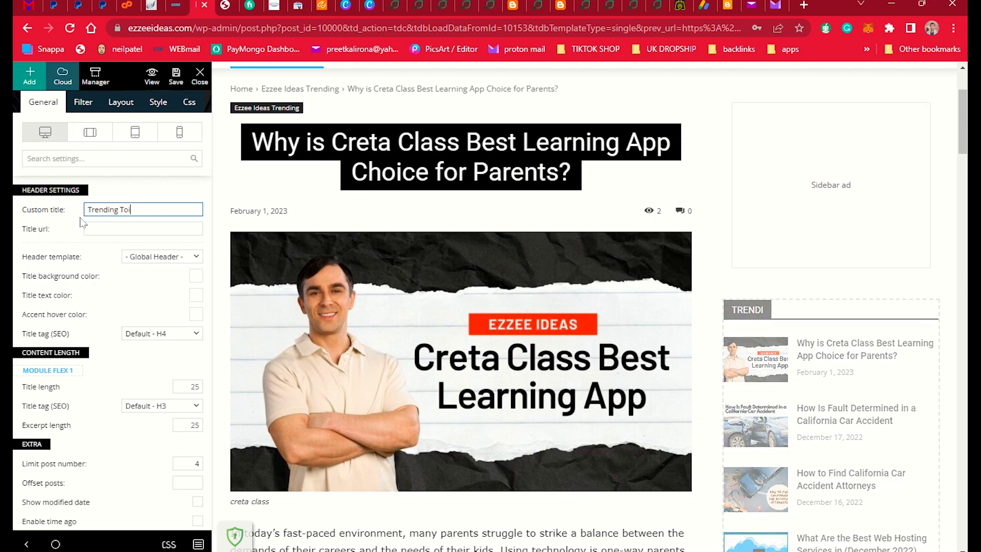
pyautogui.write('day')
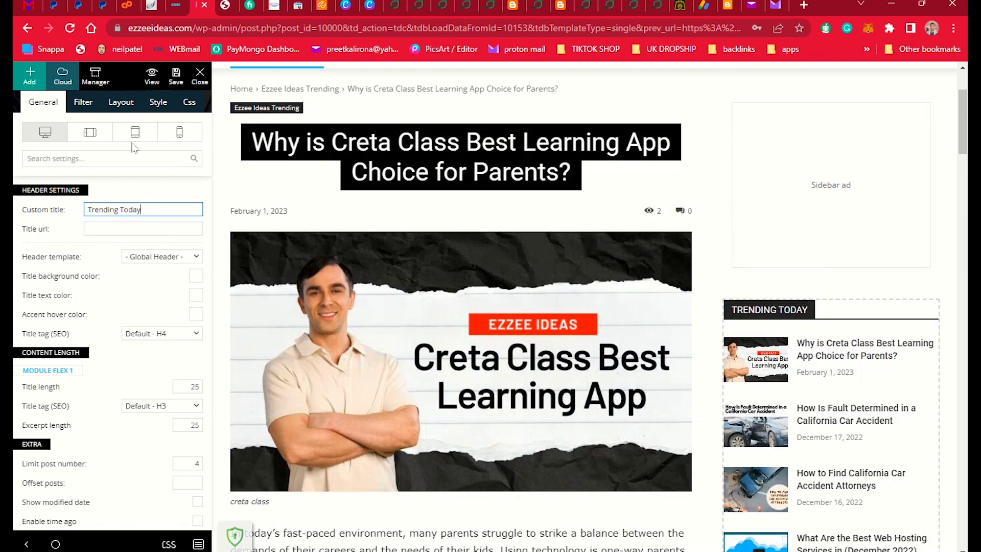
pyautogui.click(171, 84)
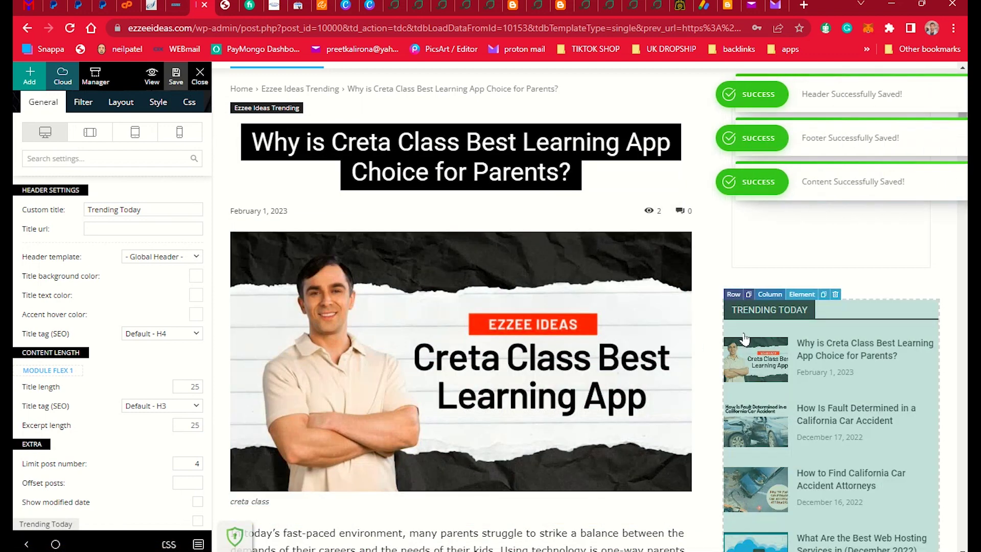
# Set the category filter of the Trending Today block to Downloads
pyautogui.scroll(-2, 754, 327)
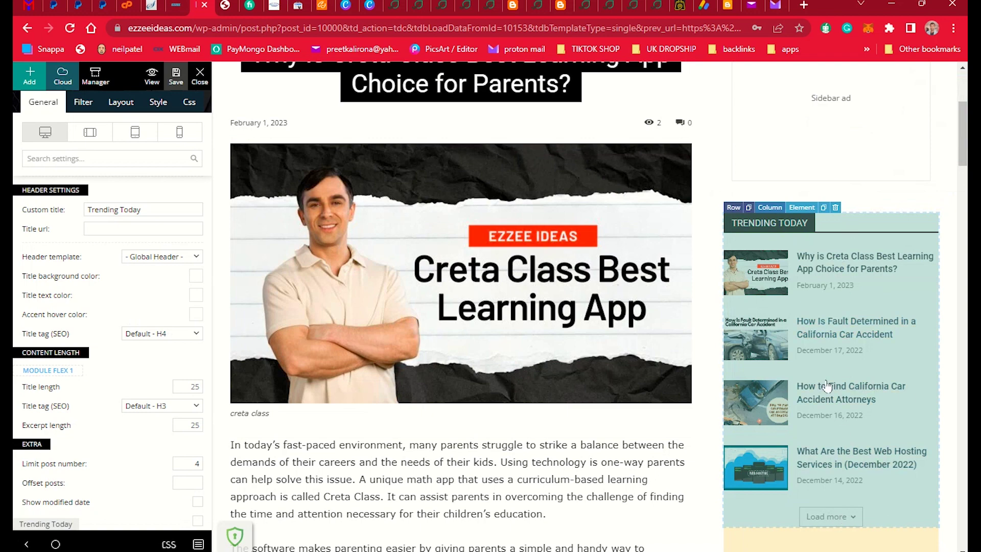
pyautogui.scroll(4, 770, 368)
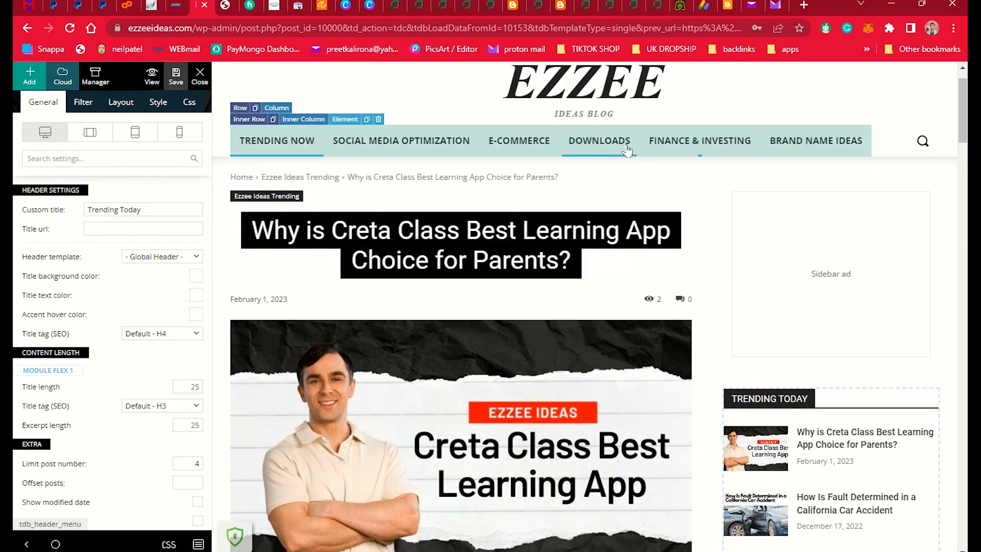
pyautogui.scroll(-3, 604, 272)
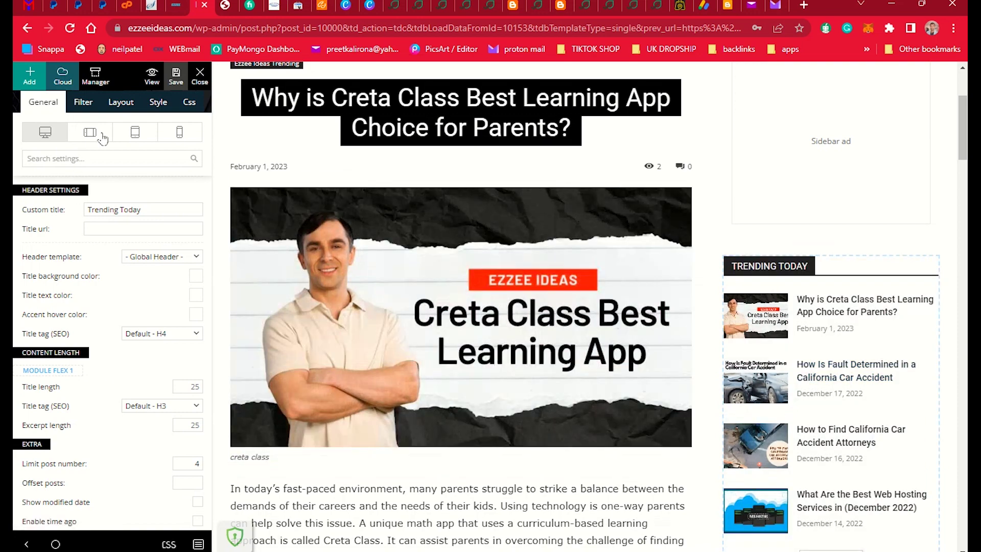
pyautogui.click(85, 102)
pyautogui.scroll(1, 79, 256)
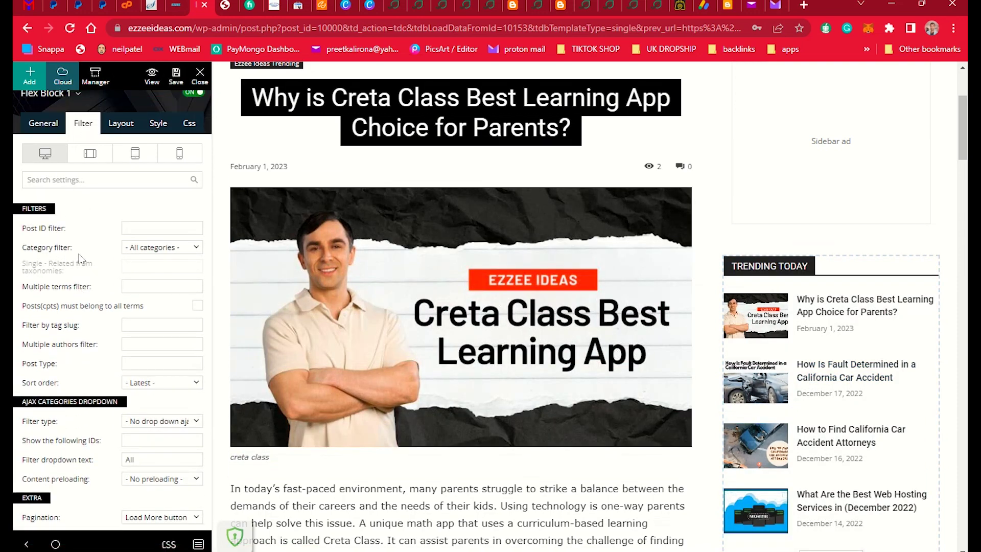
pyautogui.click(174, 248)
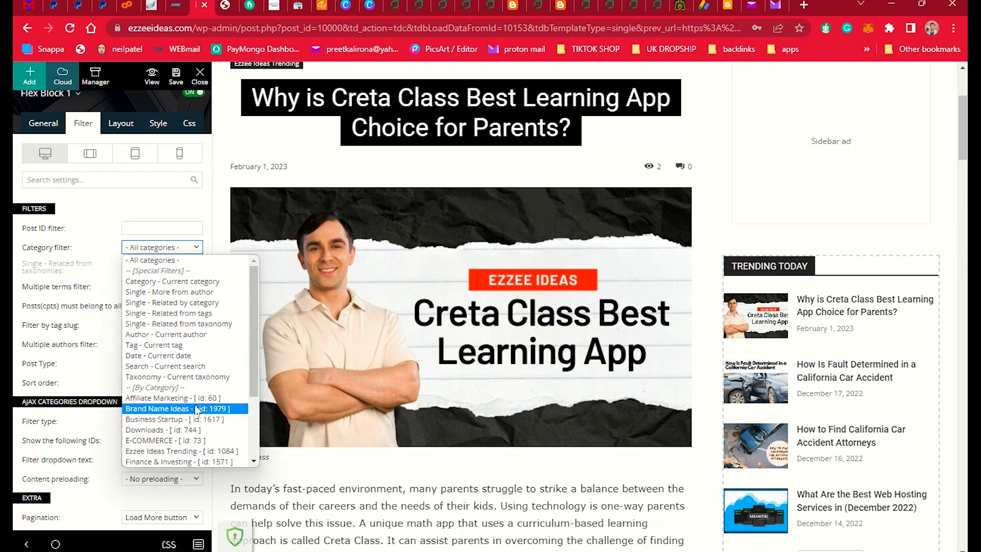
pyautogui.click(186, 431)
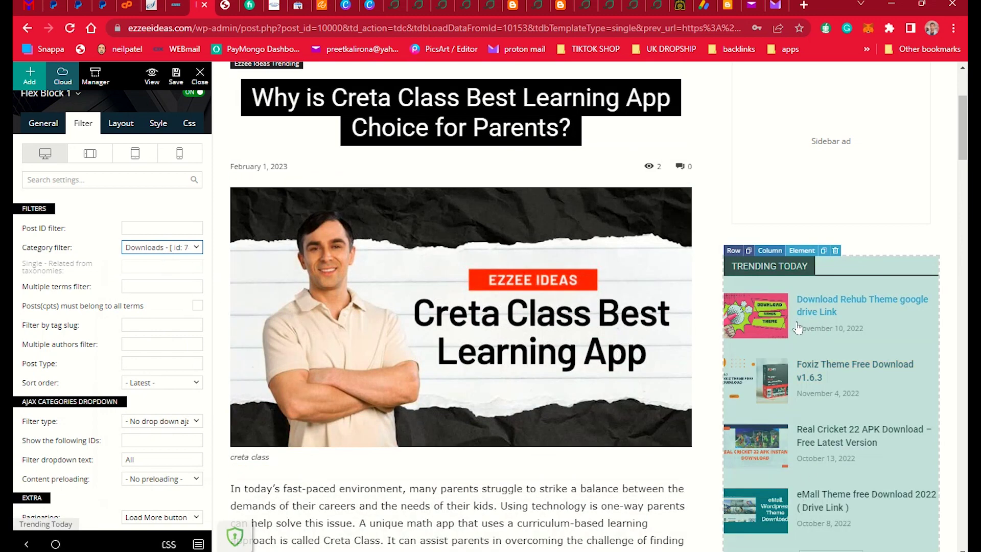
# Set the Trending Today block's category filter to All categories and save the template
pyautogui.scroll(1, 798, 327)
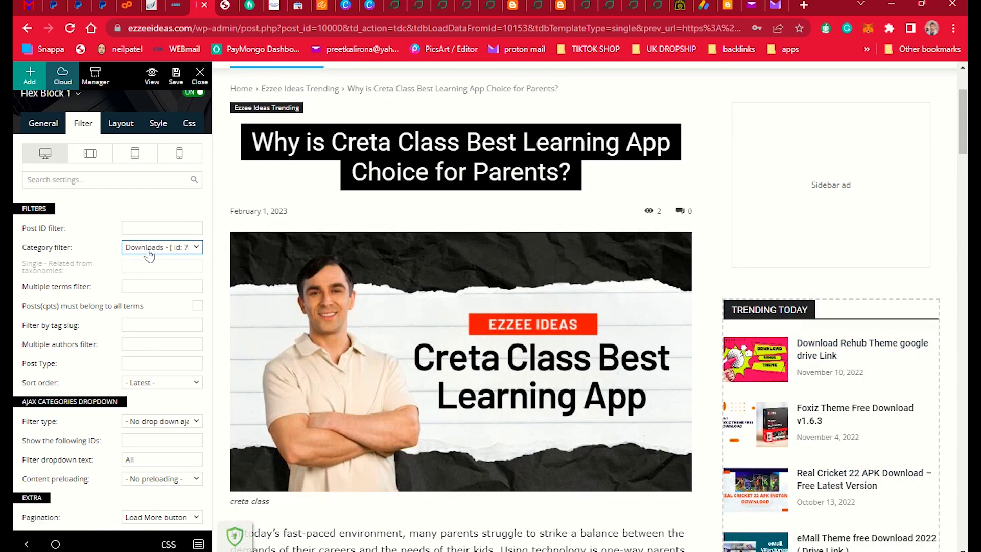
pyautogui.click(148, 251)
pyautogui.click(146, 259)
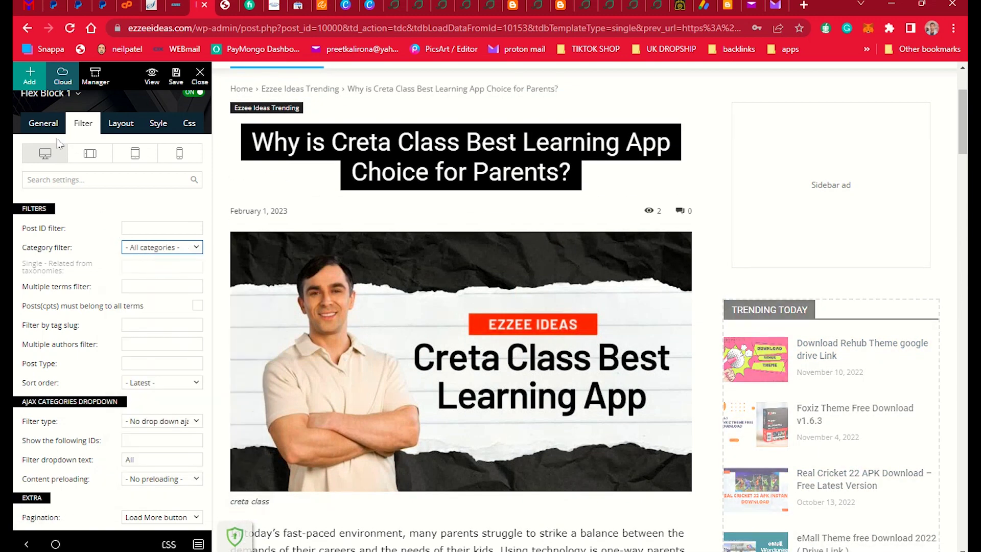
pyautogui.scroll(-2, 479, 251)
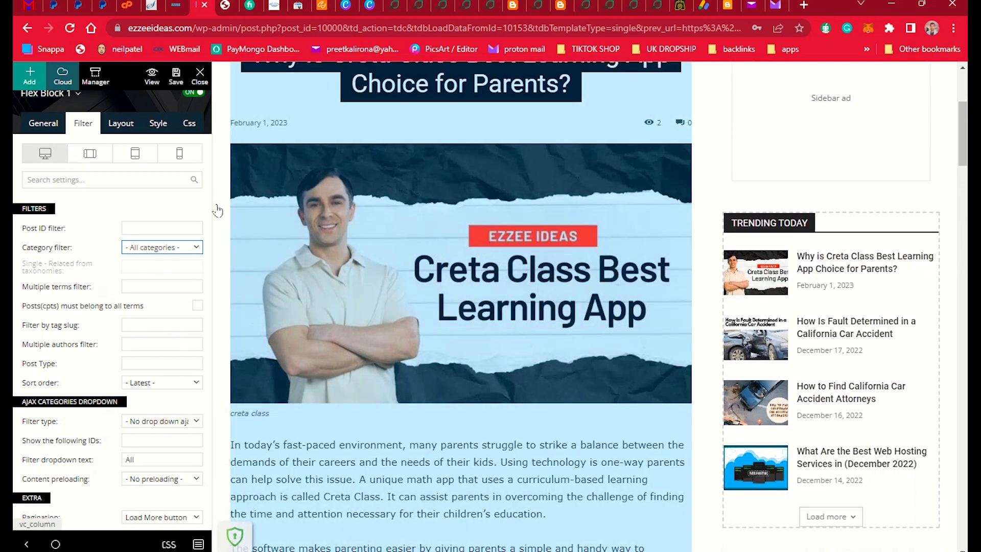
pyautogui.scroll(2, 817, 358)
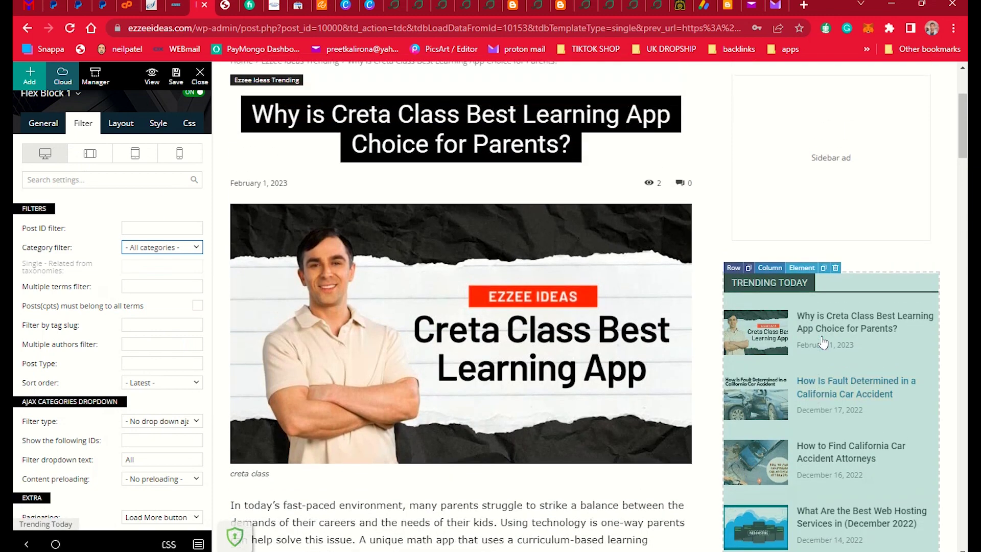
pyautogui.click(176, 75)
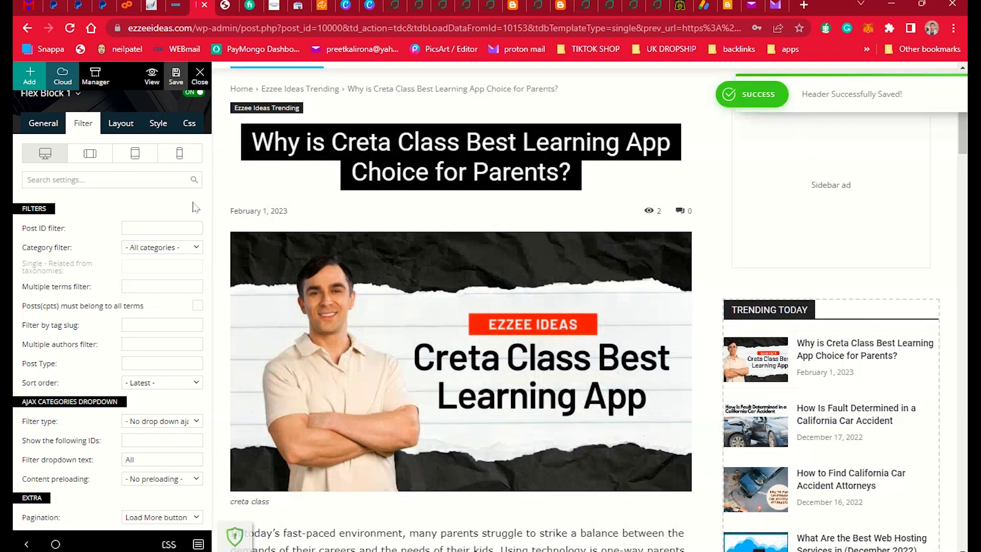
# Keep the featured image's caption position at Below image and center the caption horizontally
pyautogui.click(477, 355)
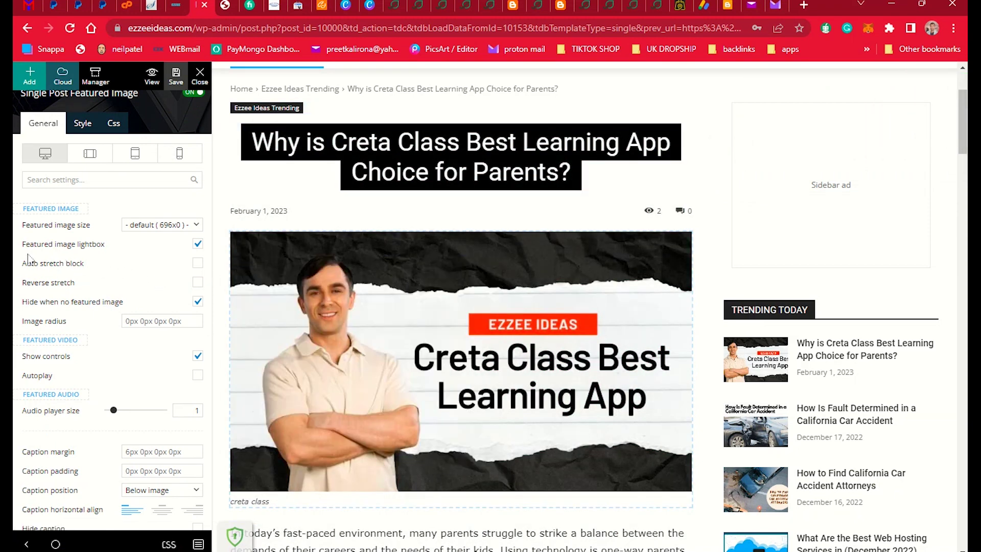
pyautogui.click(198, 246)
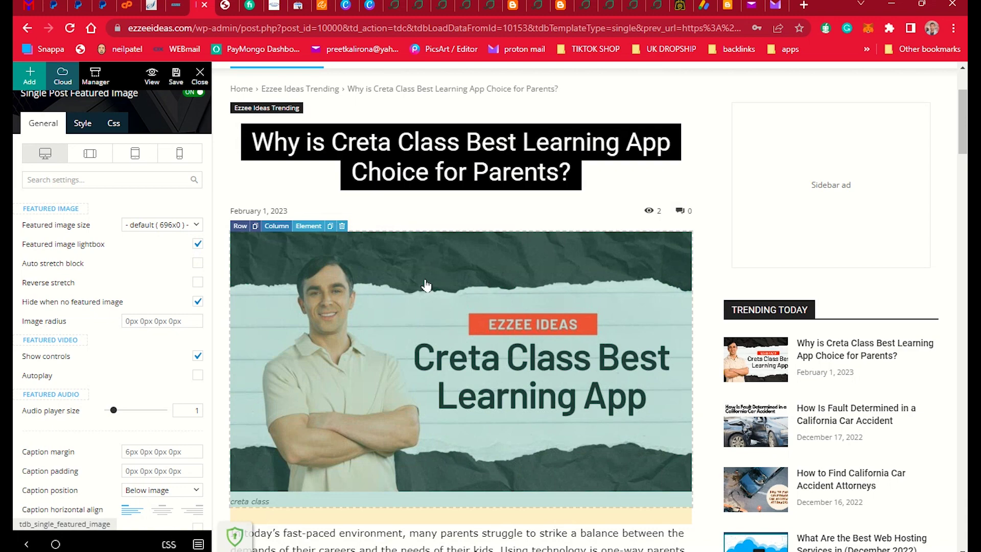
pyautogui.scroll(-2, 423, 307)
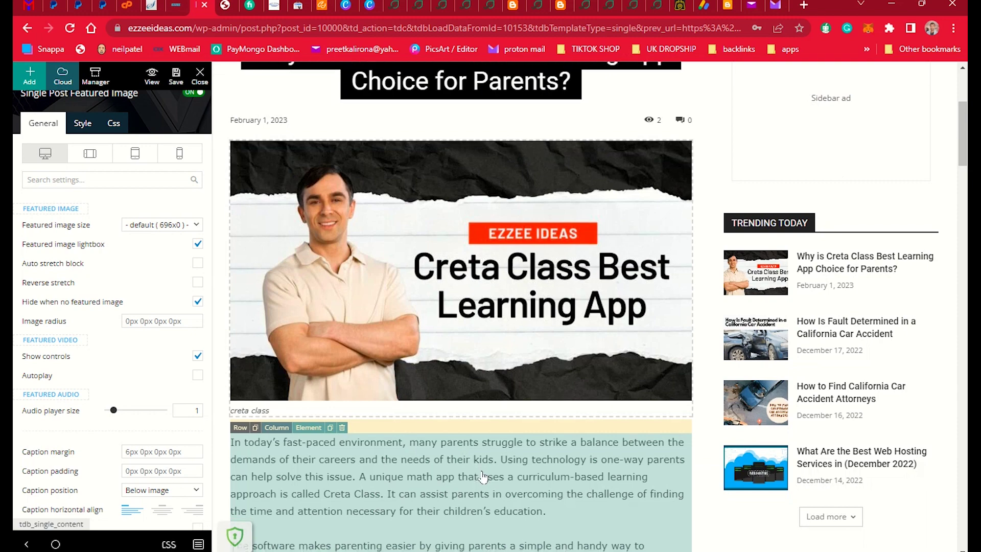
pyautogui.scroll(1, 358, 460)
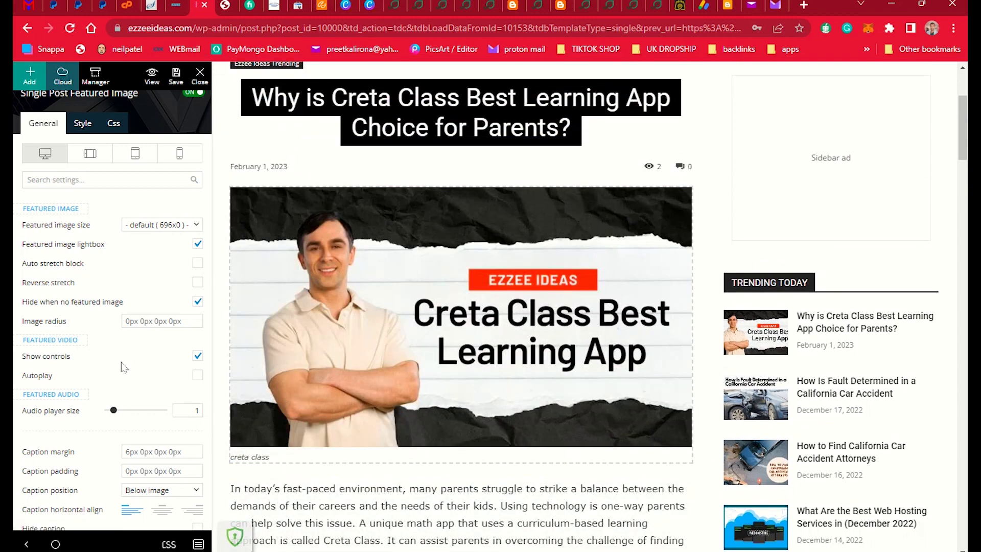
pyautogui.scroll(-1, 124, 368)
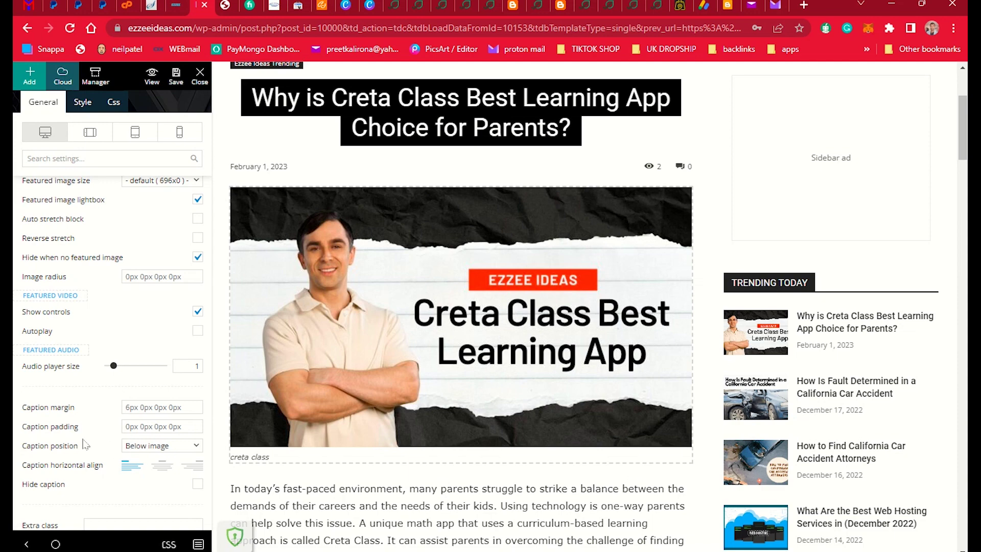
pyautogui.scroll(-1, 376, 411)
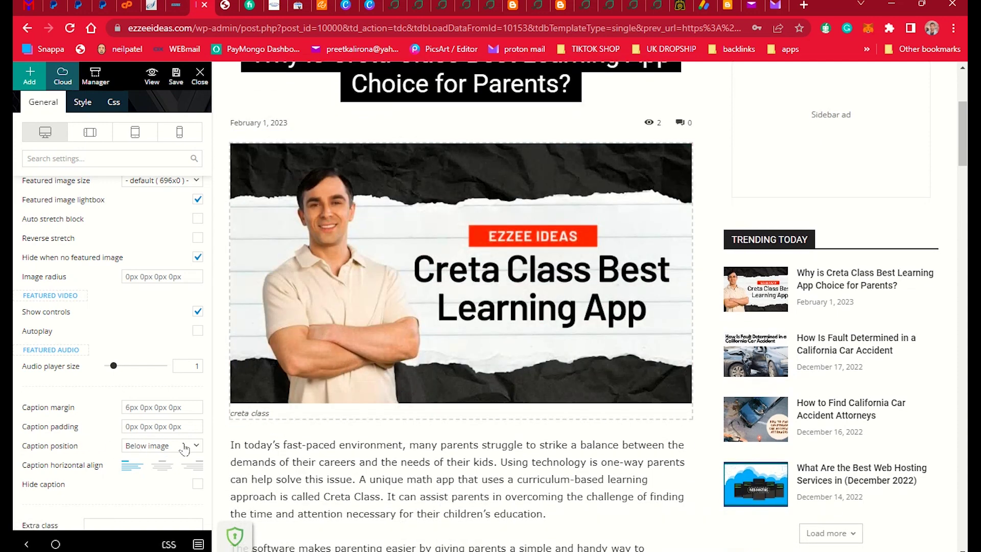
pyautogui.click(184, 448)
pyautogui.click(183, 458)
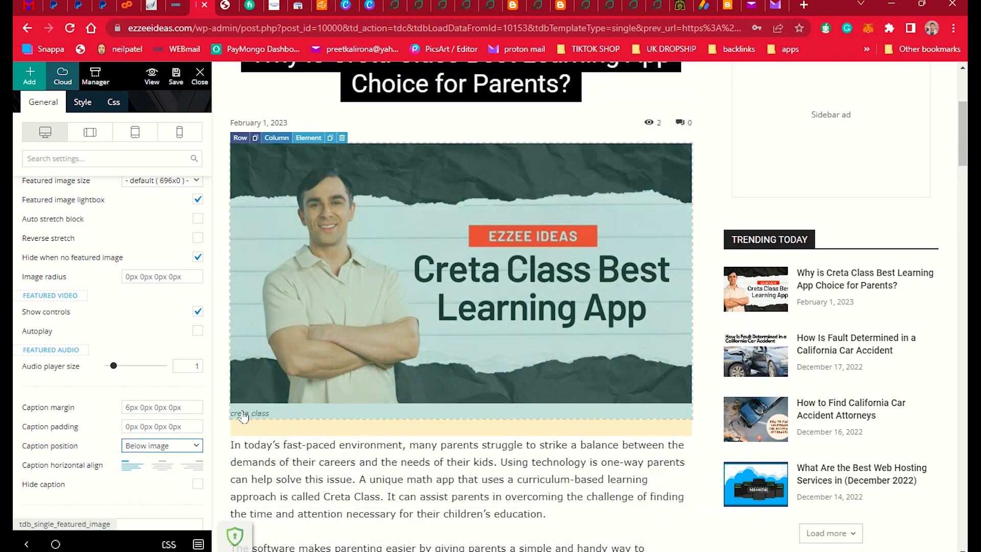
pyautogui.scroll(2, 273, 420)
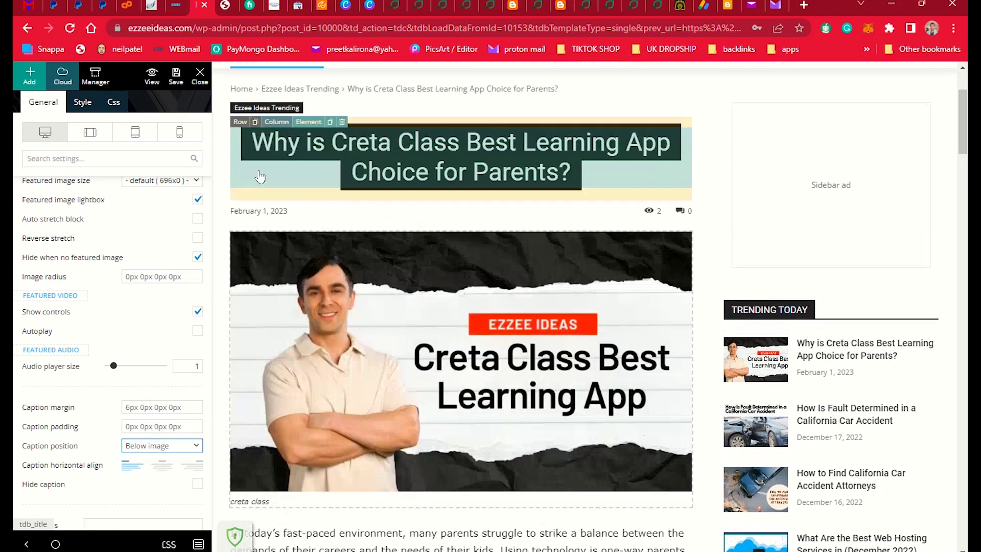
pyautogui.scroll(-1, 160, 404)
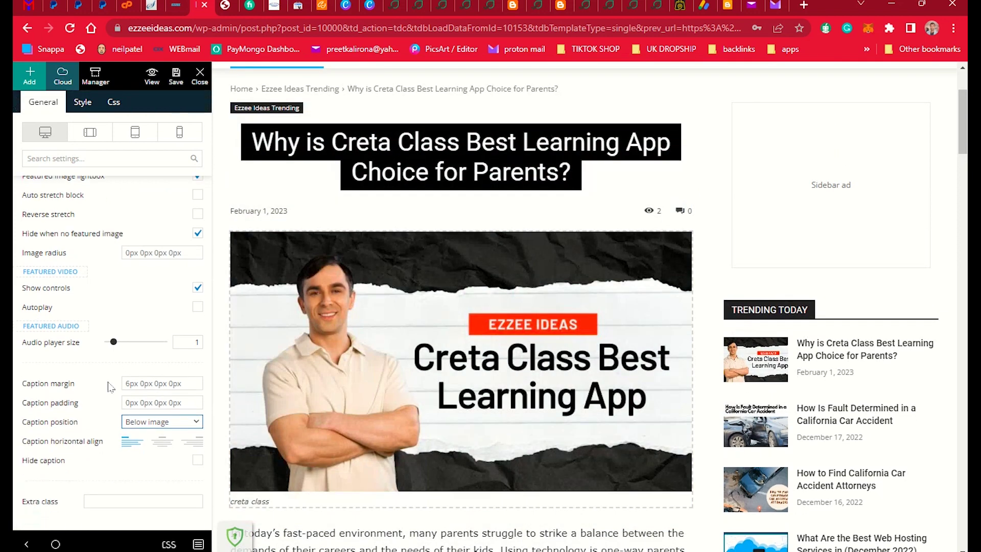
pyautogui.click(162, 441)
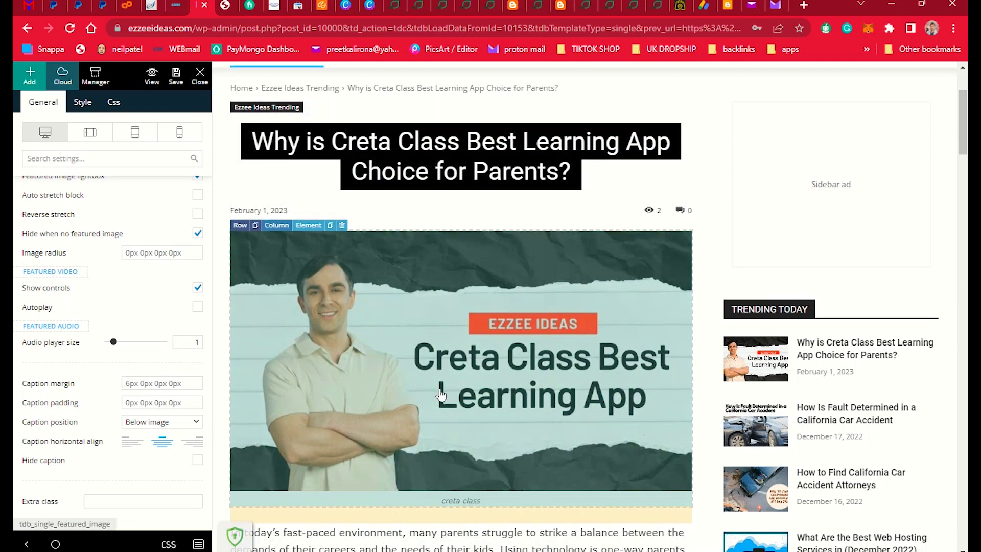
# Save the single post template with the featured image caption changes
pyautogui.scroll(-2, 439, 393)
pyautogui.click(176, 76)
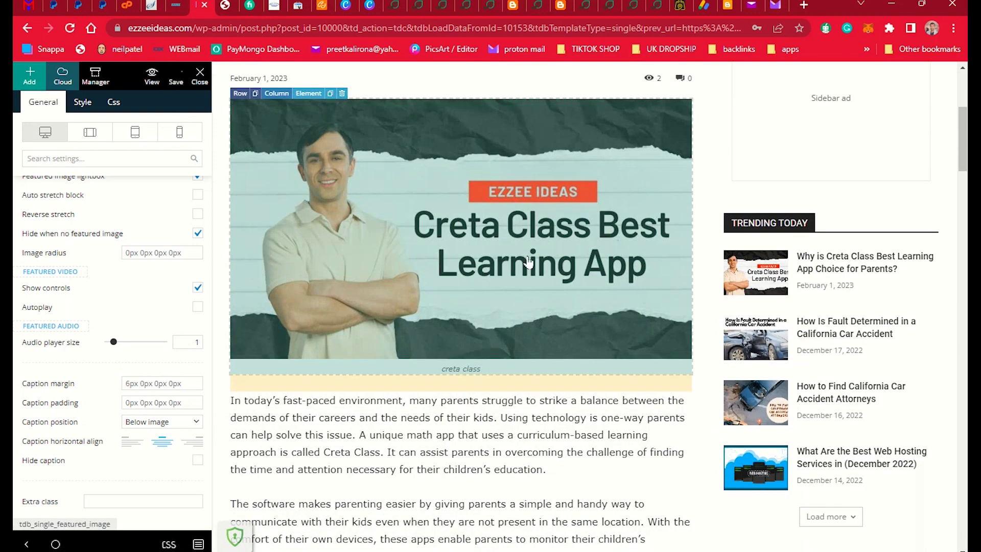
# Set the post limit of the sidebar's Trending Today block to 6
pyautogui.scroll(-3, 528, 262)
pyautogui.scroll(-7, 529, 262)
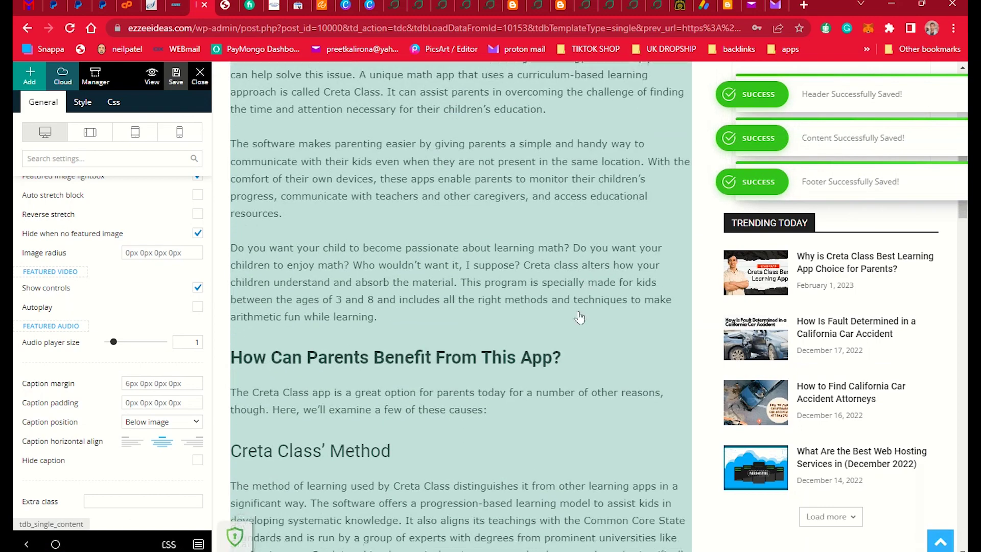
pyautogui.scroll(-11, 578, 327)
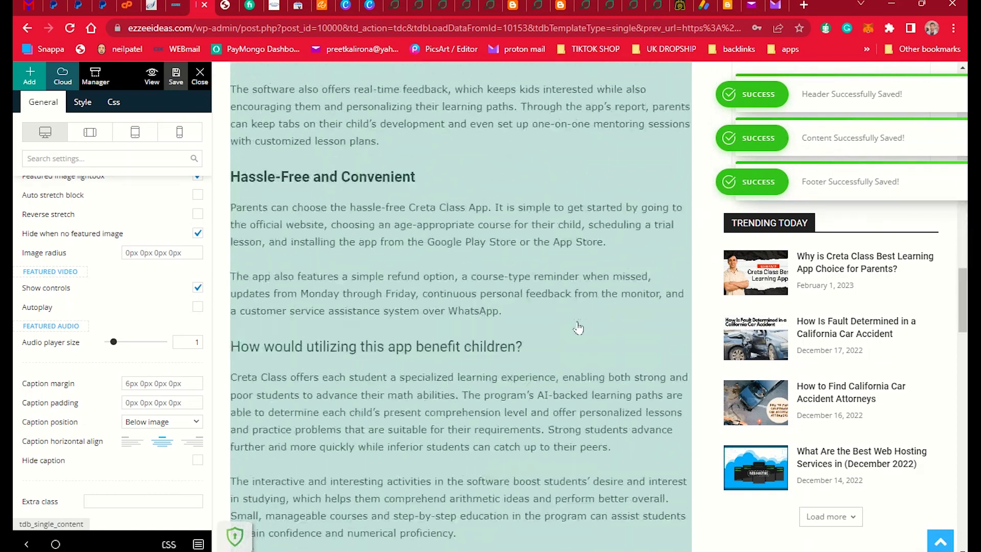
pyautogui.scroll(-1, 578, 327)
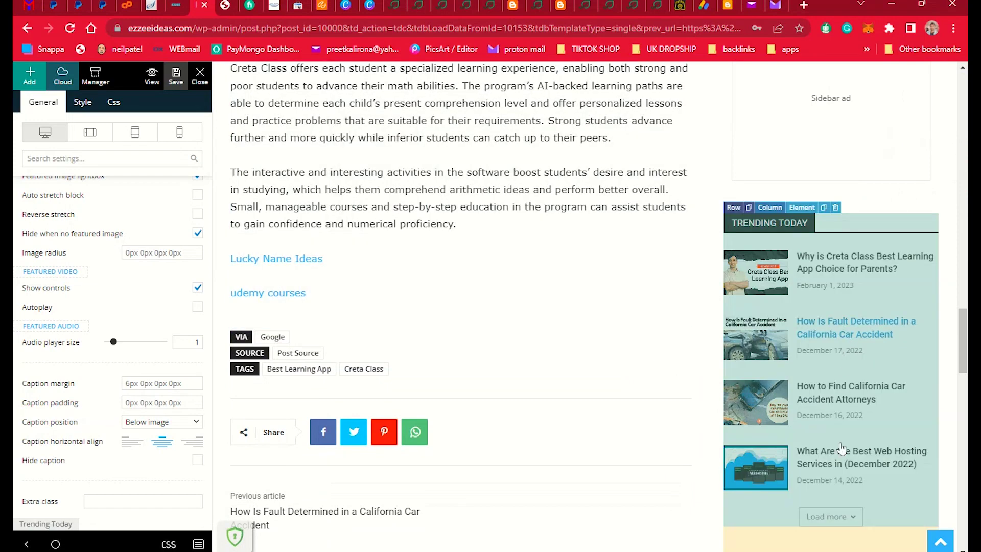
pyautogui.click(845, 487)
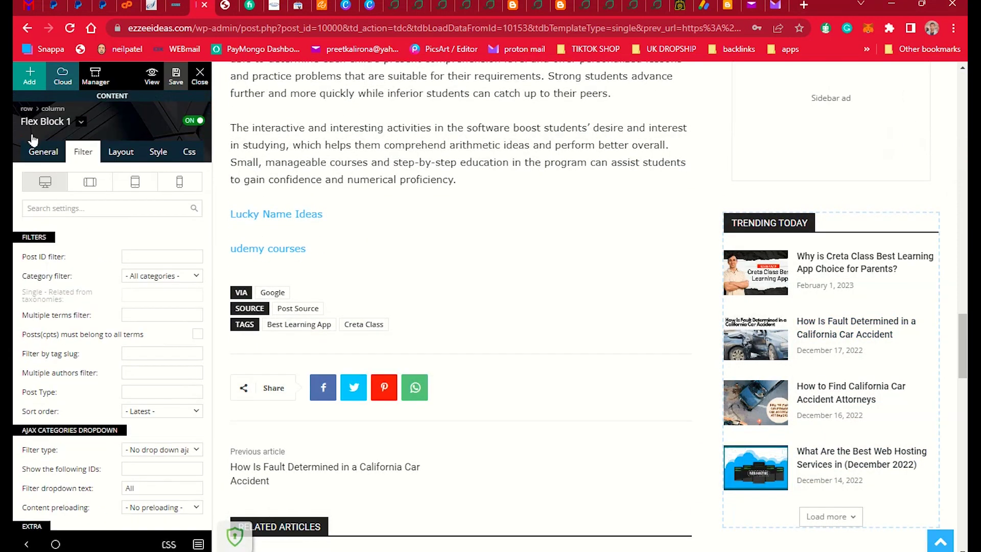
pyautogui.scroll(-3, 109, 384)
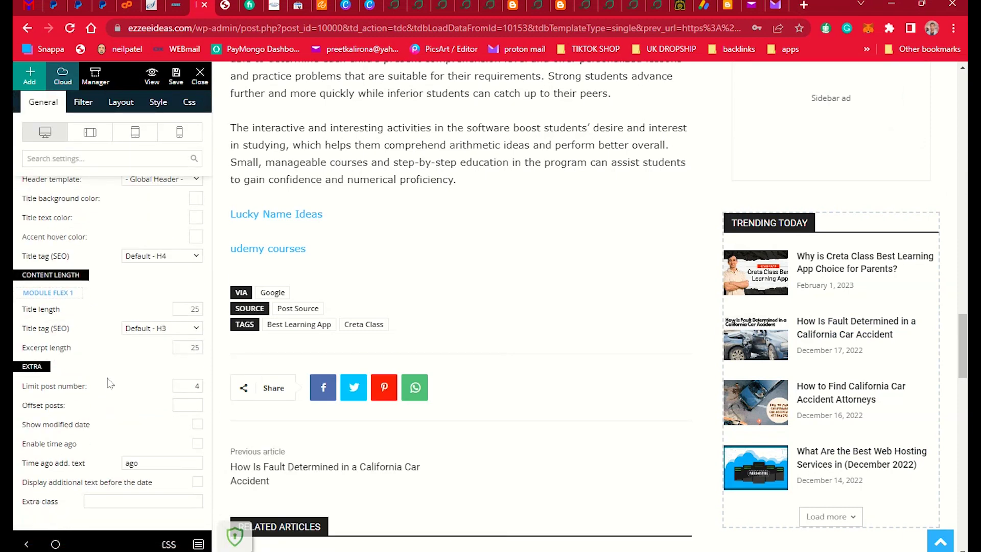
pyautogui.doubleClick(203, 387)
pyautogui.write('6')
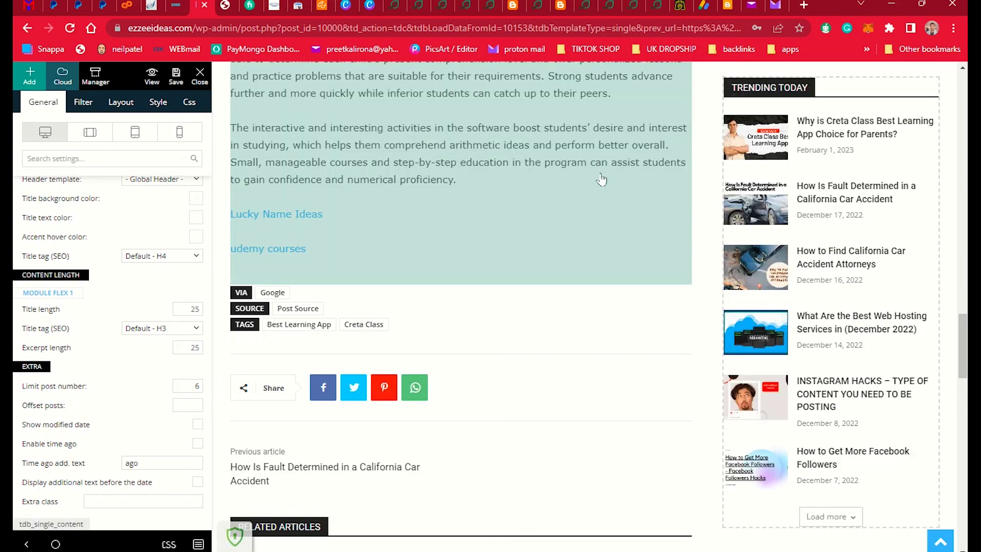
# Increase the Trending Today block's post limit to 10
pyautogui.scroll(9, 623, 317)
pyautogui.scroll(-4, 623, 318)
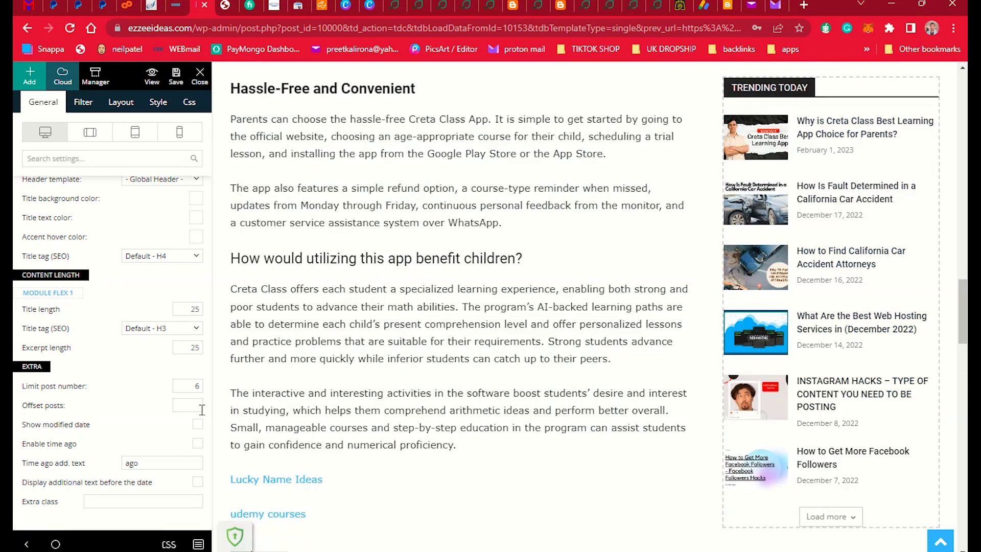
pyautogui.doubleClick(190, 389)
pyautogui.write('10')
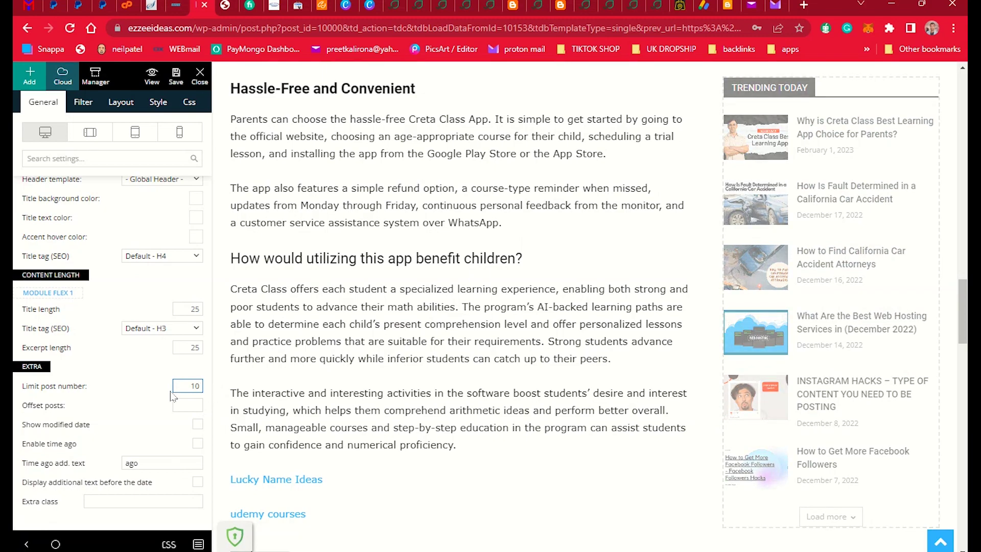
pyautogui.scroll(10, 627, 344)
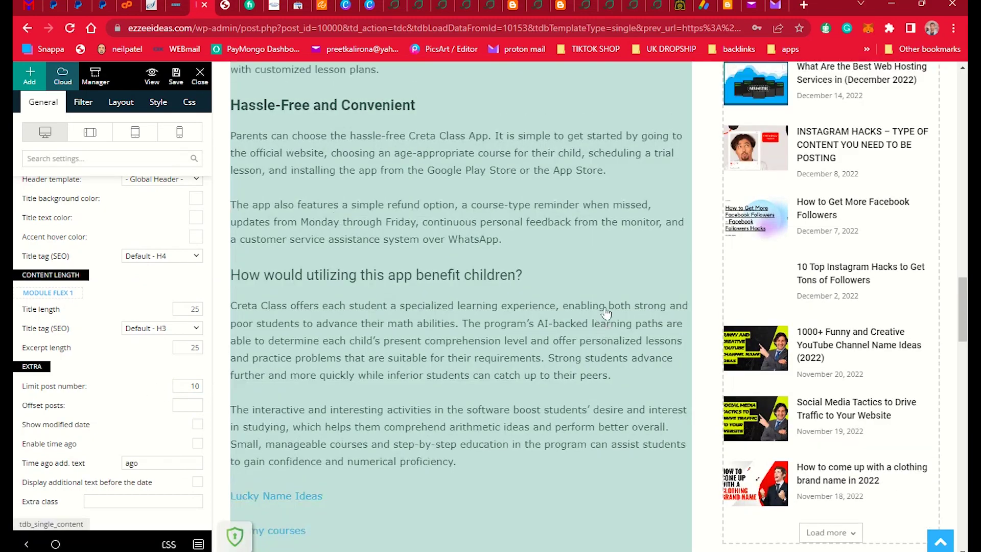
pyautogui.scroll(-20, 626, 343)
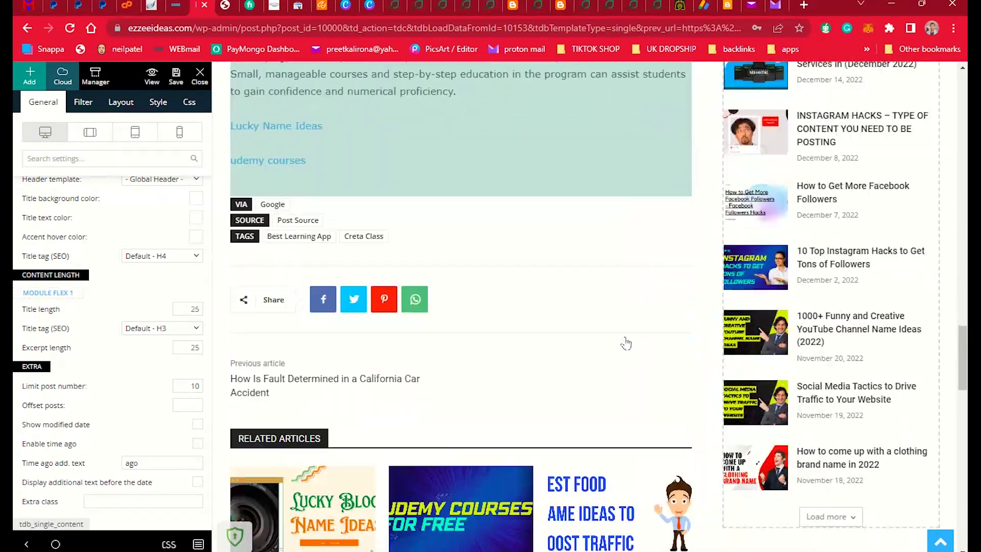
# Move the Tags element above the Source element, below the post content
pyautogui.scroll(9, 640, 352)
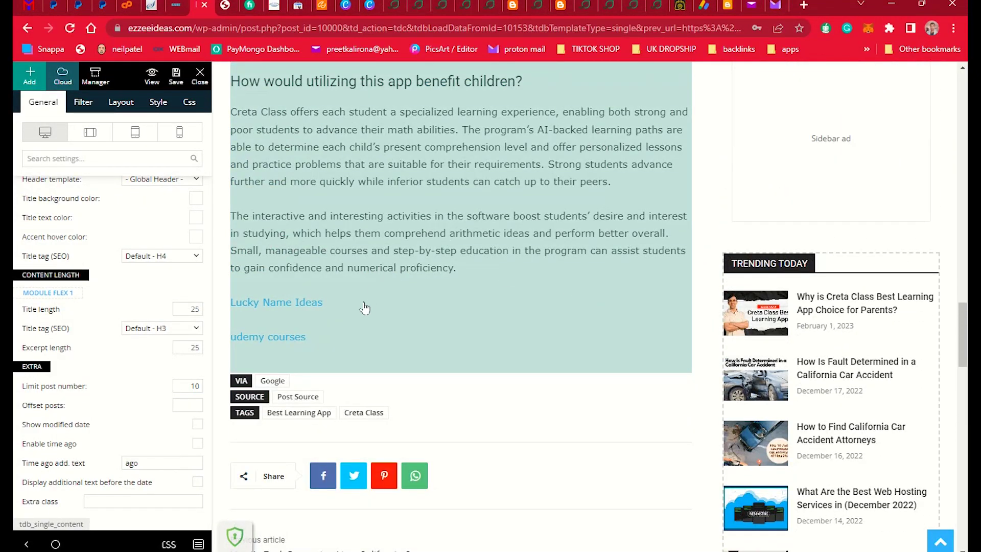
pyautogui.scroll(-2, 365, 307)
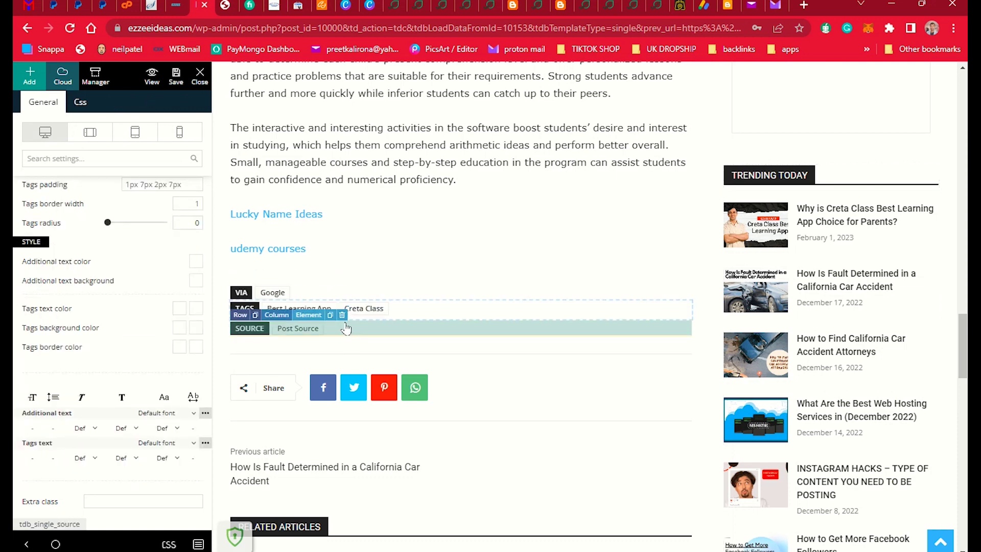
# Set the post's share buttons to the rounded colored style with network names and save the template
pyautogui.scroll(-2, 394, 285)
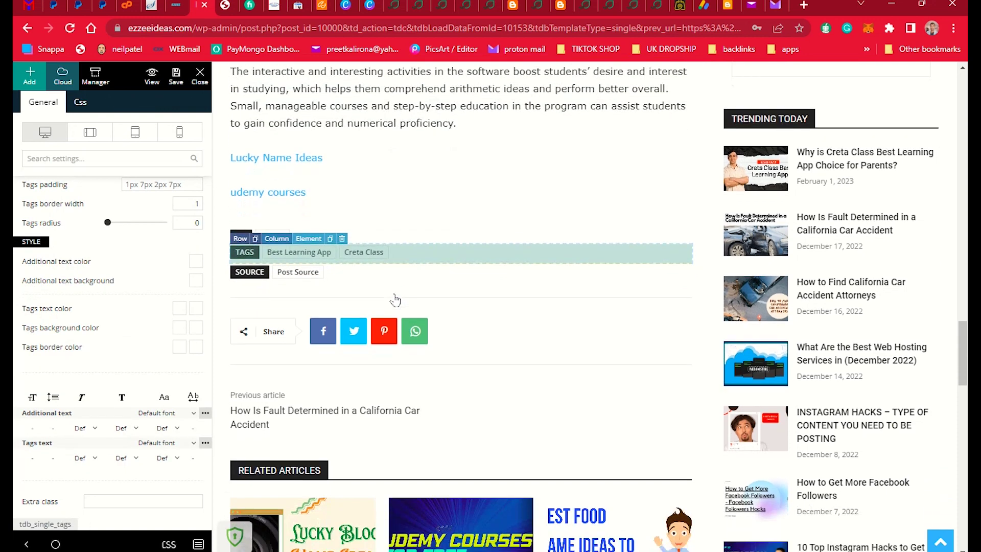
pyautogui.click(508, 327)
pyautogui.click(495, 311)
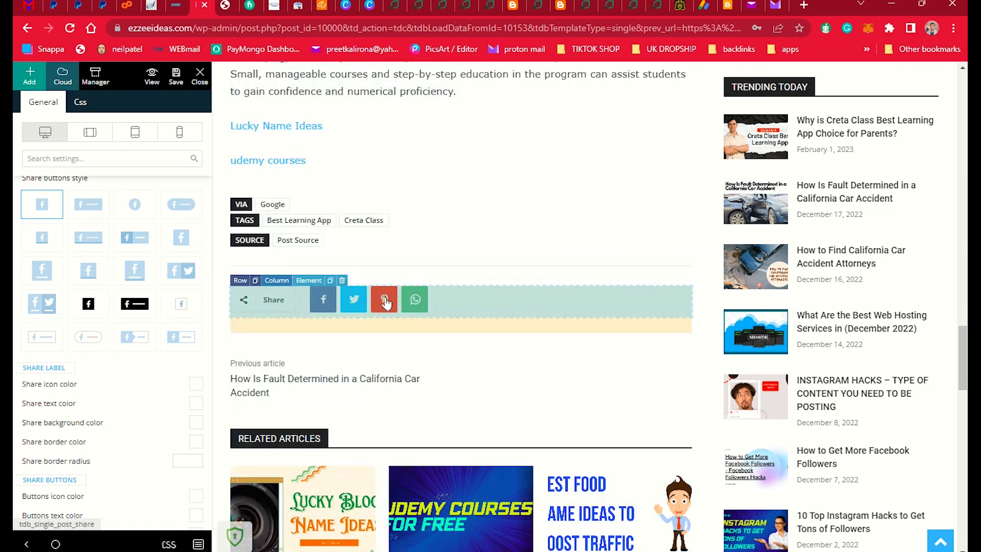
pyautogui.click(100, 210)
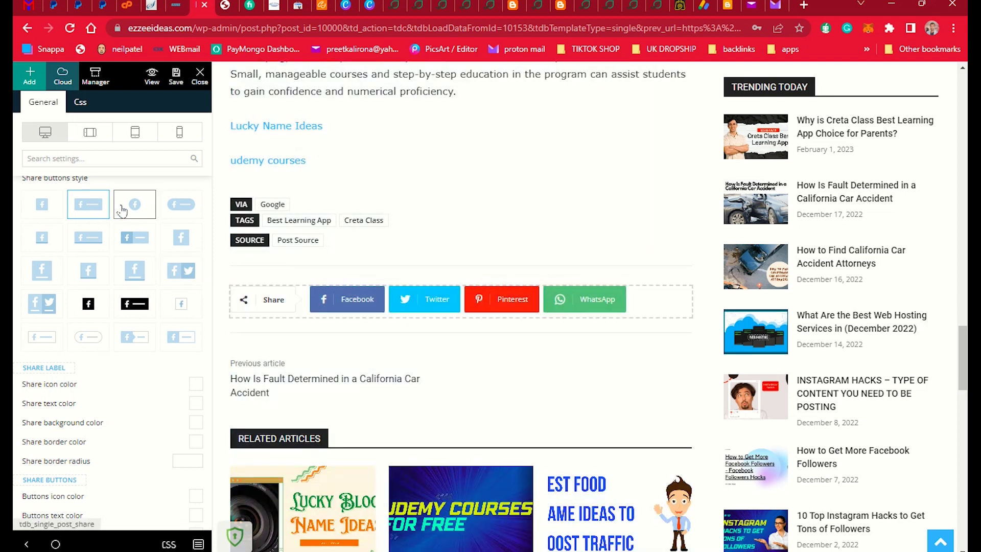
pyautogui.click(137, 210)
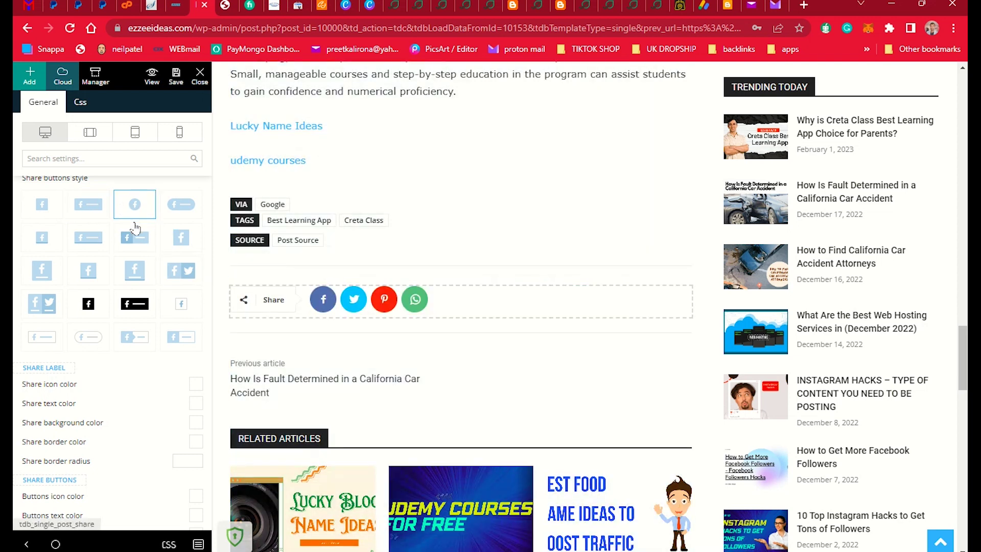
pyautogui.click(181, 205)
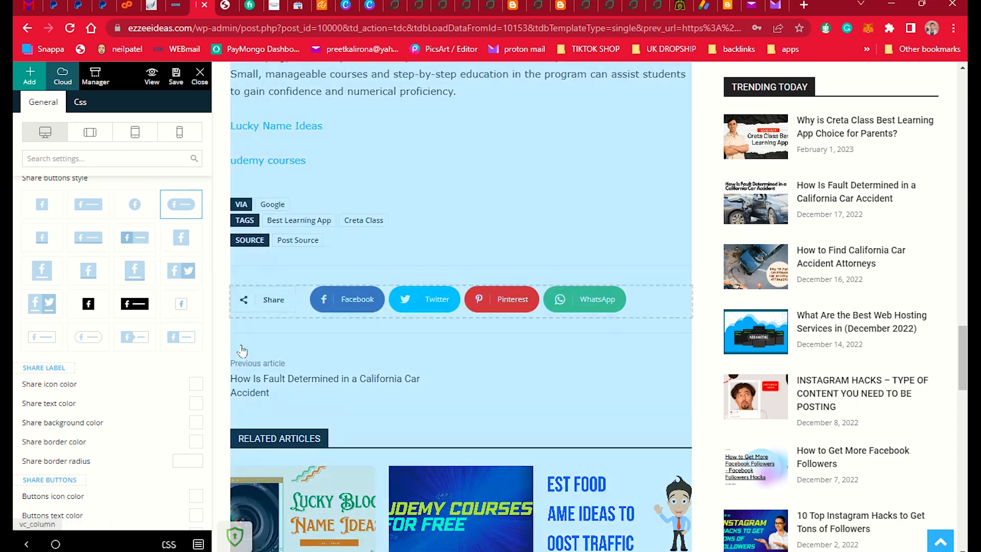
pyautogui.scroll(-4, 179, 450)
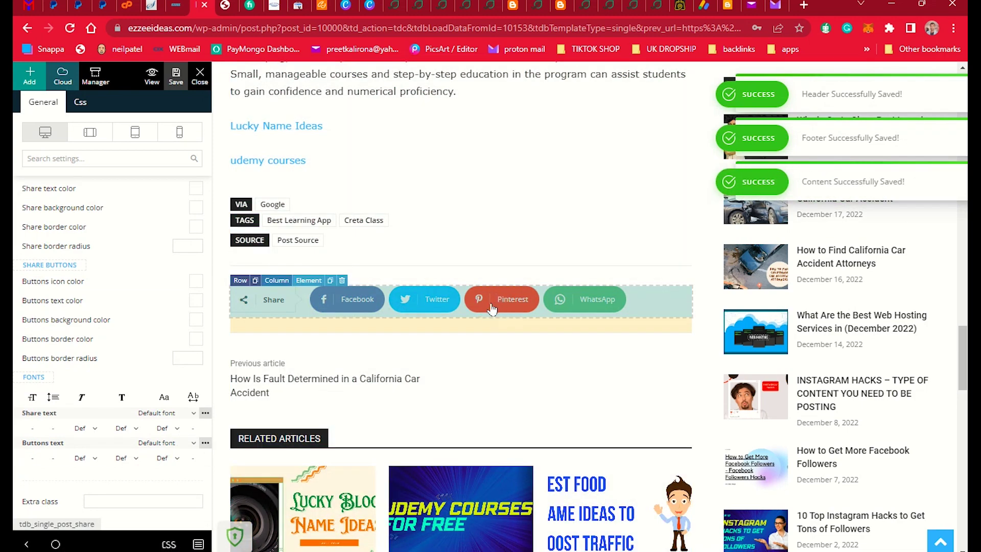
# Examine the settings of the previous article, Related Articles and comments elements below the share buttons
pyautogui.scroll(-3, 492, 308)
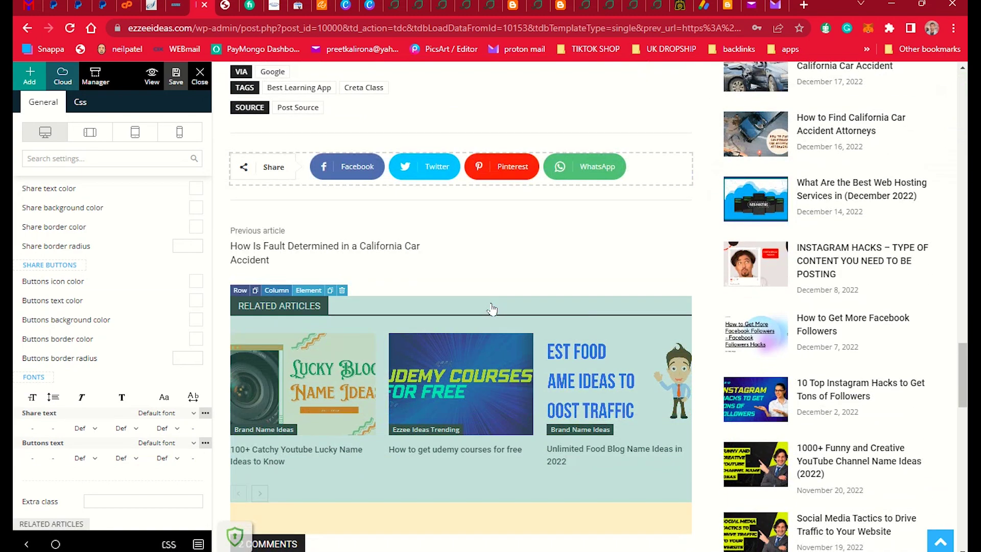
pyautogui.scroll(1, 492, 308)
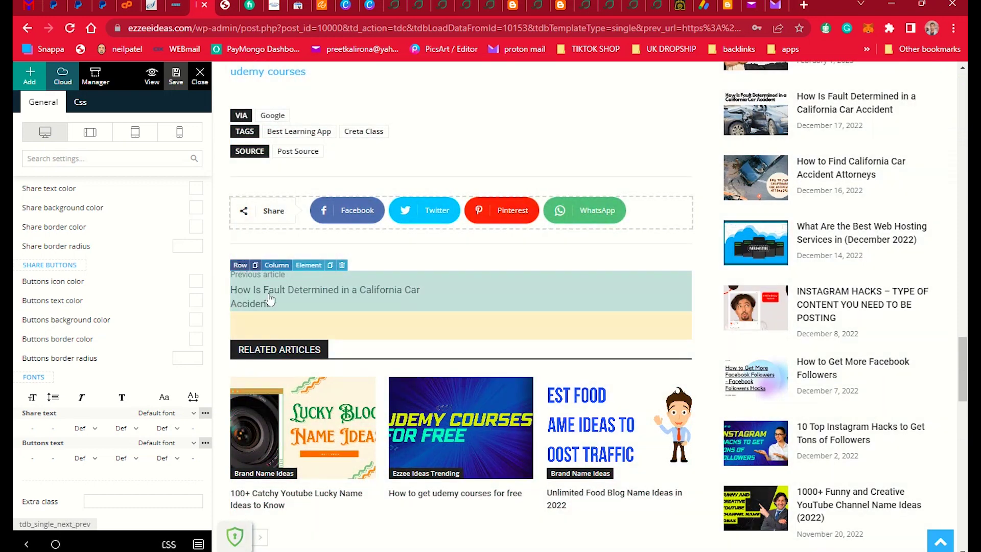
pyautogui.click(285, 300)
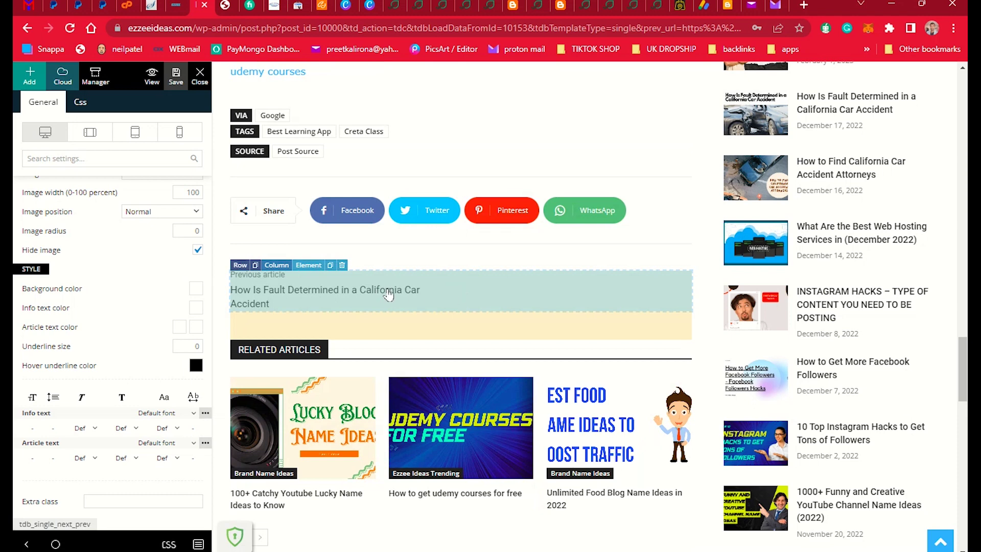
pyautogui.scroll(2, 164, 317)
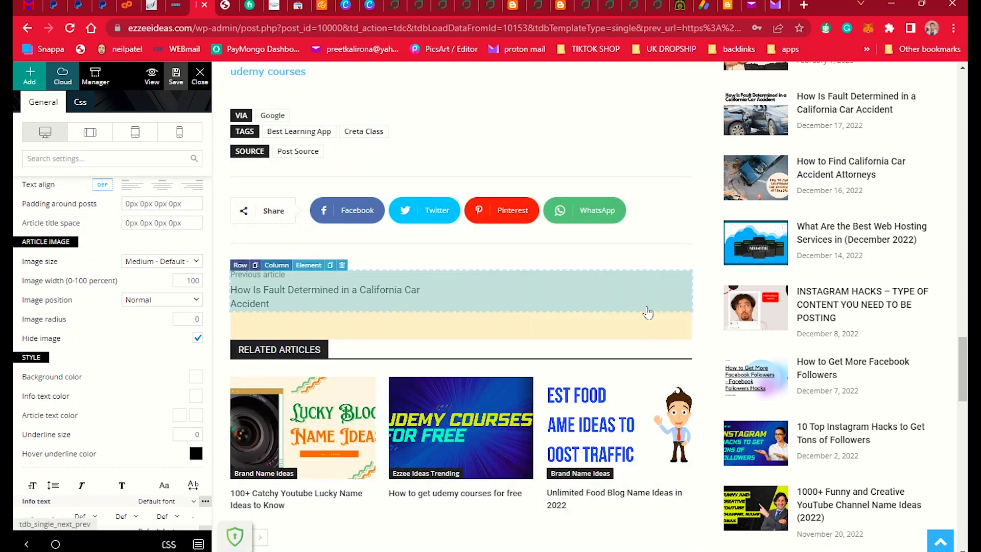
pyautogui.scroll(-2, 635, 316)
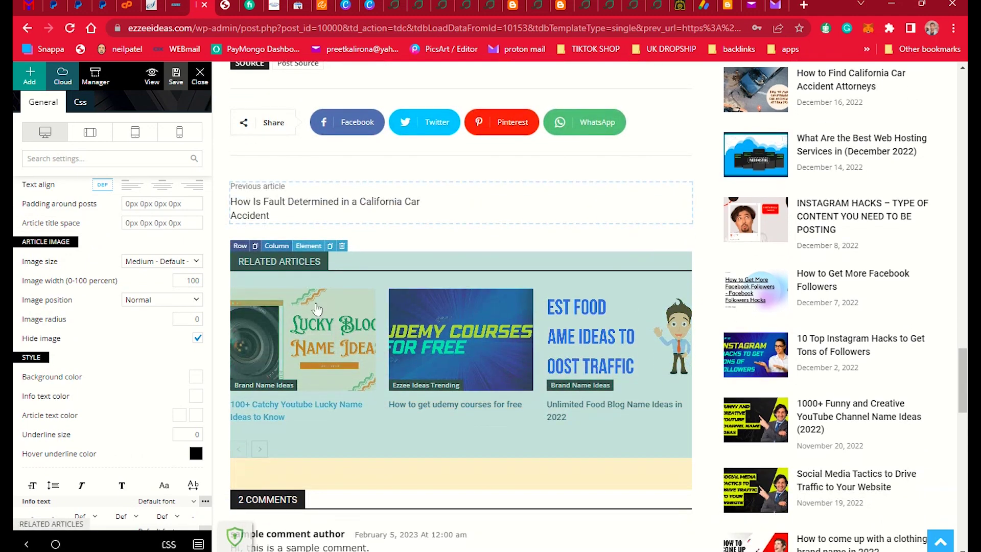
pyautogui.click(379, 280)
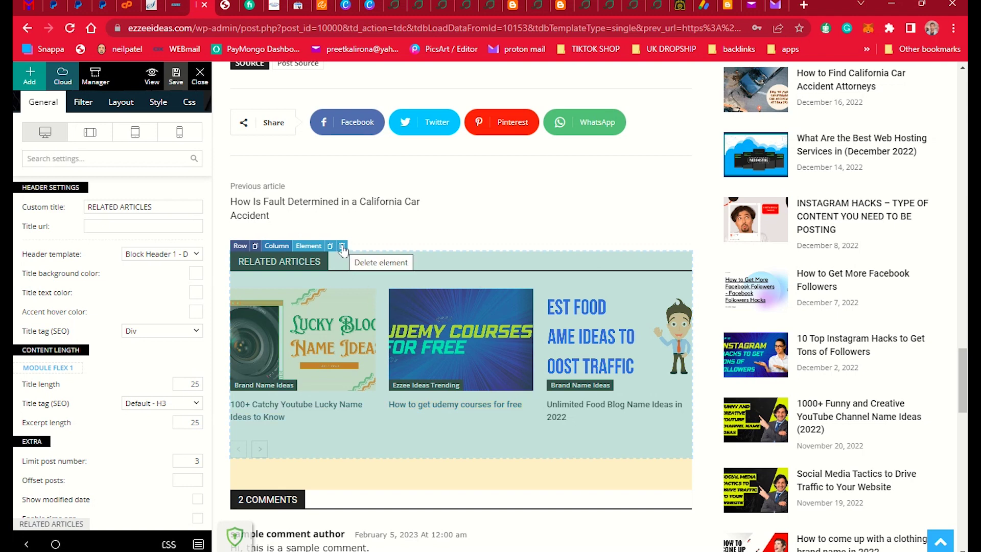
pyautogui.scroll(-5, 342, 249)
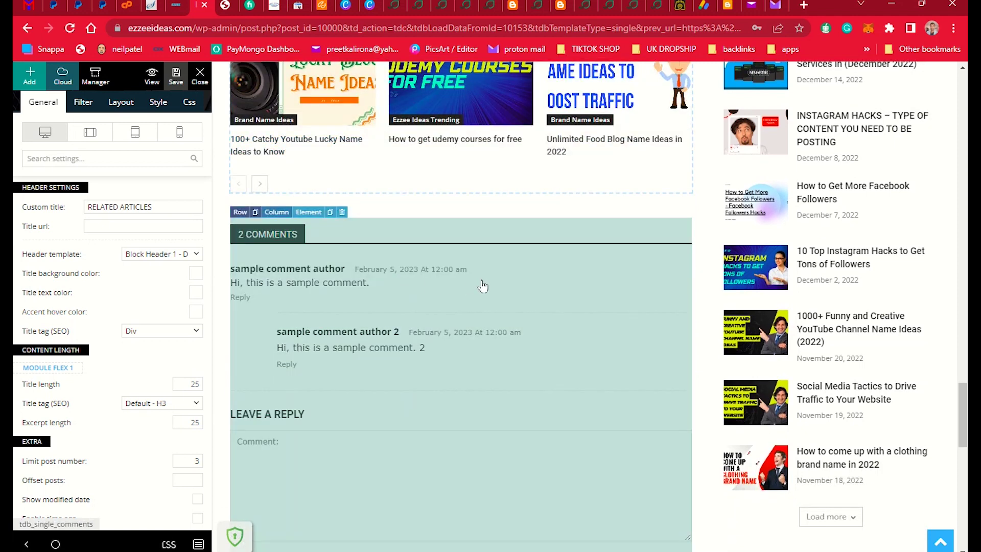
pyautogui.click(483, 286)
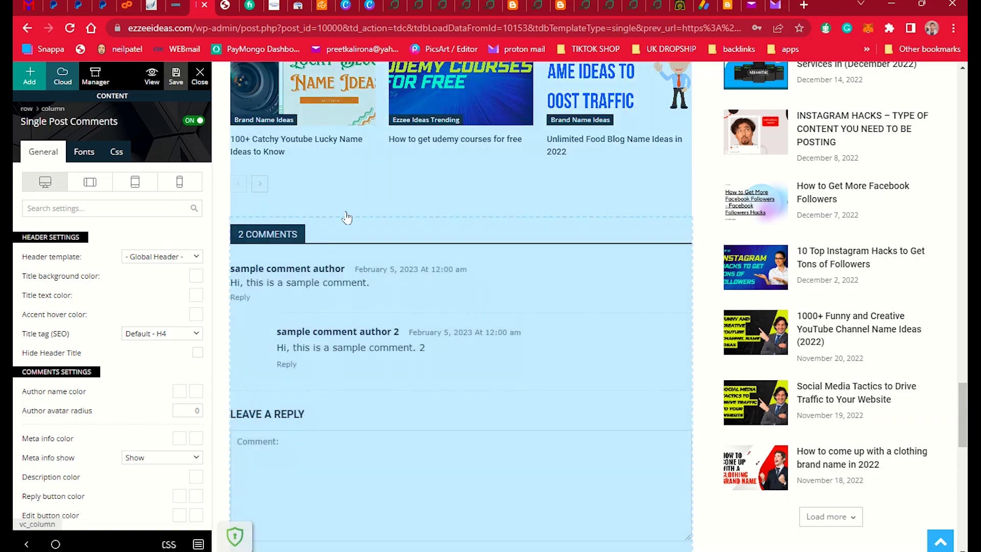
pyautogui.scroll(-5, 444, 343)
pyautogui.scroll(-2, 495, 281)
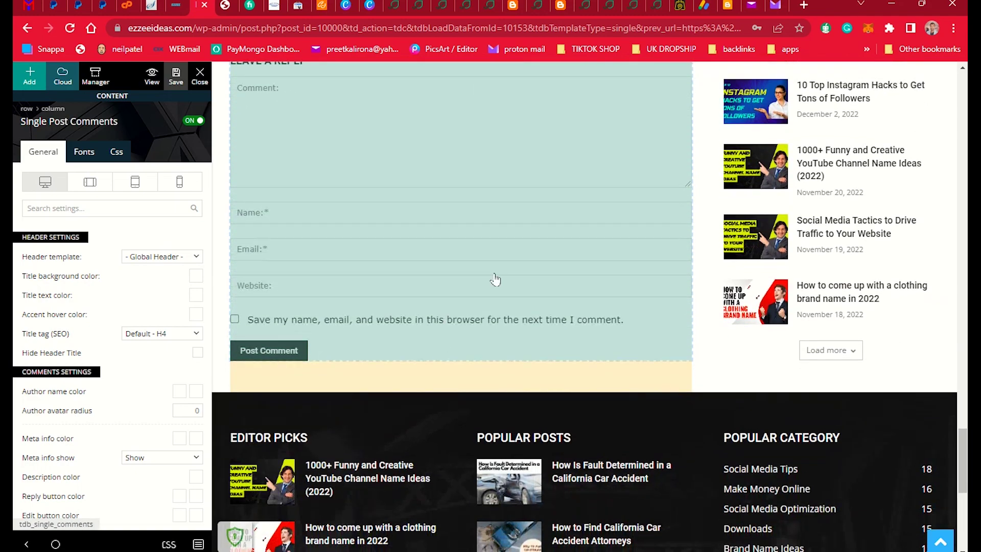
# Add a Single Post Subtitle element between the post title and the date
pyautogui.scroll(20, 496, 278)
pyautogui.scroll(20, 496, 279)
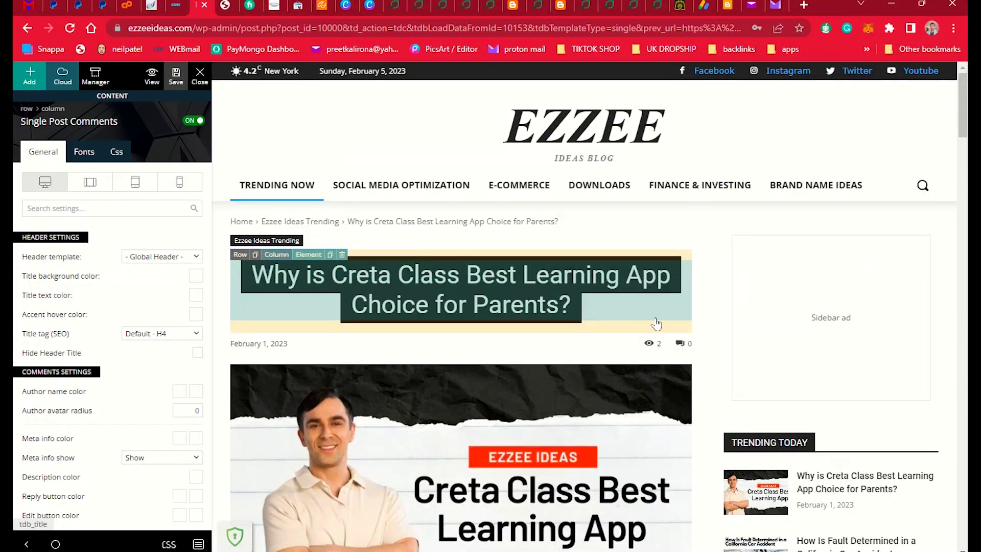
pyautogui.scroll(-2, 700, 332)
pyautogui.scroll(2, 700, 333)
pyautogui.click(29, 85)
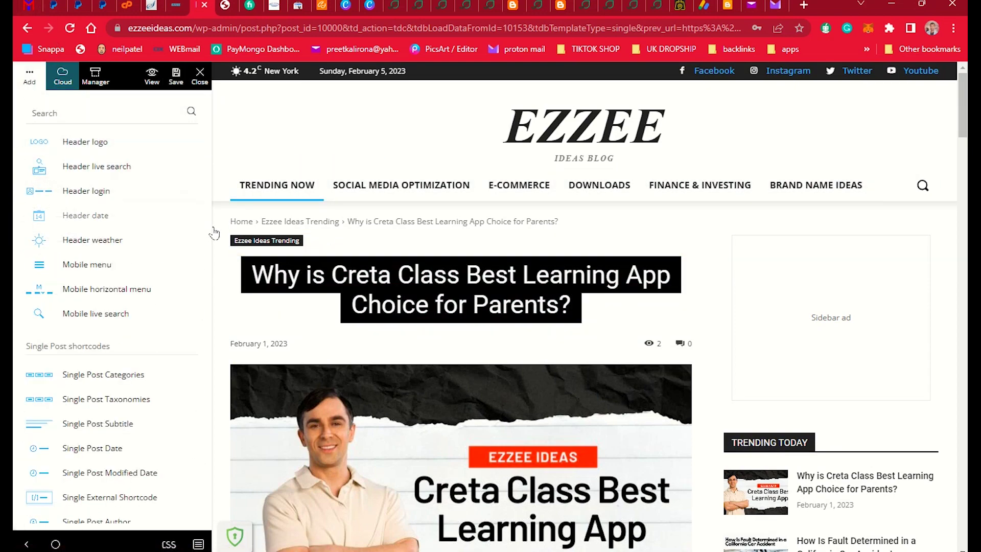
pyautogui.scroll(-1, 355, 313)
pyautogui.scroll(-2, 125, 278)
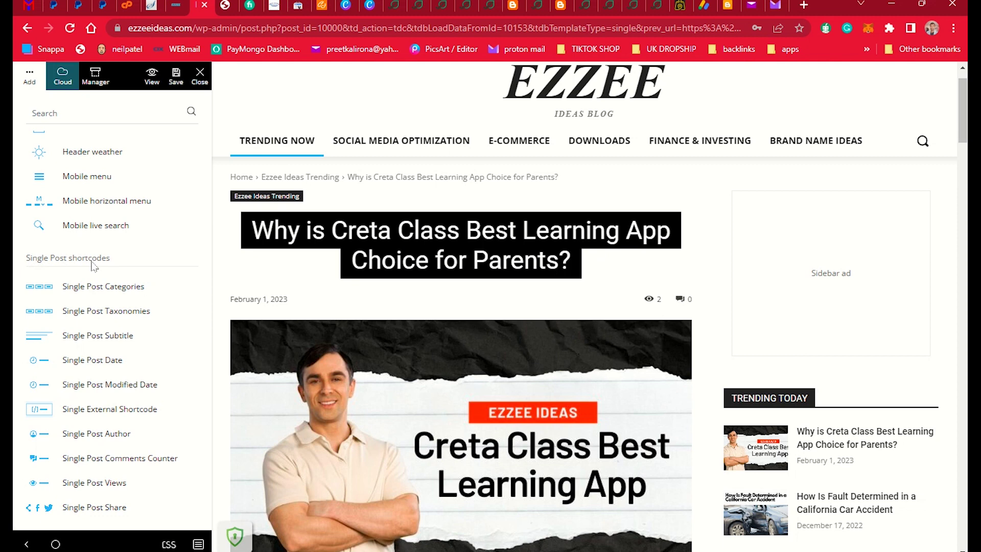
pyautogui.scroll(-1, 93, 266)
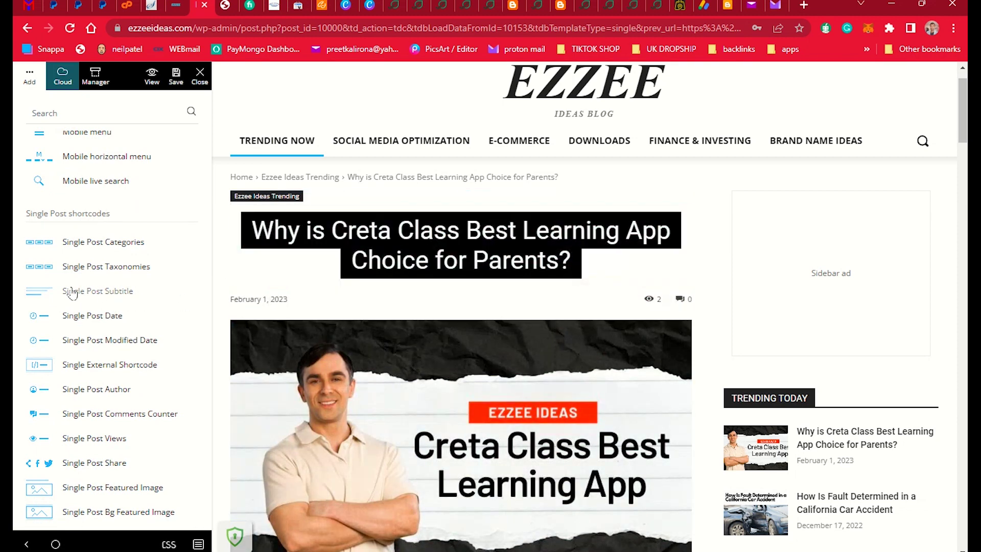
pyautogui.moveTo(72, 293); pyautogui.dragTo(362, 256)
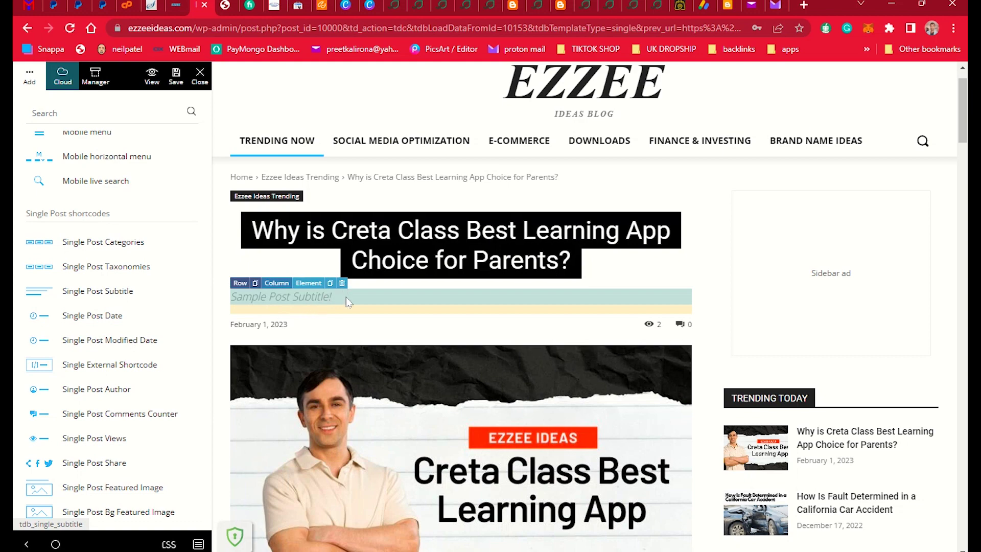
# Delete the Single Post Subtitle element below the post title
pyautogui.click(342, 283)
pyautogui.click(445, 348)
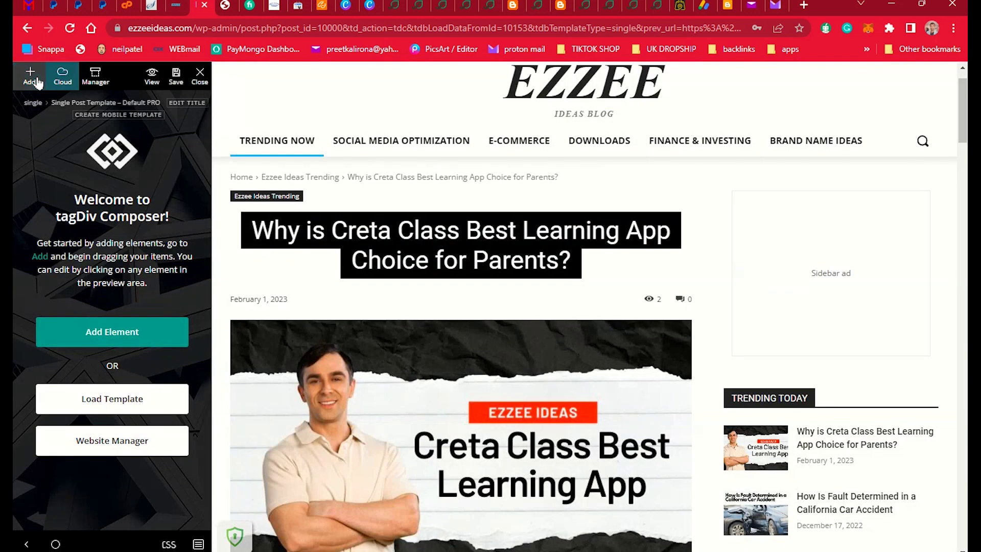
# Add a second Single Post Featured Image element between the existing featured image and the post content
pyautogui.click(37, 82)
pyautogui.scroll(-15, 101, 387)
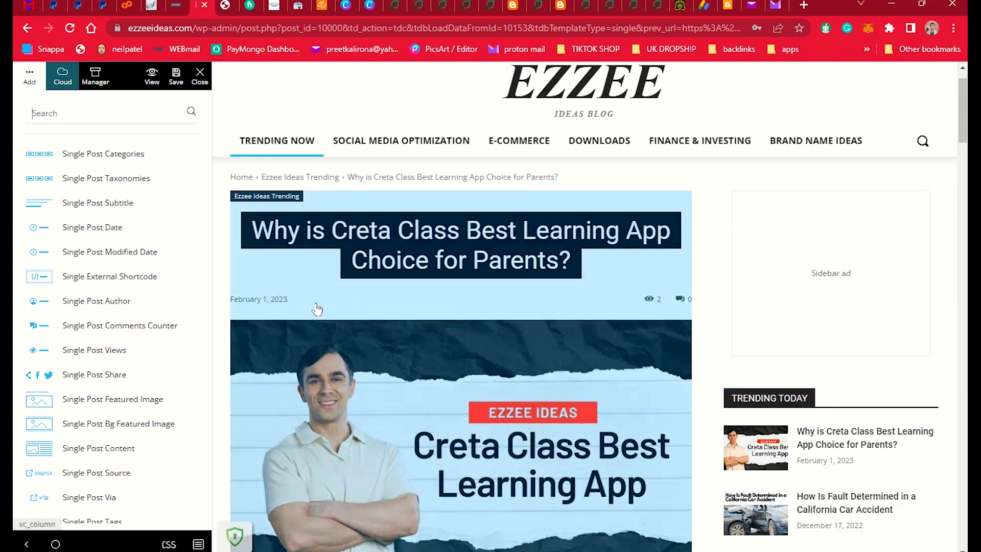
pyautogui.scroll(1, 154, 358)
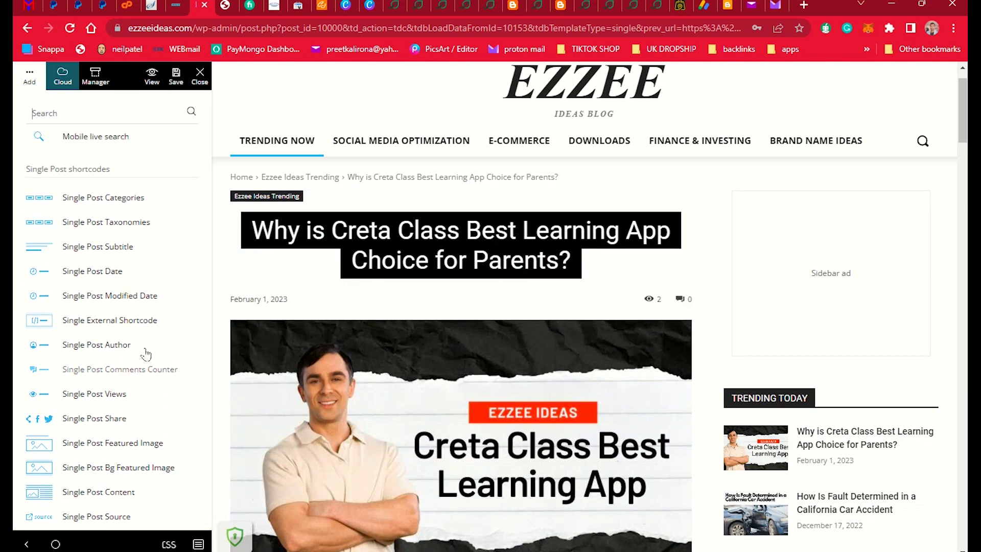
pyautogui.moveTo(141, 277); pyautogui.dragTo(276, 311)
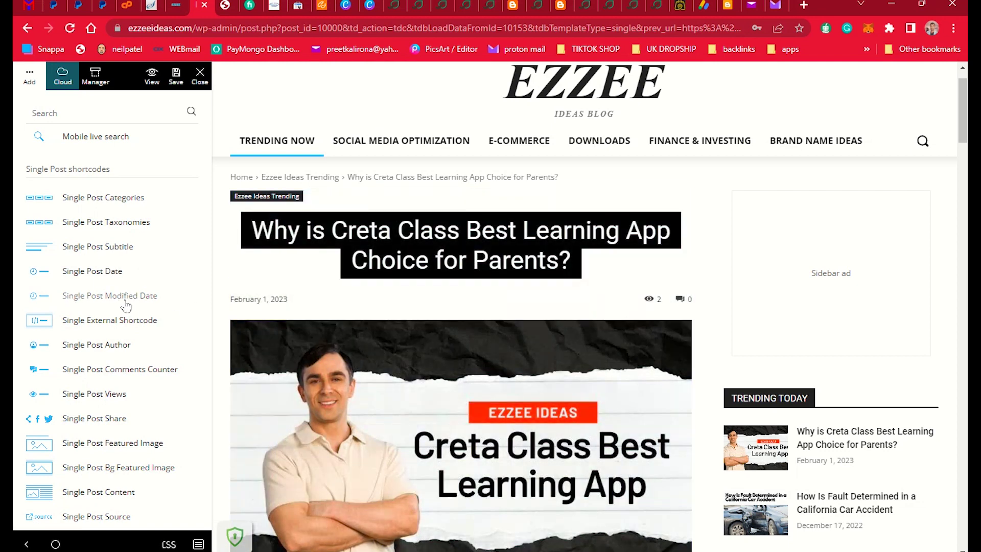
pyautogui.scroll(-2, 181, 278)
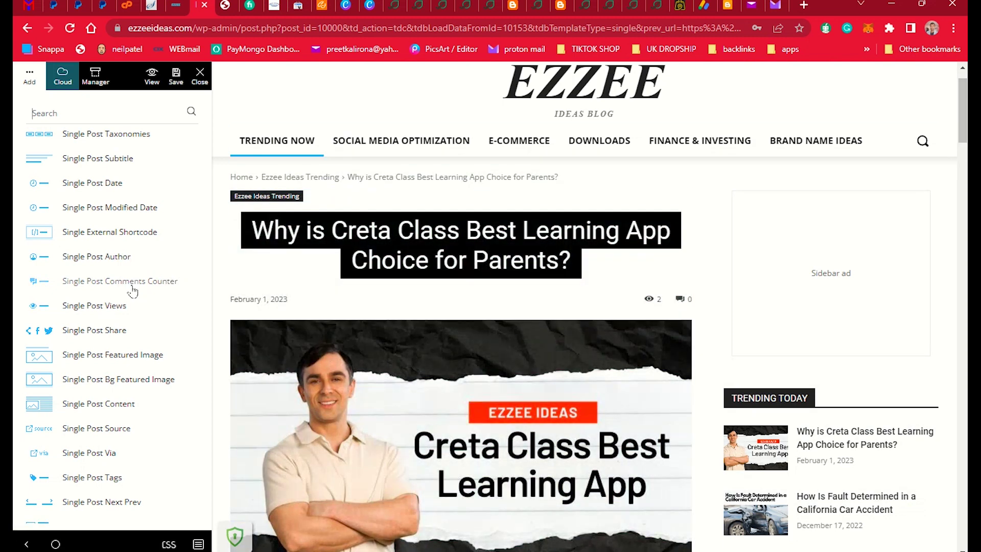
pyautogui.scroll(-3, 132, 290)
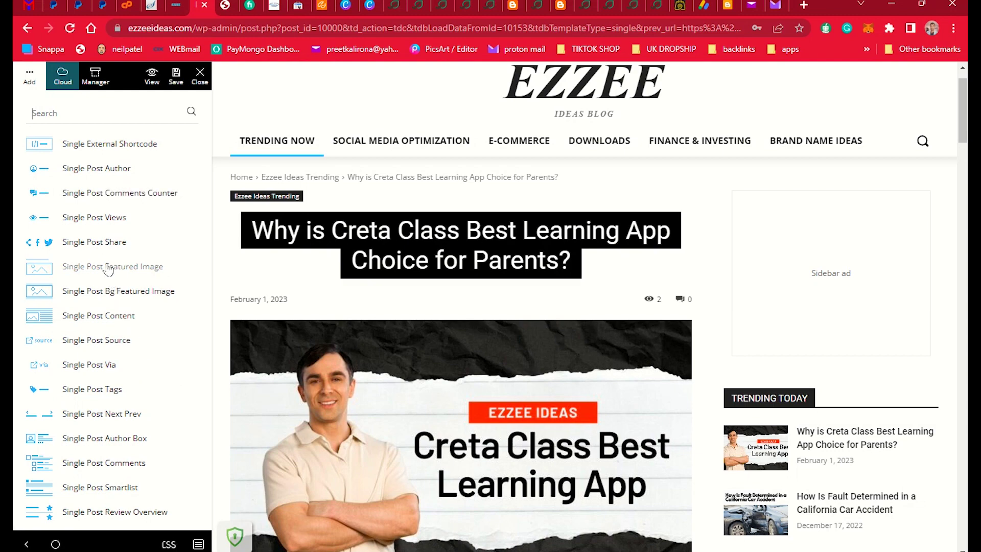
pyautogui.moveTo(108, 270); pyautogui.dragTo(497, 355)
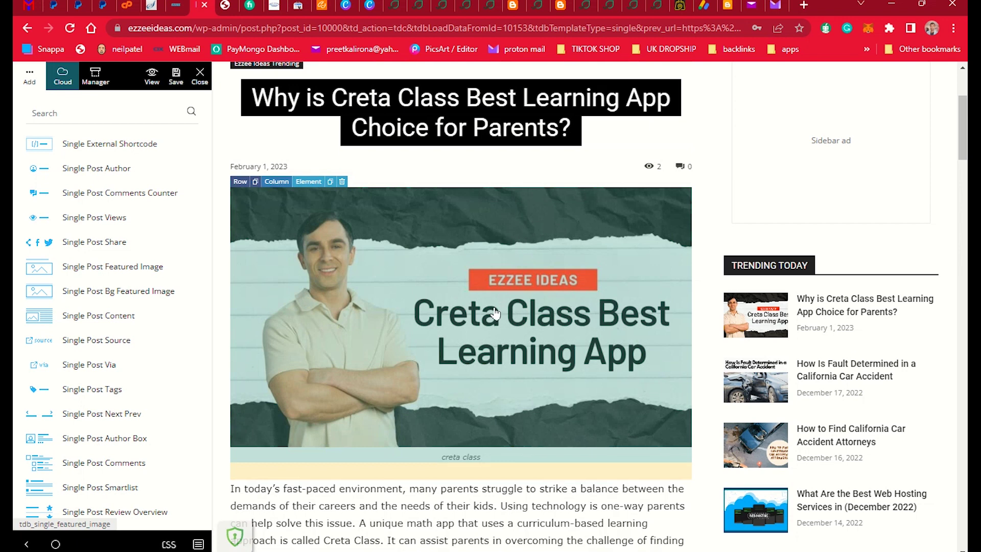
pyautogui.scroll(1, 495, 312)
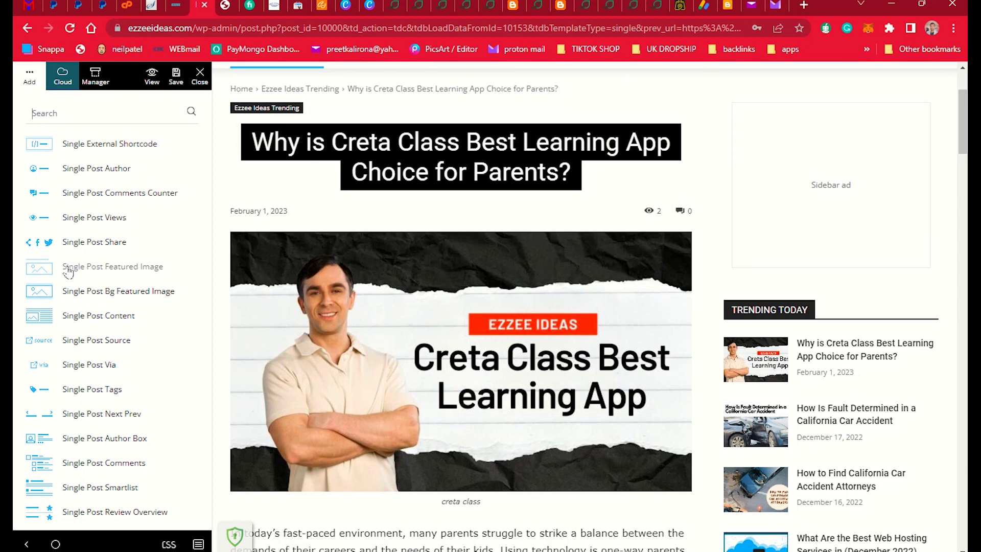
pyautogui.moveTo(69, 272); pyautogui.dragTo(494, 480)
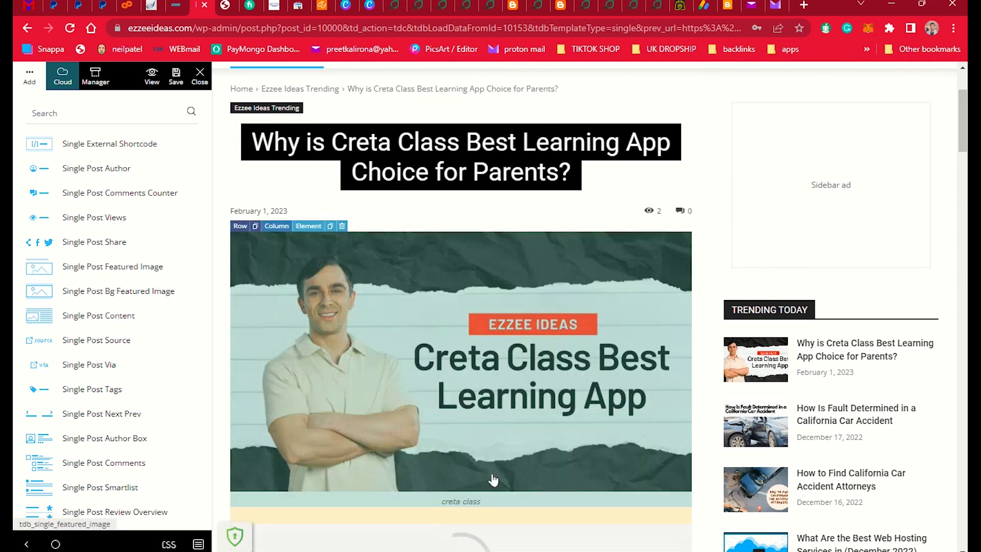
pyautogui.scroll(-4, 493, 480)
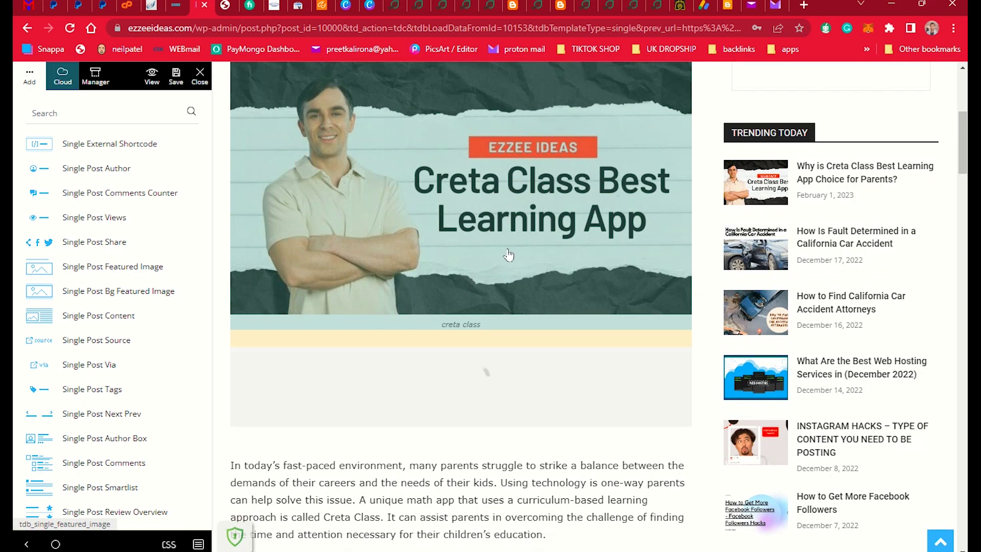
pyautogui.scroll(-2, 508, 254)
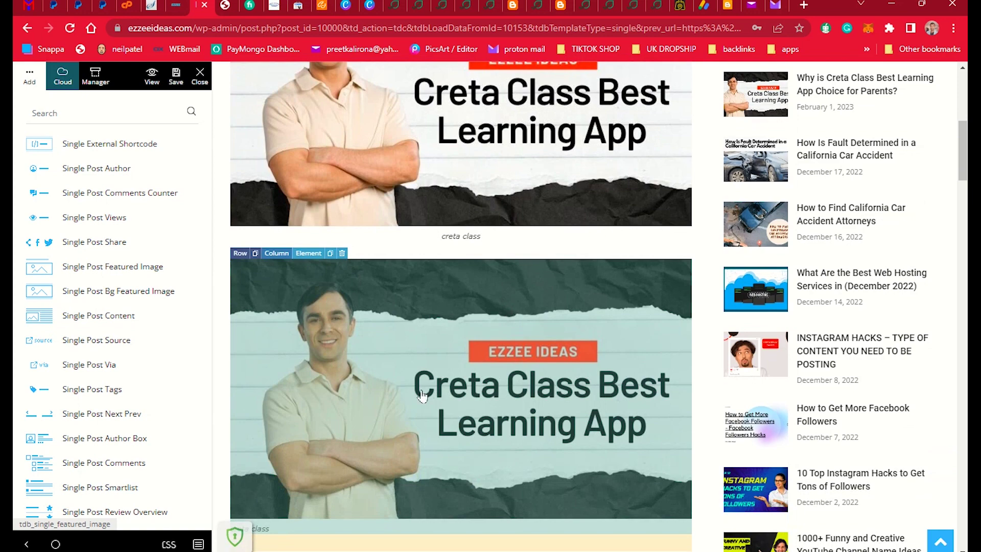
# Delete the duplicate Single Post Featured Image element above the post content
pyautogui.click(342, 253)
pyautogui.click(439, 349)
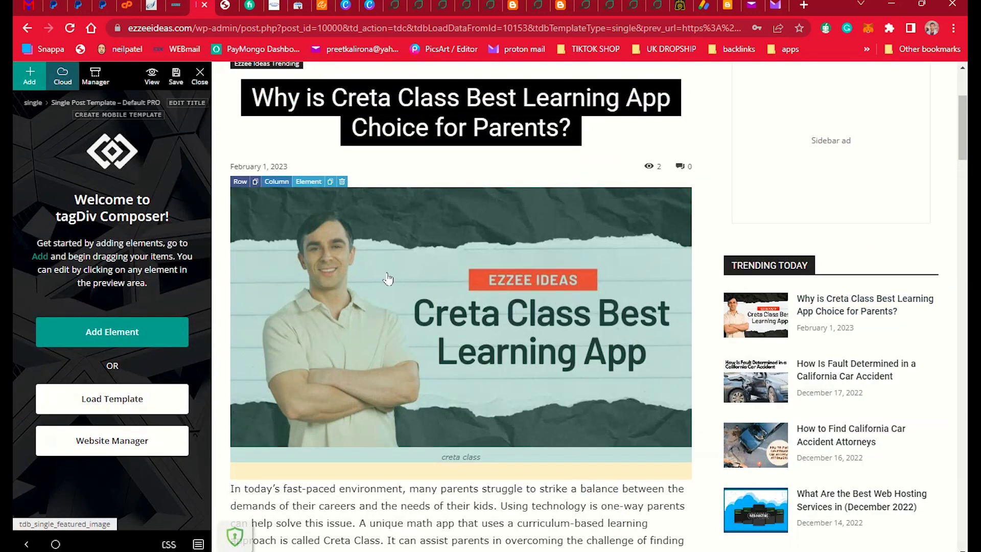
# Compare the available Single Post elements with those already placed on the post, from the title down to the share buttons and previous article link
pyautogui.click(29, 76)
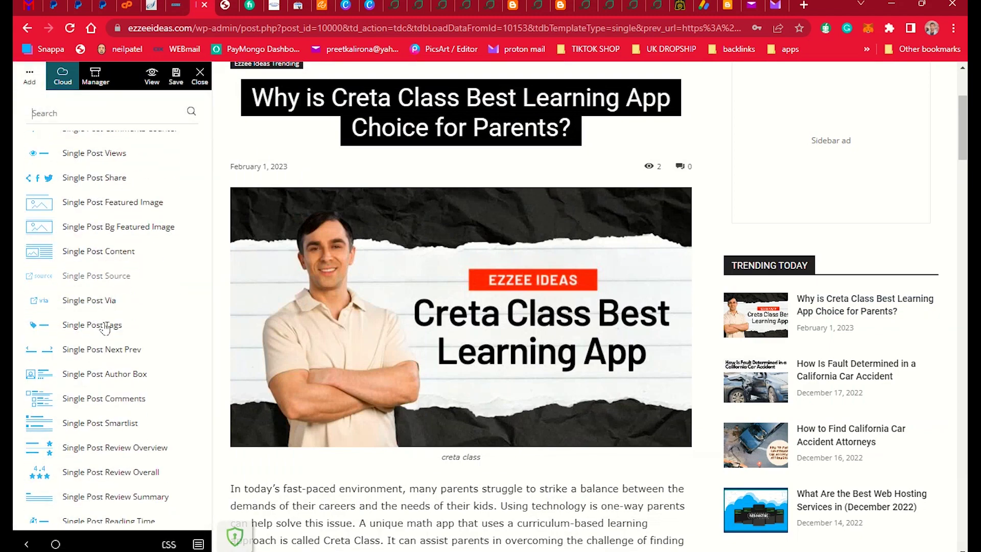
pyautogui.scroll(1, 128, 358)
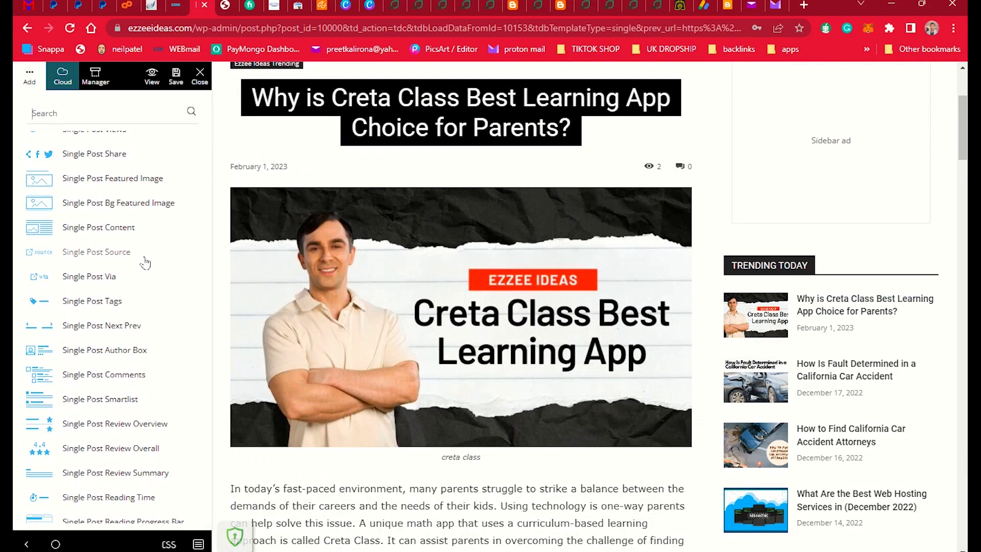
pyautogui.scroll(-15, 355, 365)
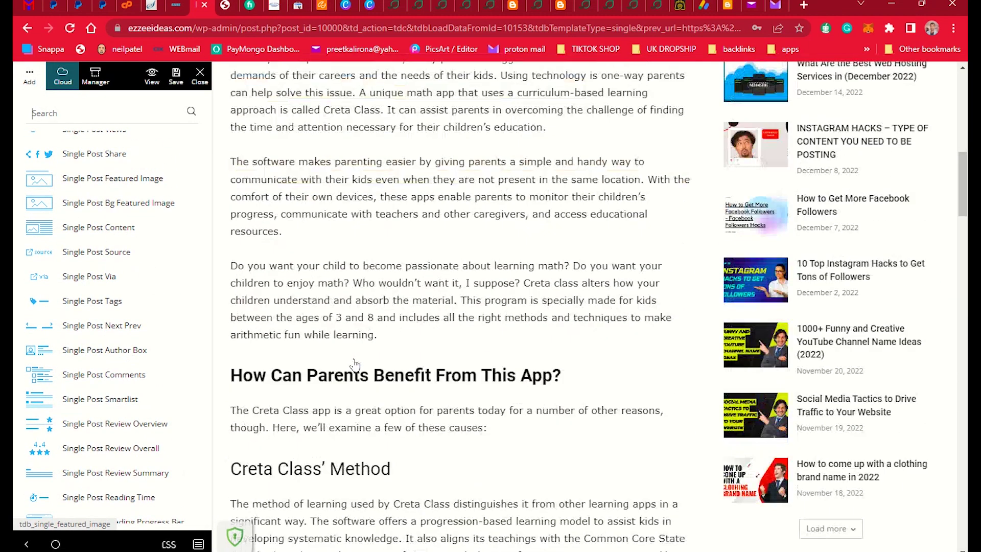
pyautogui.scroll(-9, 354, 365)
pyautogui.scroll(5, 354, 365)
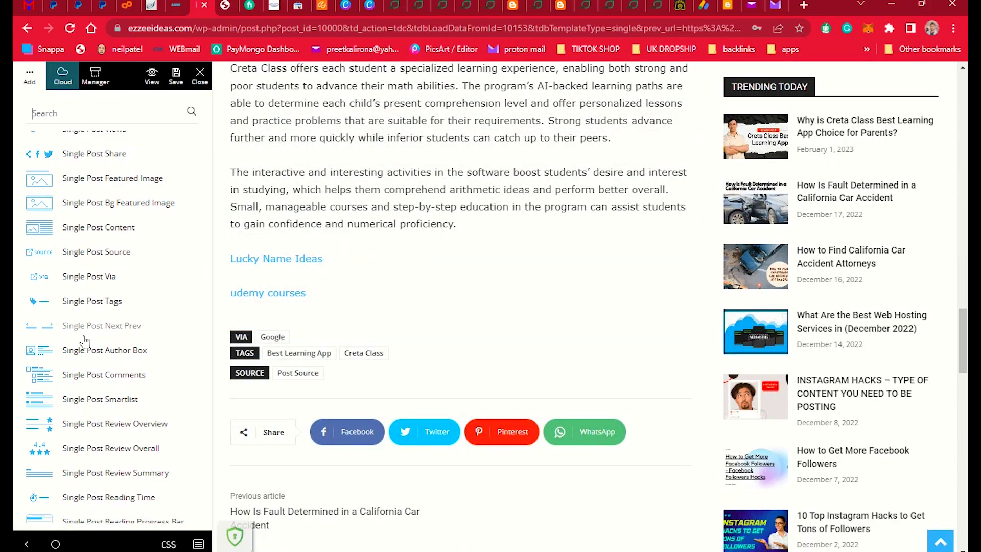
pyautogui.scroll(-4, 508, 366)
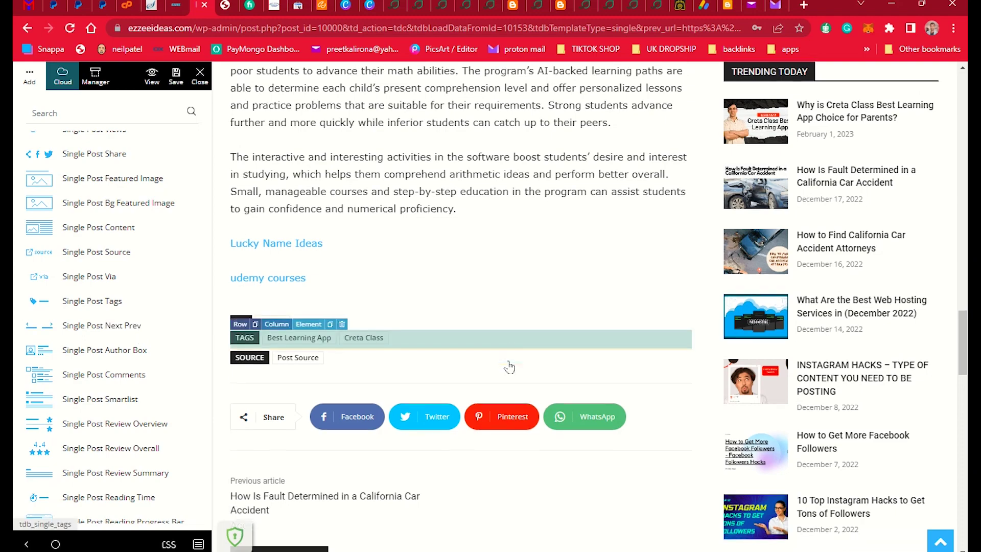
pyautogui.scroll(12, 510, 366)
pyautogui.scroll(15, 509, 366)
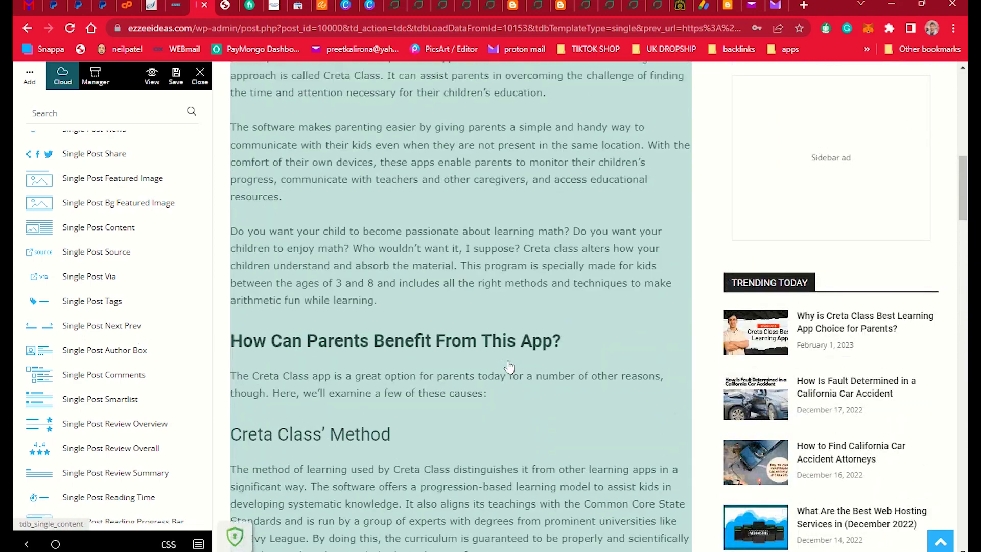
pyautogui.scroll(-3, 509, 366)
pyautogui.scroll(-2, 509, 366)
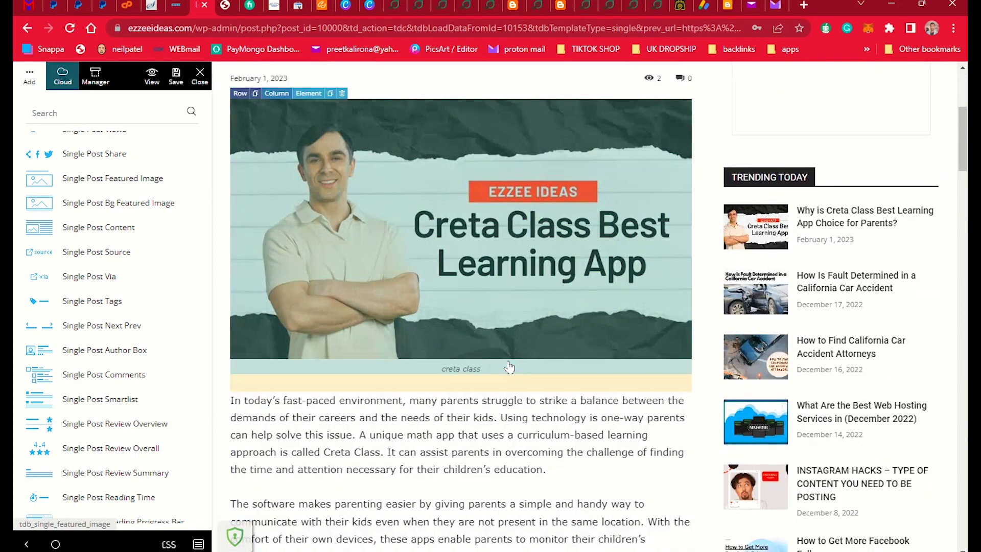
pyautogui.scroll(4, 534, 245)
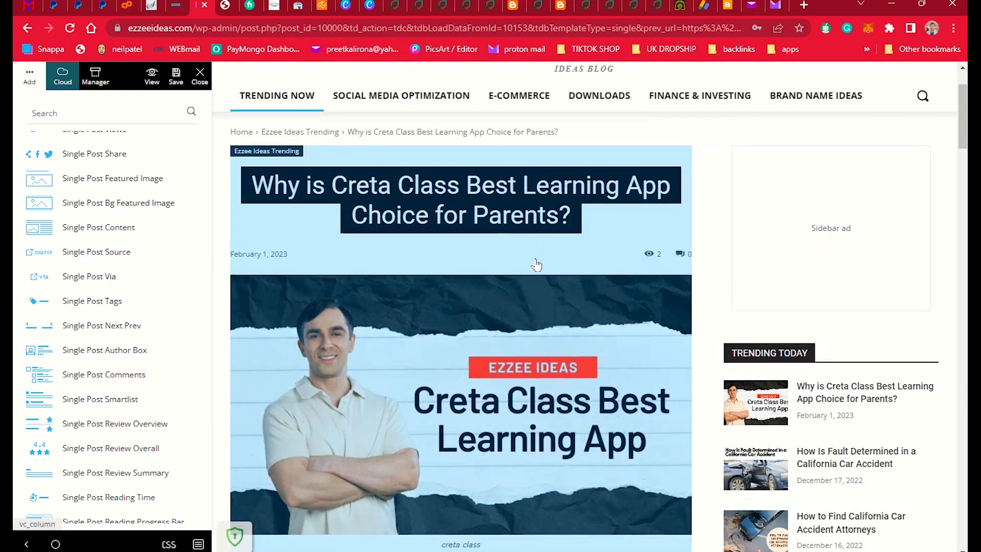
pyautogui.scroll(-18, 533, 244)
pyautogui.scroll(-5, 534, 267)
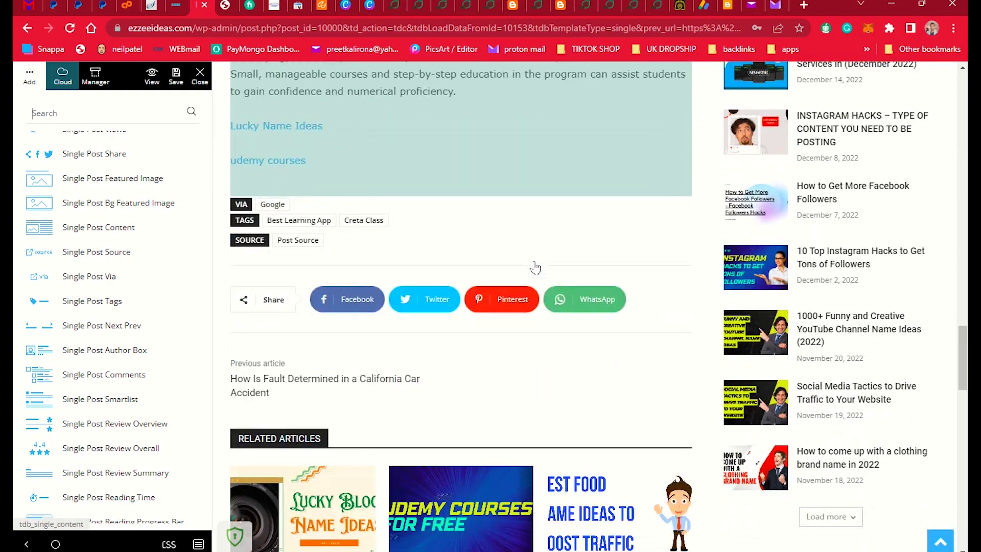
pyautogui.scroll(3, 534, 267)
pyautogui.scroll(-3, 534, 267)
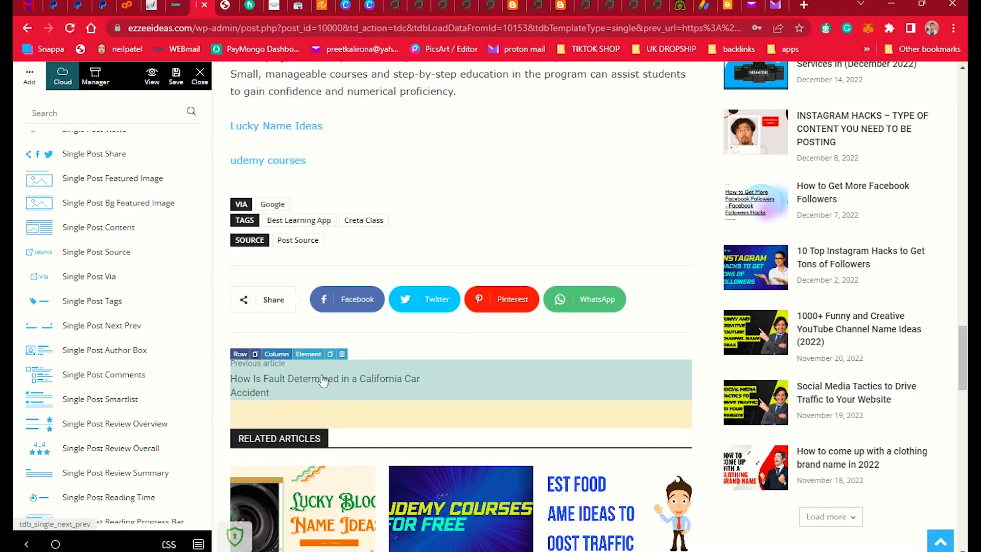
# Examine the remaining Single Post elements, such as comments, review and reading progress bar, alongside the post's related articles and comments area
pyautogui.scroll(-3, 191, 347)
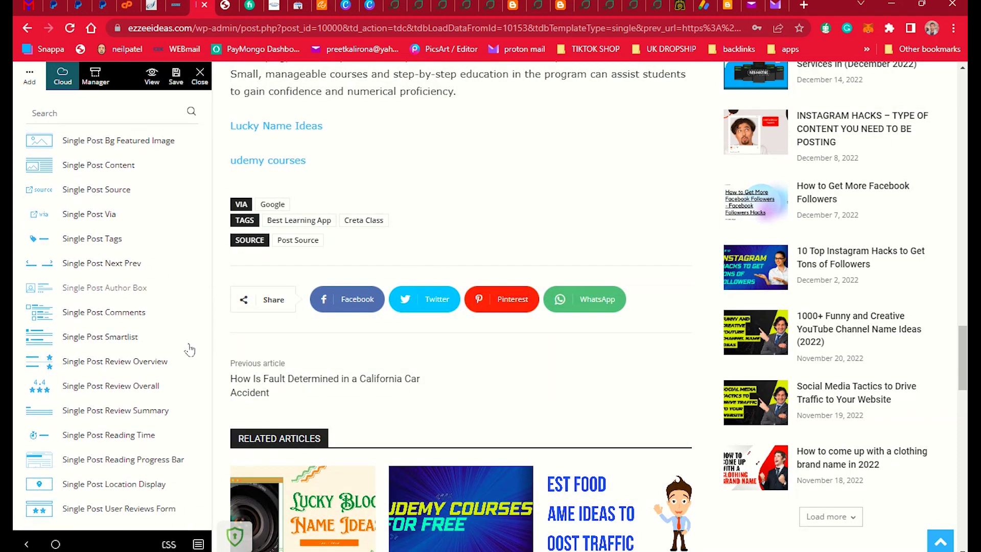
pyautogui.scroll(-4, 435, 337)
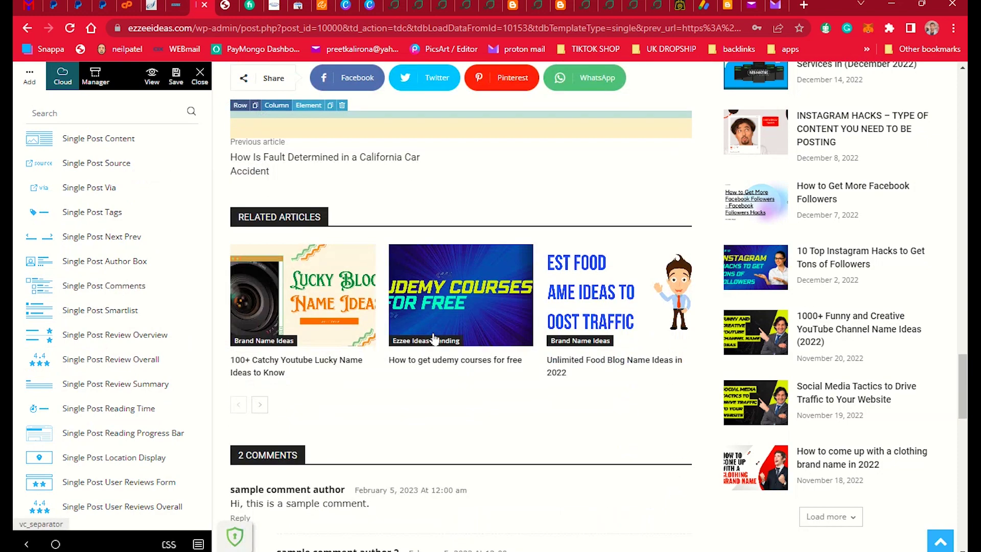
pyautogui.scroll(-4, 489, 267)
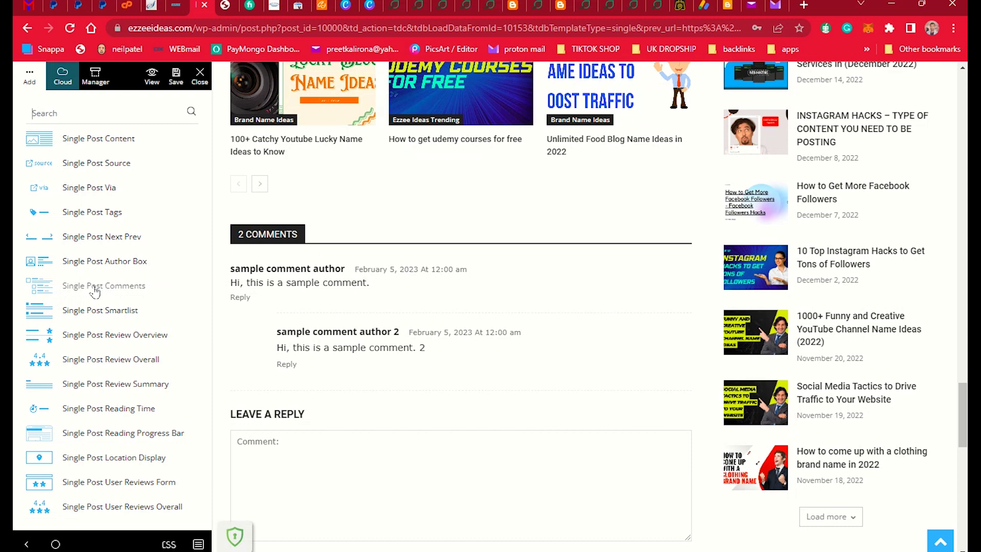
pyautogui.moveTo(95, 291); pyautogui.dragTo(364, 303)
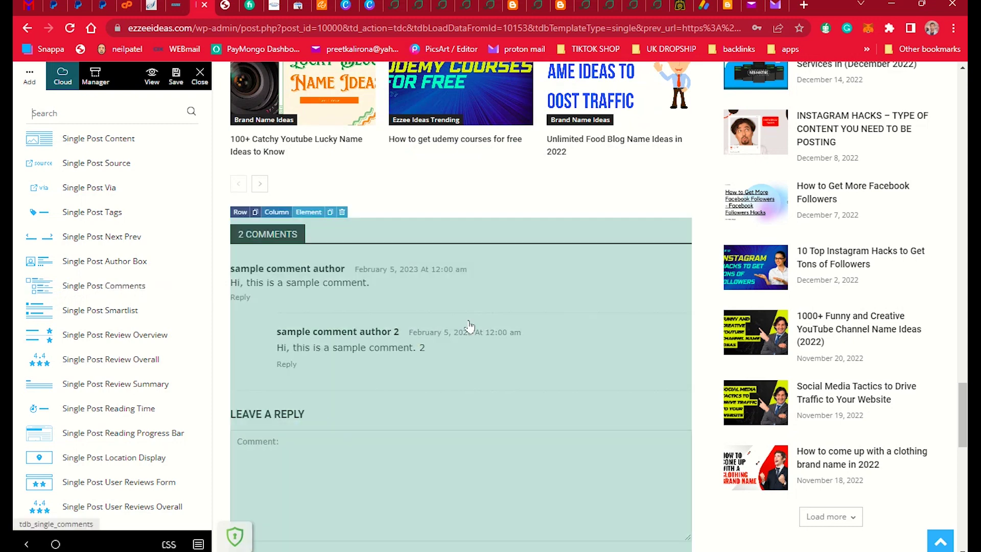
pyautogui.scroll(-3, 467, 324)
pyautogui.scroll(-1, 143, 317)
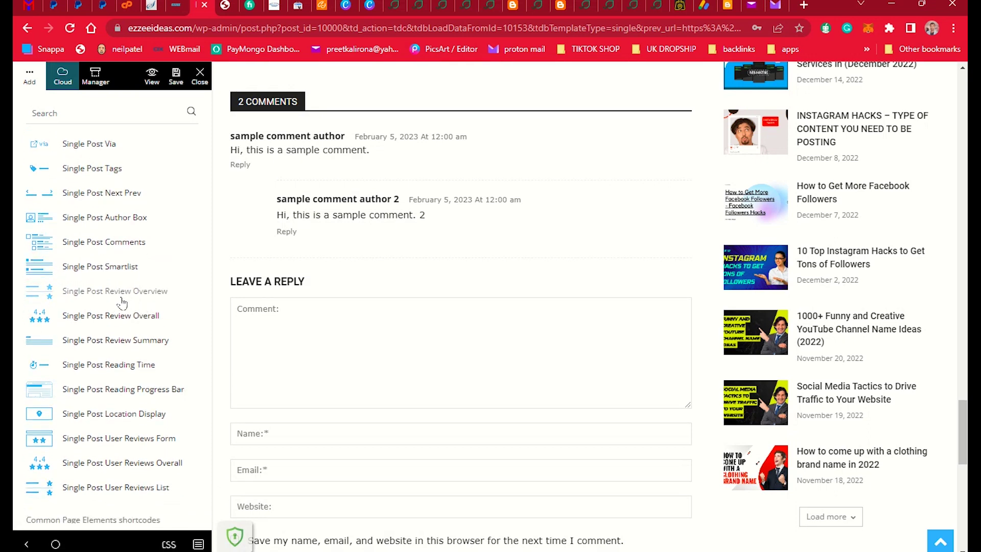
pyautogui.scroll(-1, 146, 301)
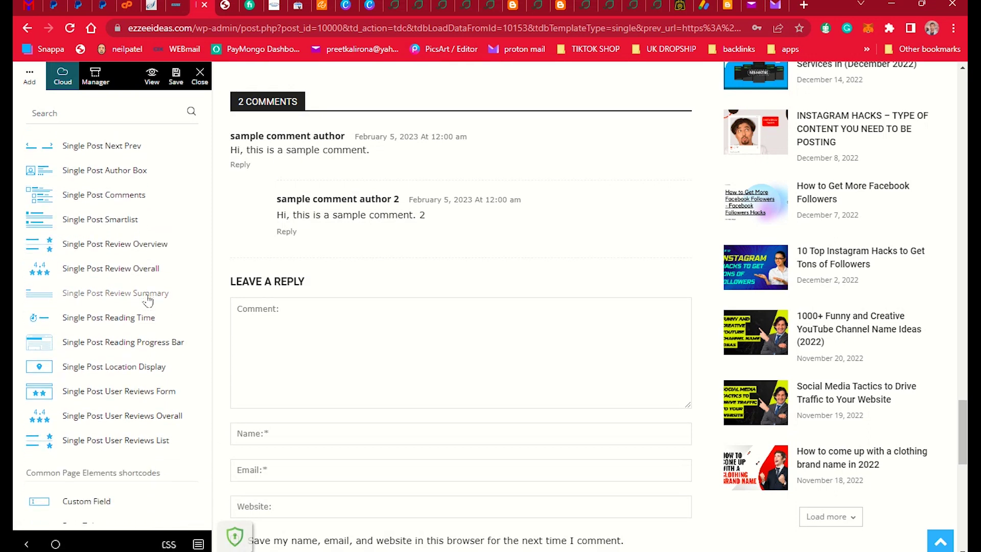
pyautogui.scroll(-1, 148, 301)
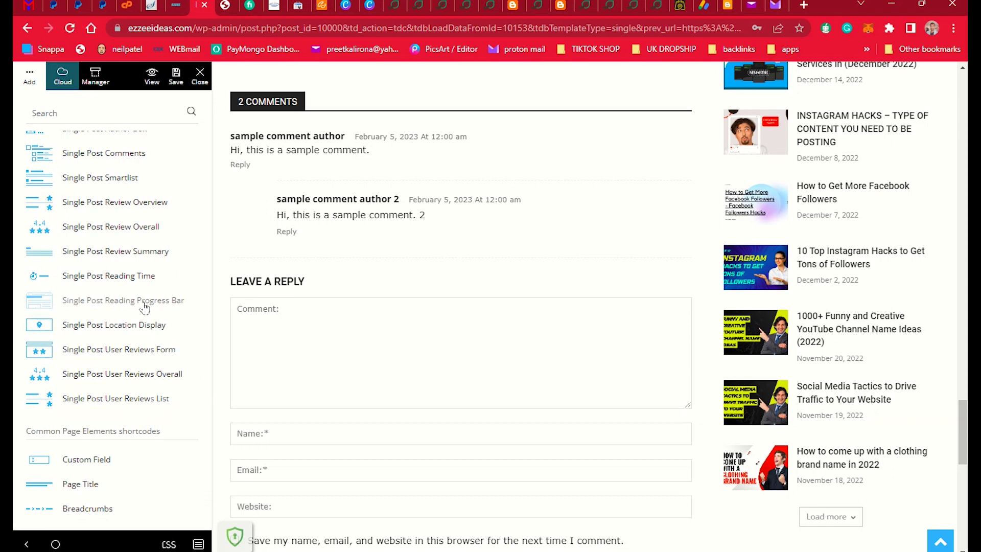
pyautogui.scroll(3, 150, 315)
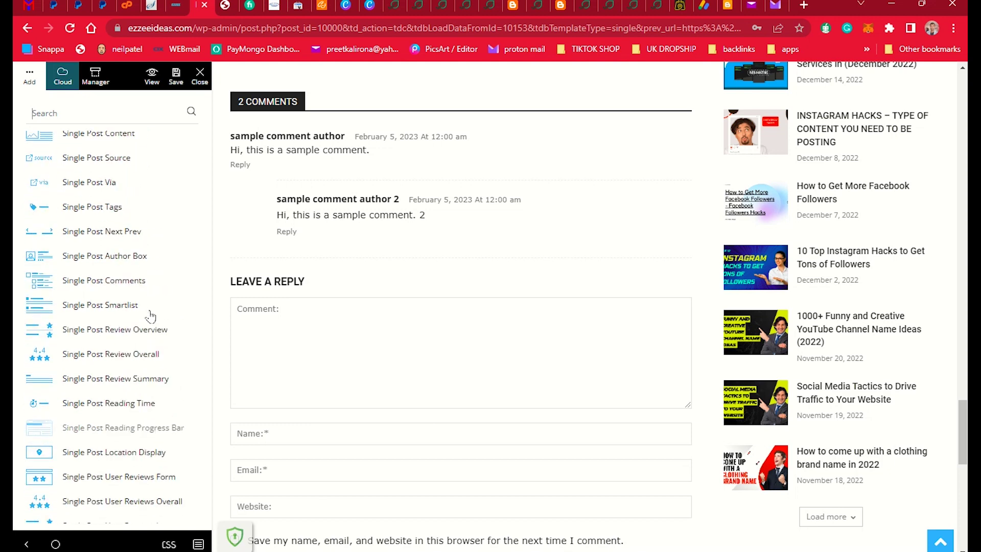
# Look through the Common Page Elements and Extended shortcodes available for the post template
pyautogui.scroll(-4, 154, 316)
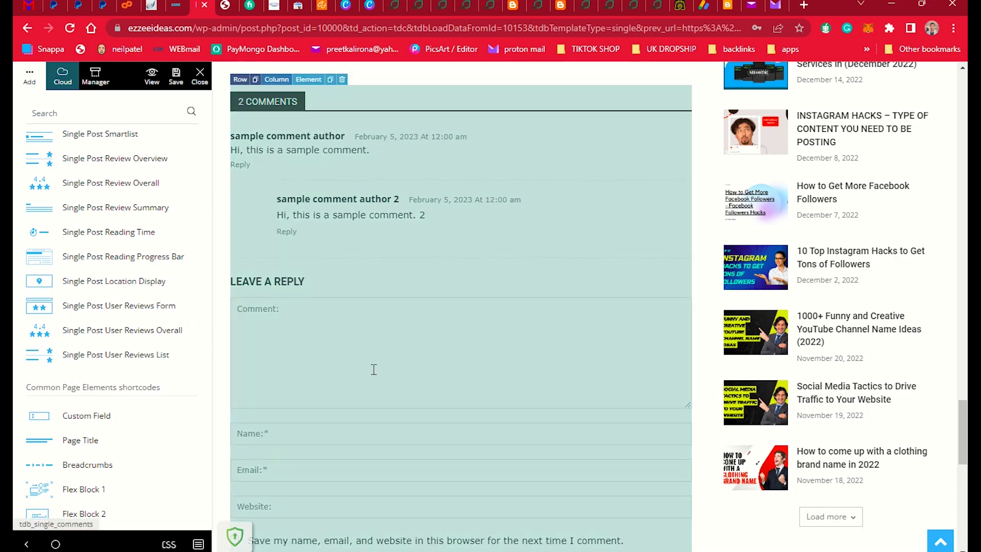
pyautogui.scroll(-3, 185, 386)
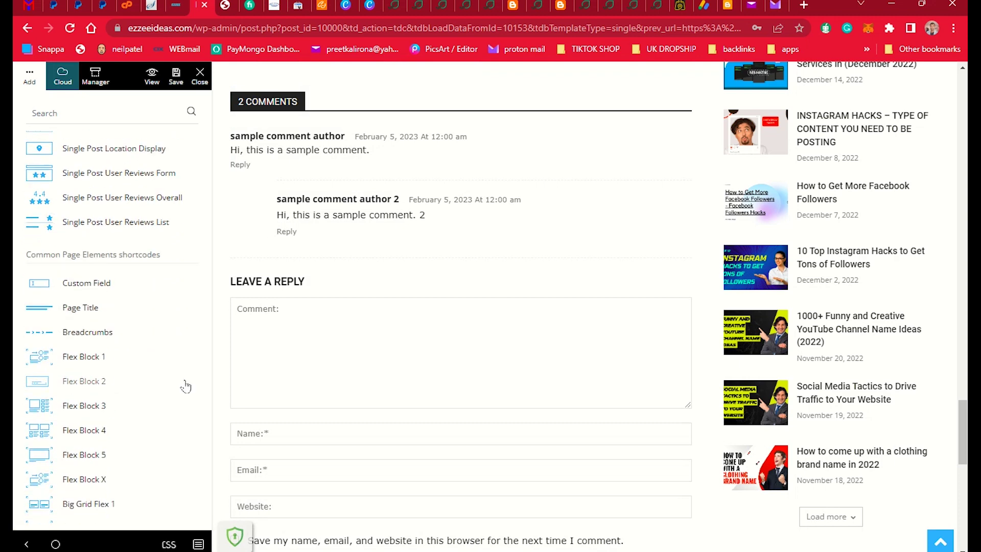
pyautogui.scroll(-10, 185, 386)
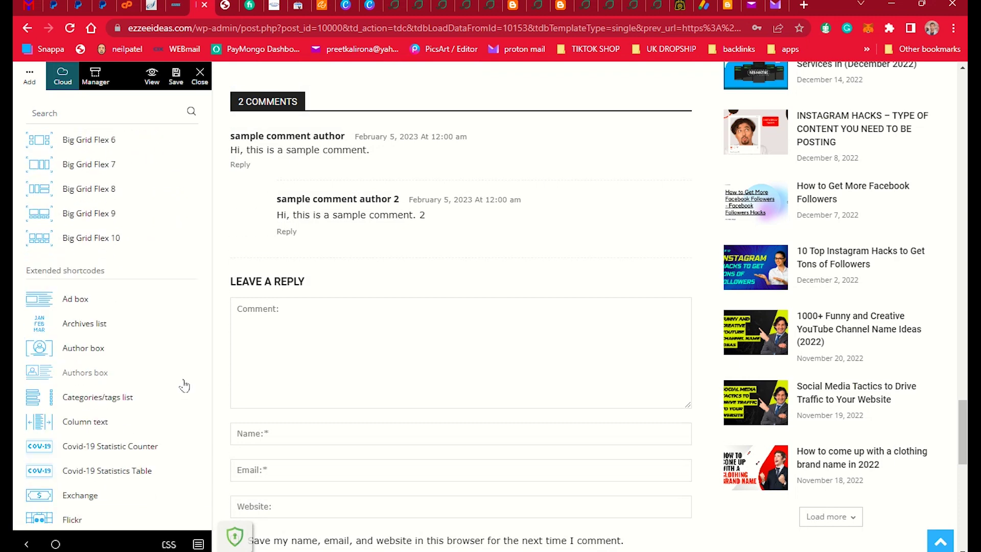
pyautogui.scroll(-2, 185, 386)
pyautogui.scroll(-1, 185, 385)
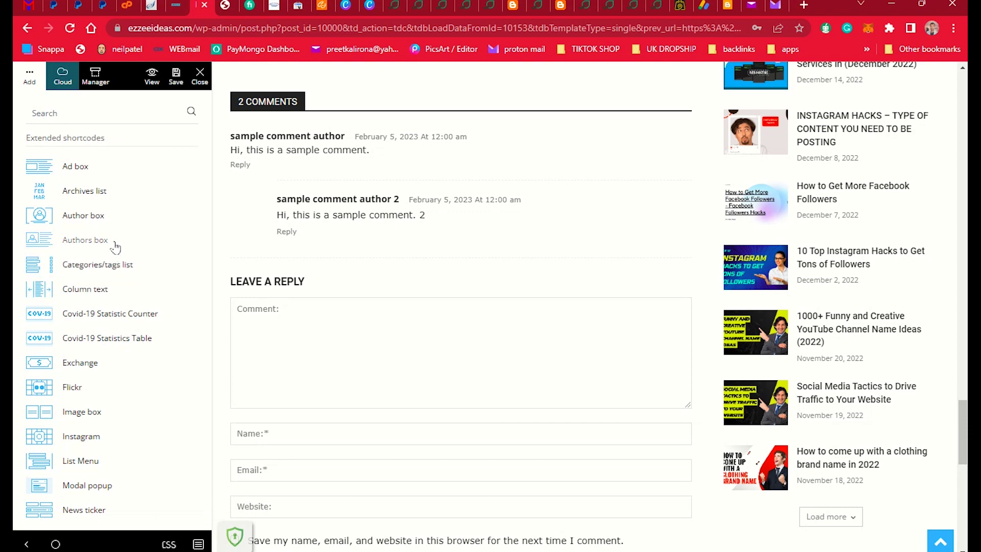
pyautogui.scroll(-2, 134, 313)
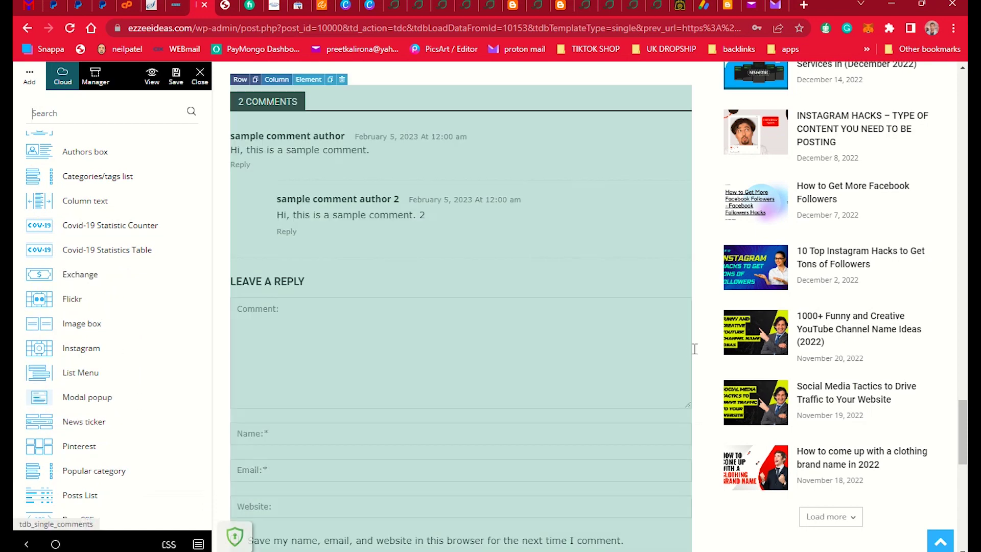
pyautogui.scroll(-3, 425, 339)
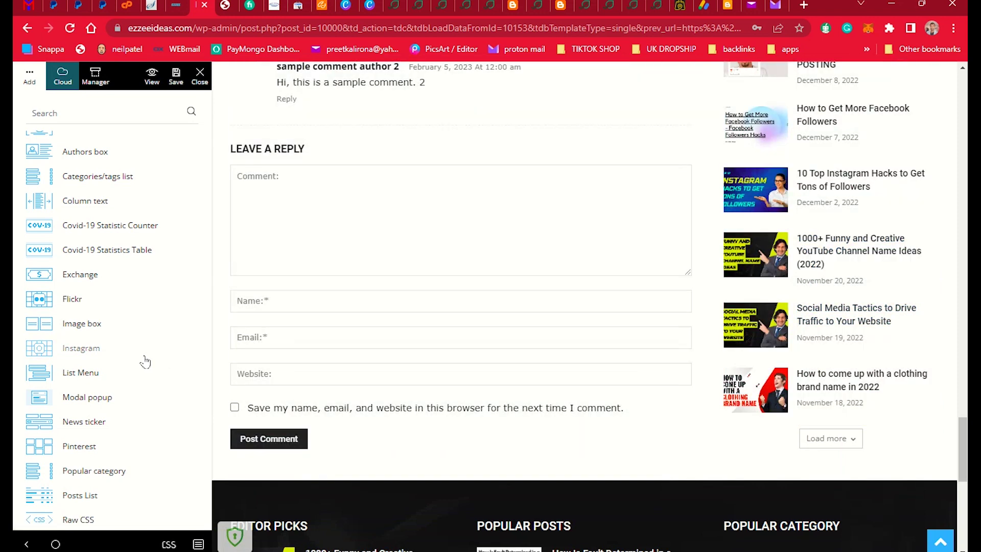
# Place a List Menu element below the sidebar's Trending Today posts and have it use the items from the HEADER menu
pyautogui.moveTo(77, 372); pyautogui.dragTo(852, 433)
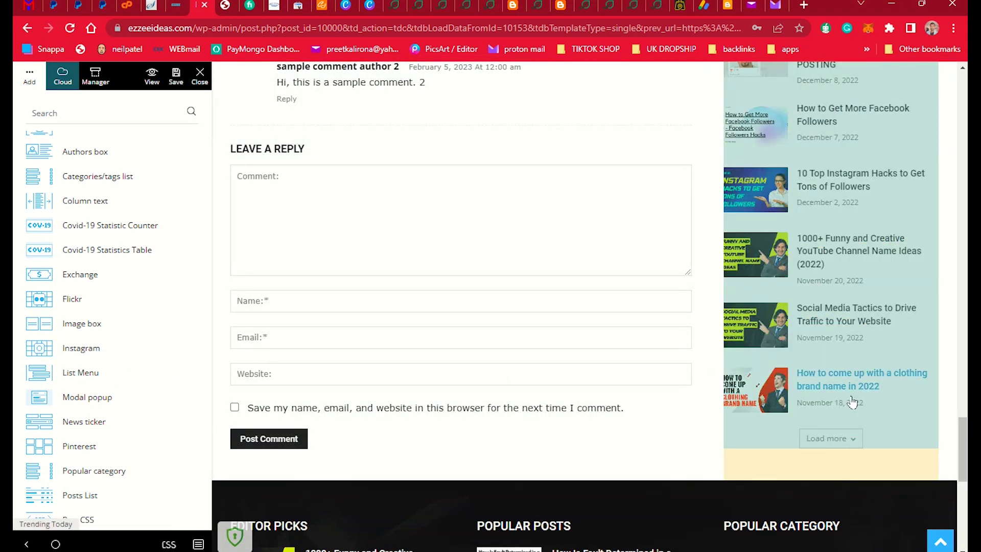
pyautogui.scroll(-2, 853, 409)
pyautogui.click(861, 338)
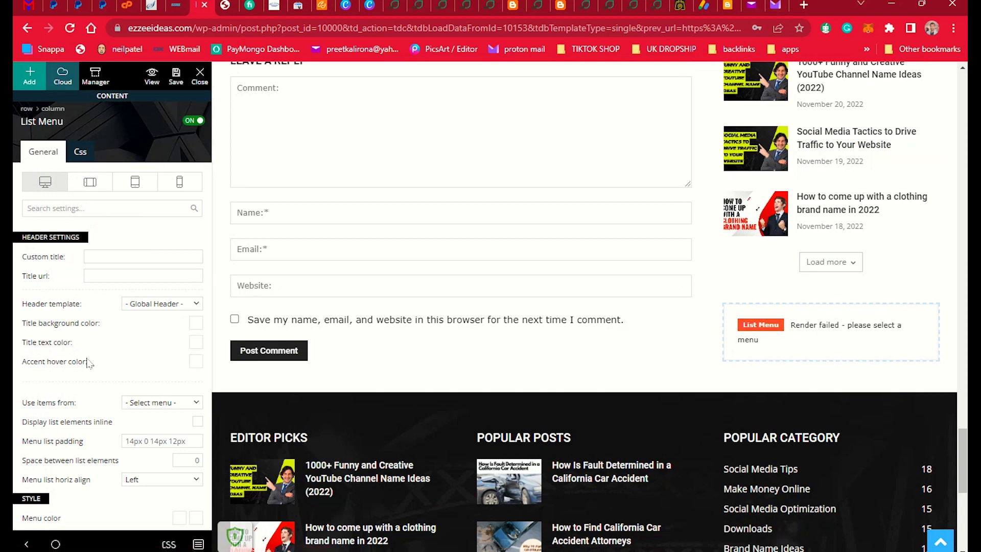
pyautogui.click(135, 401)
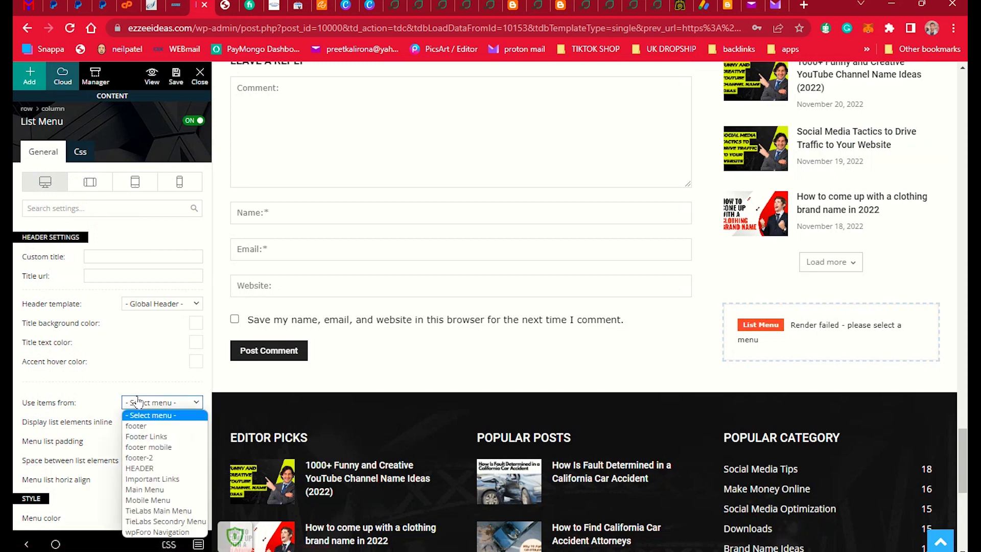
pyautogui.click(153, 467)
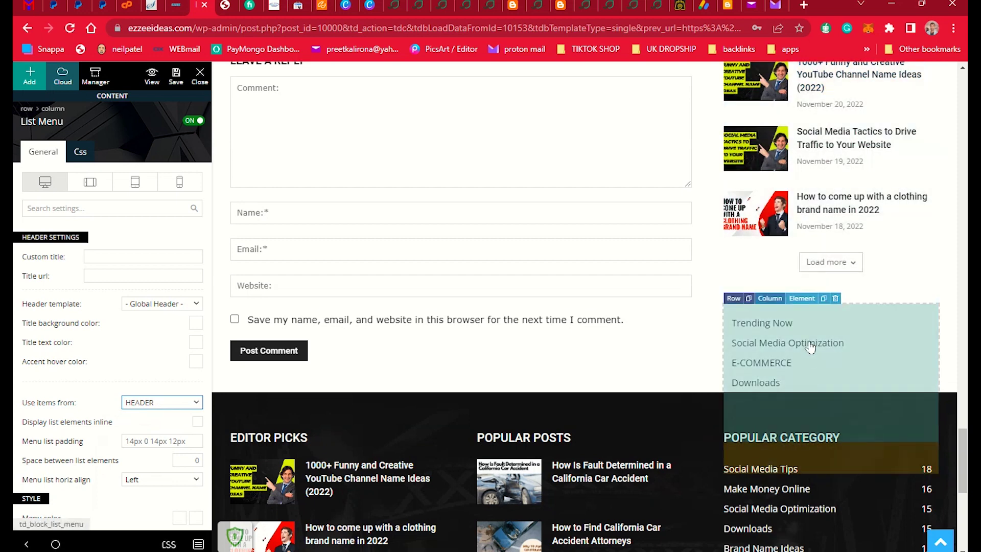
# Delete the List Menu element from the sidebar below the Trending Today posts
pyautogui.click(836, 299)
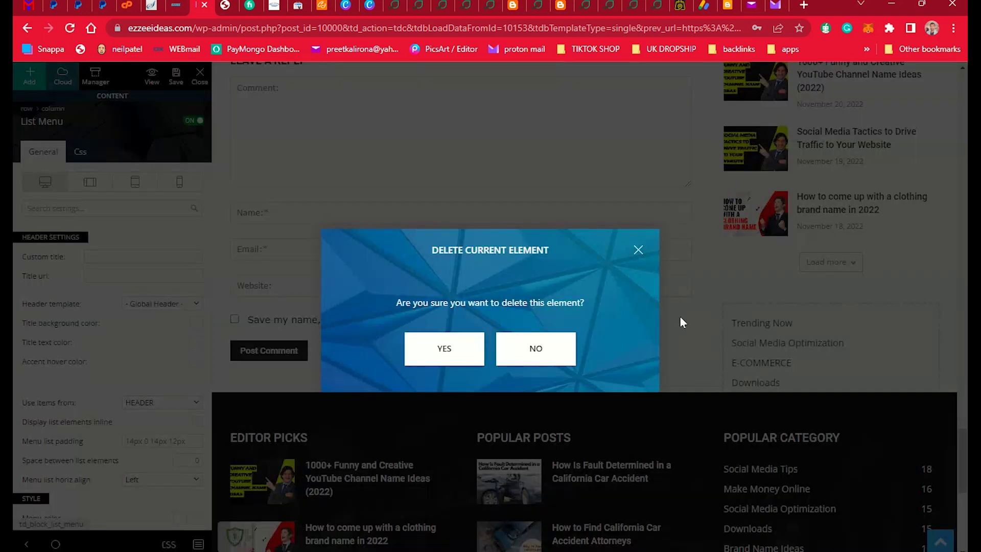
pyautogui.click(444, 346)
pyautogui.click(82, 332)
# Add a Newsletter element below the post's comment form and open its settings
pyautogui.scroll(-5, 82, 327)
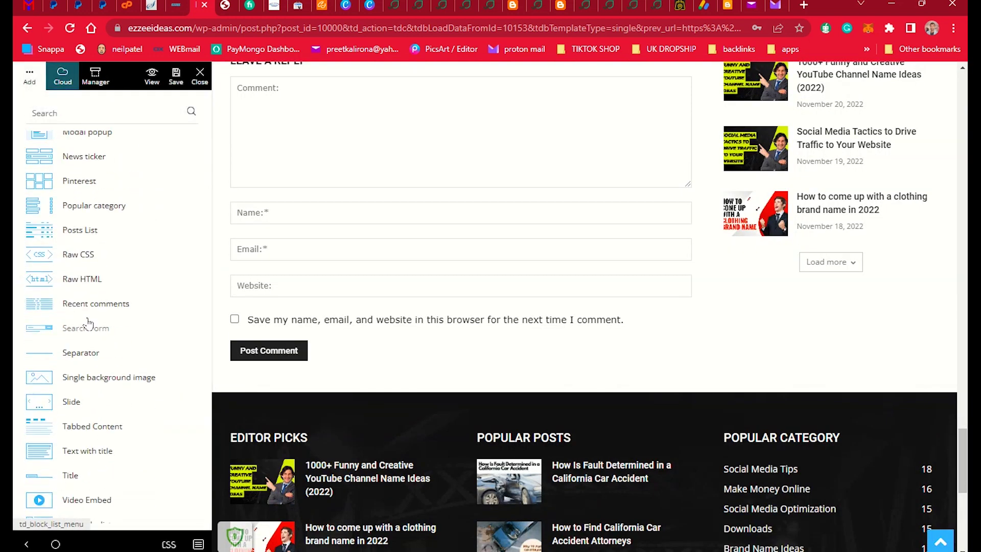
pyautogui.scroll(-10, 168, 345)
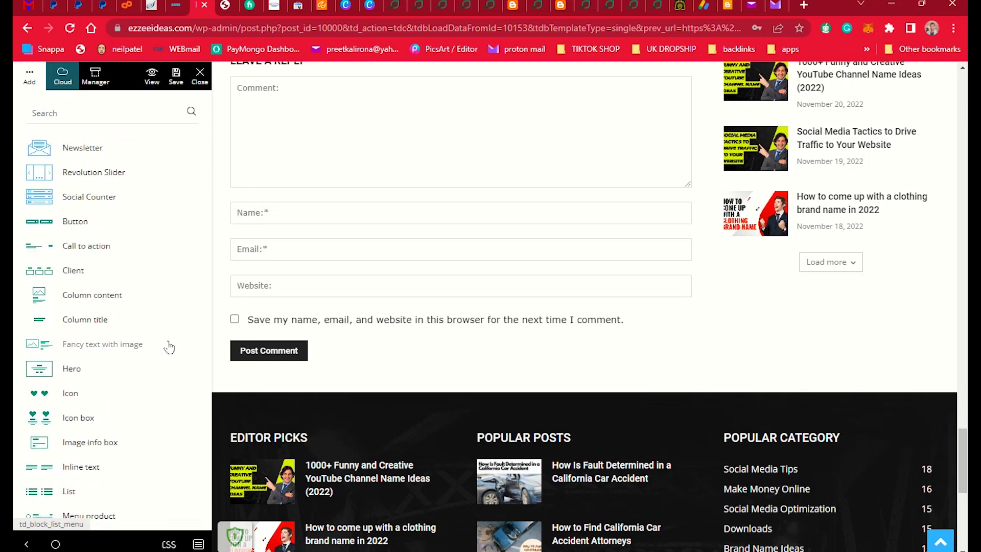
pyautogui.scroll(1, 168, 346)
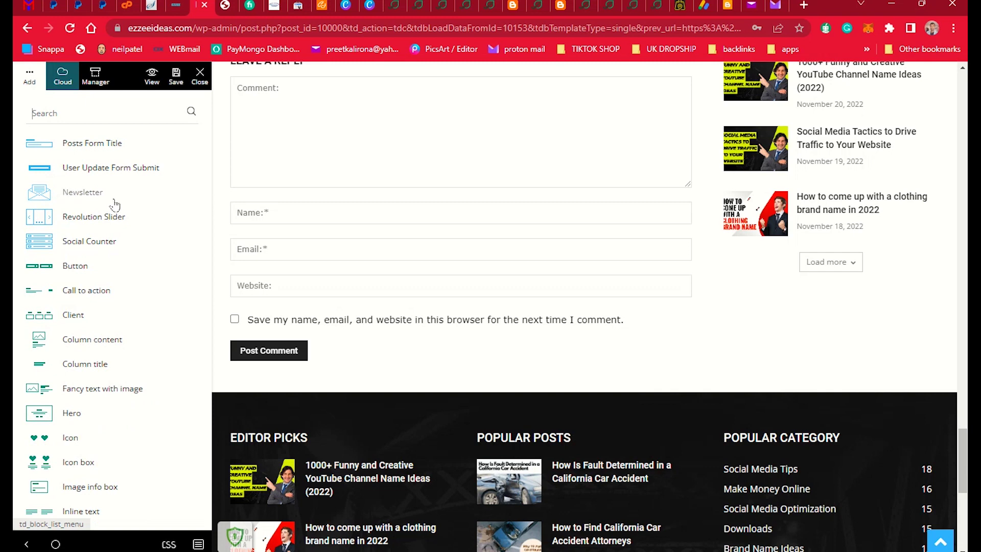
pyautogui.moveTo(114, 204); pyautogui.dragTo(417, 274)
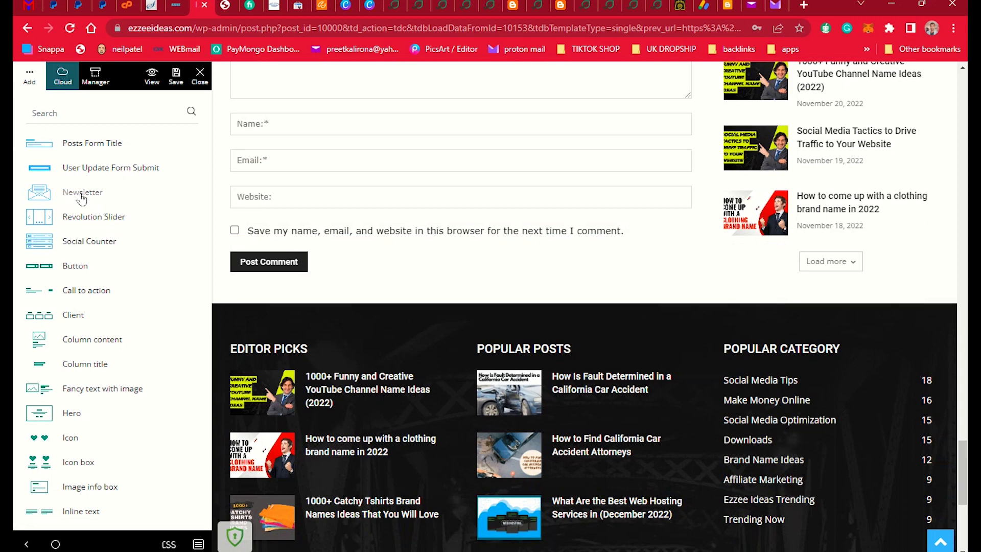
pyautogui.moveTo(81, 198); pyautogui.dragTo(584, 247)
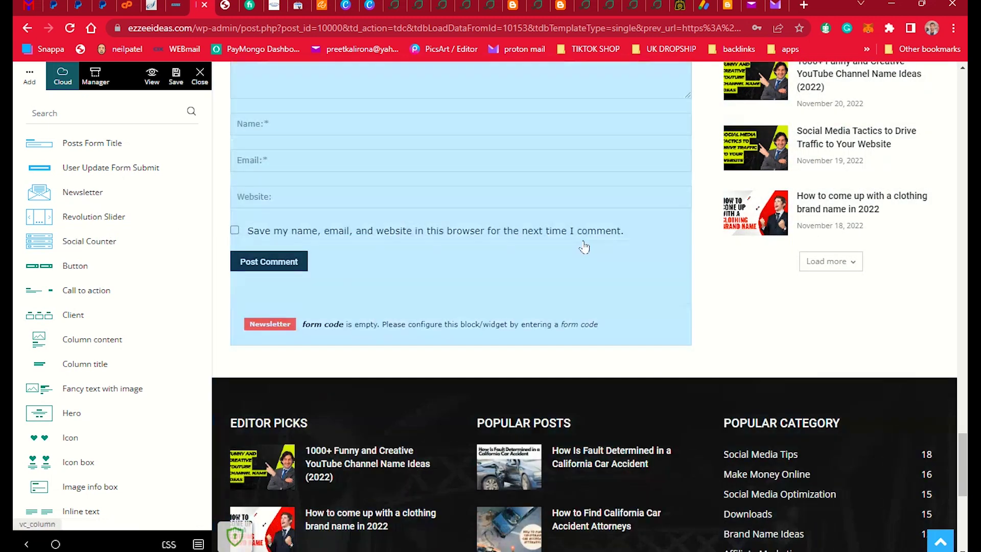
pyautogui.click(407, 330)
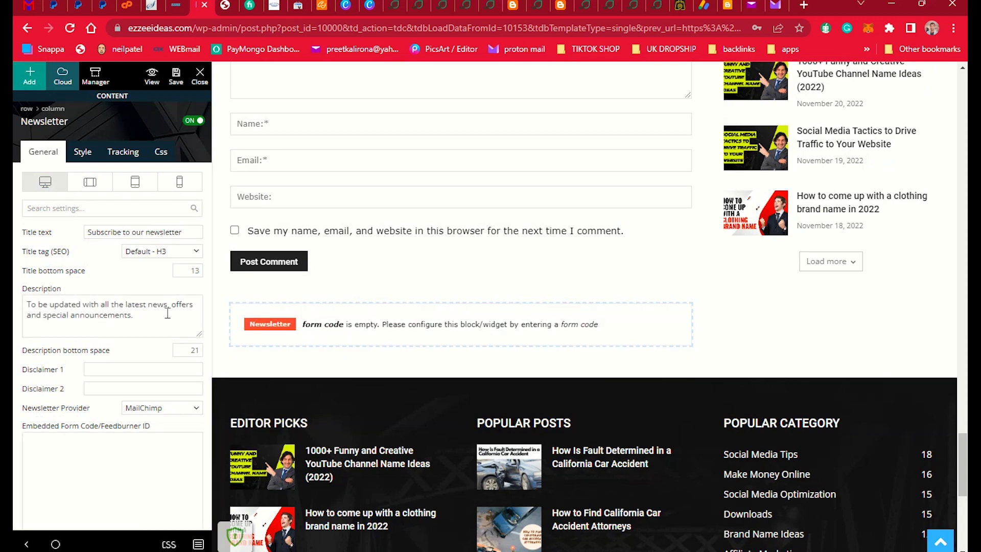
# Check the Newsletter element's provider options and delete the element below the comment form
pyautogui.scroll(-1, 156, 411)
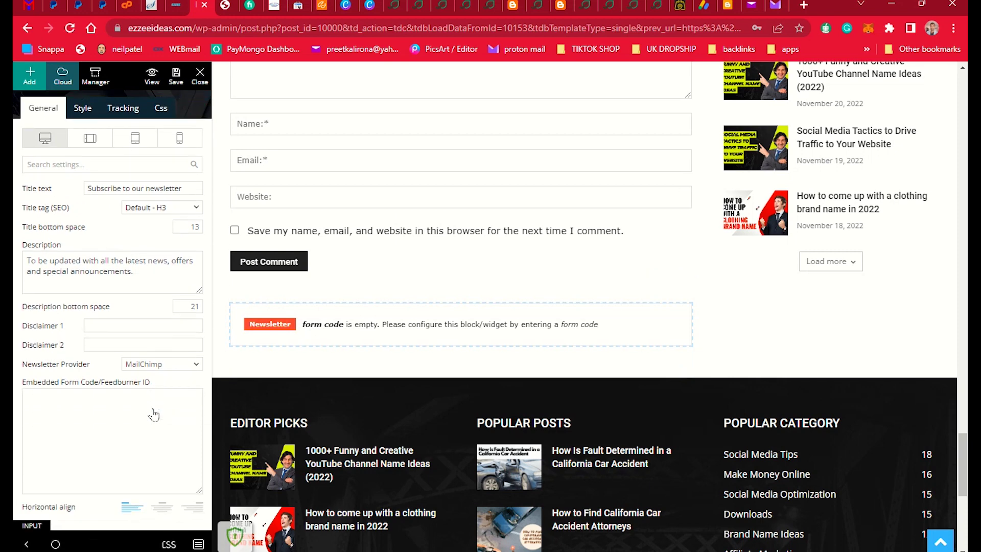
pyautogui.click(160, 366)
pyautogui.click(160, 367)
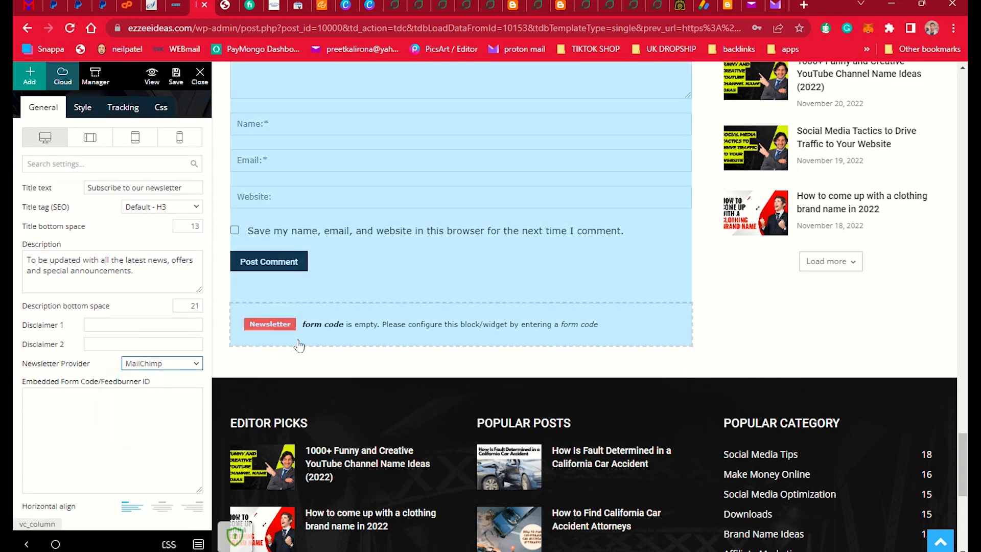
pyautogui.click(342, 297)
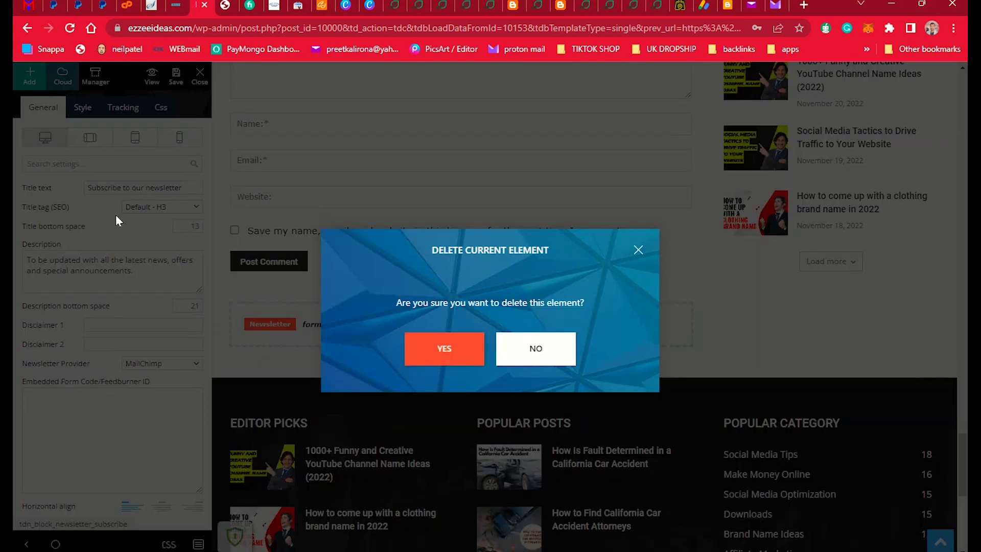
pyautogui.press('Return')
# Look through the available elements, from the multipurpose and custom forms shortcodes back to the Extended, Big Grid Flex and Header shortcodes
pyautogui.scroll(-5, 87, 417)
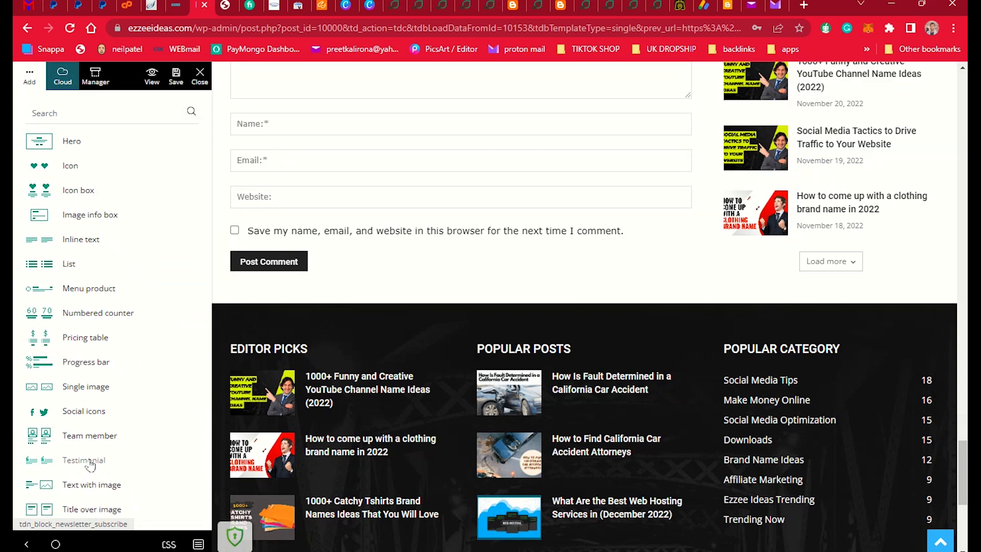
pyautogui.scroll(3, 90, 463)
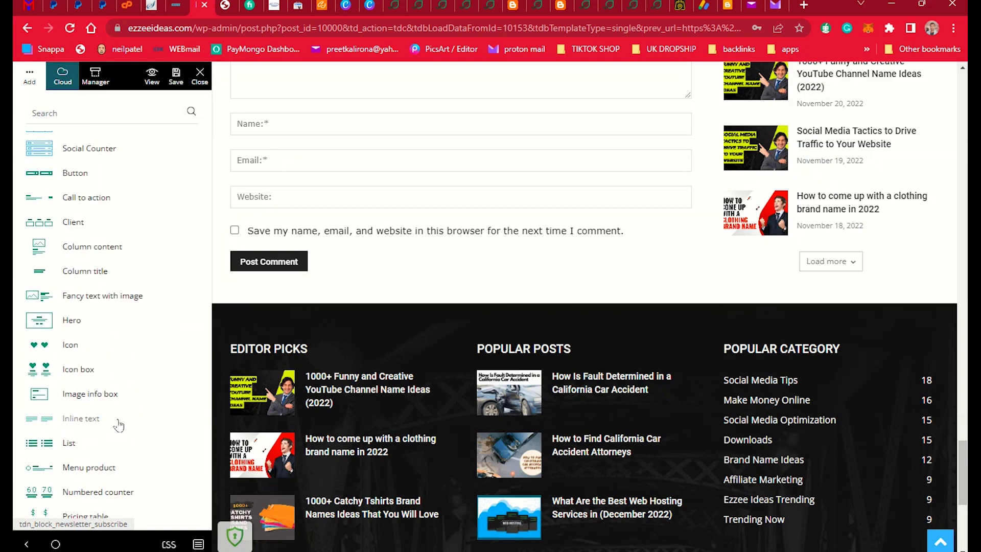
pyautogui.scroll(2, 115, 434)
pyautogui.scroll(3, 109, 464)
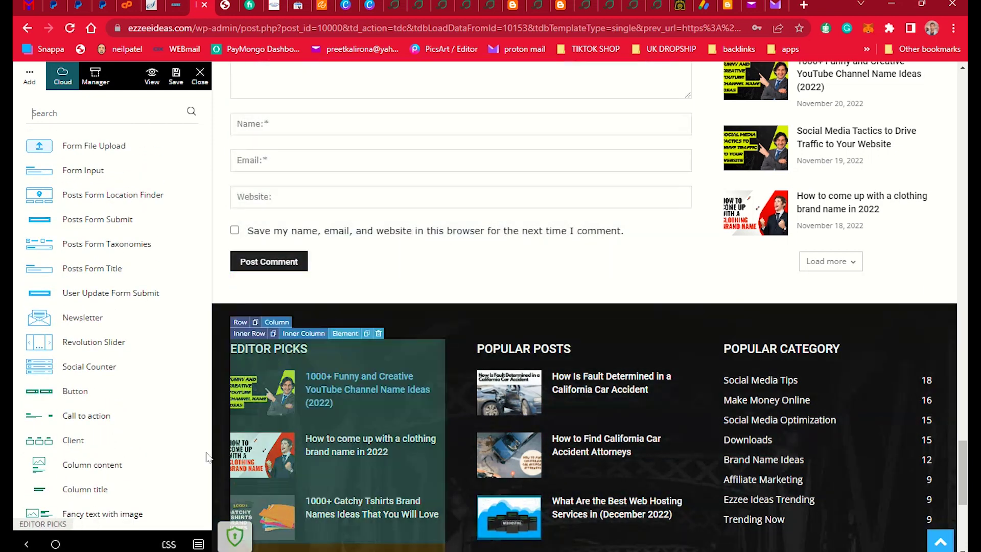
pyautogui.scroll(1, 125, 453)
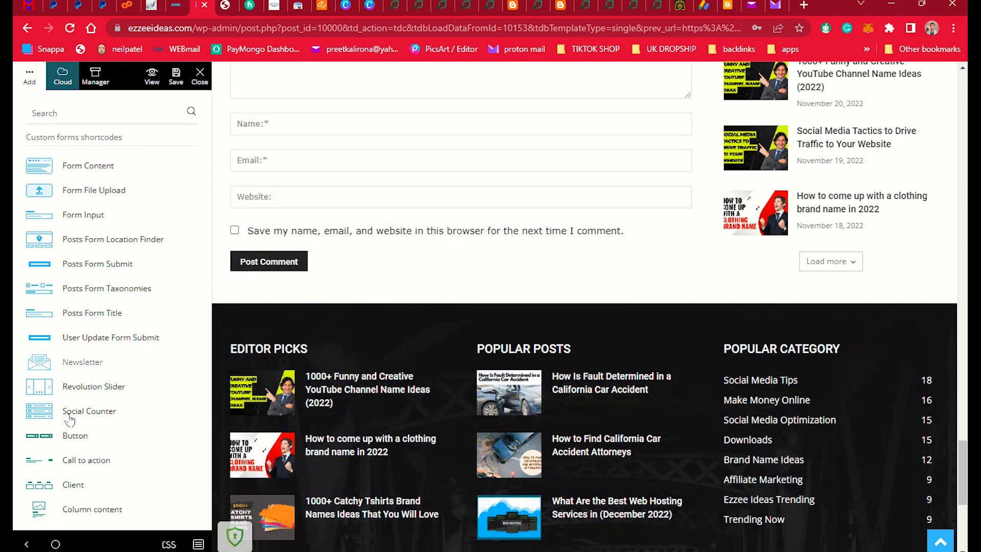
pyautogui.scroll(2, 109, 463)
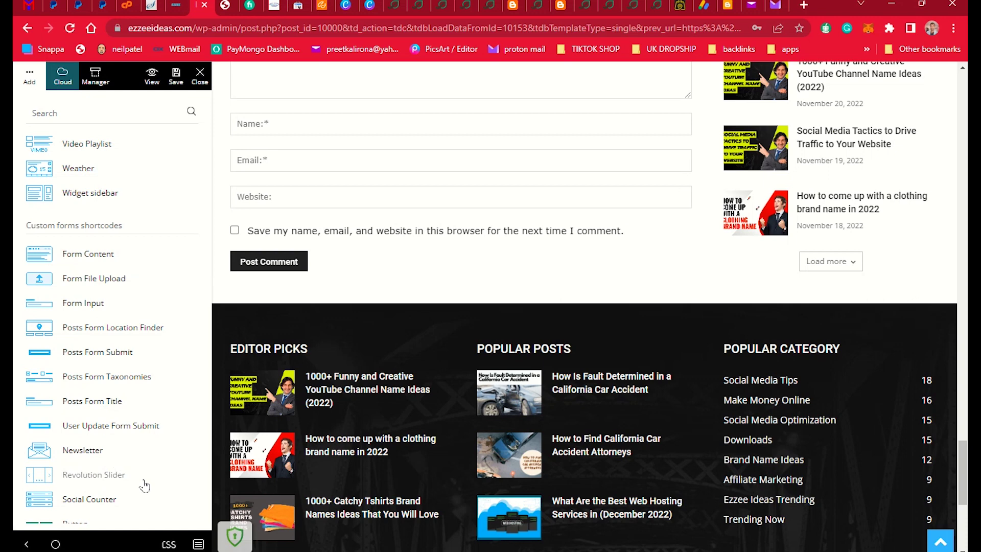
pyautogui.scroll(5, 145, 485)
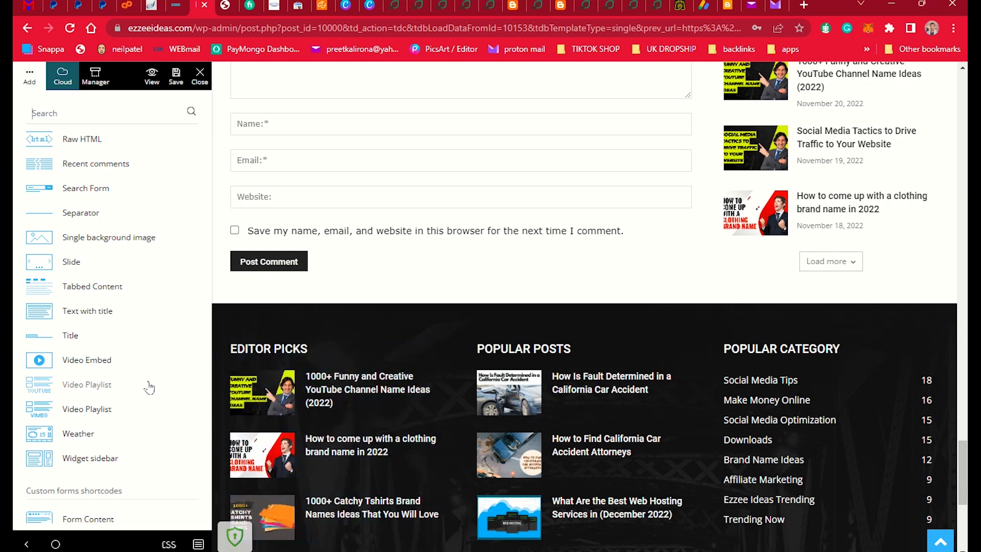
pyautogui.scroll(20, 148, 387)
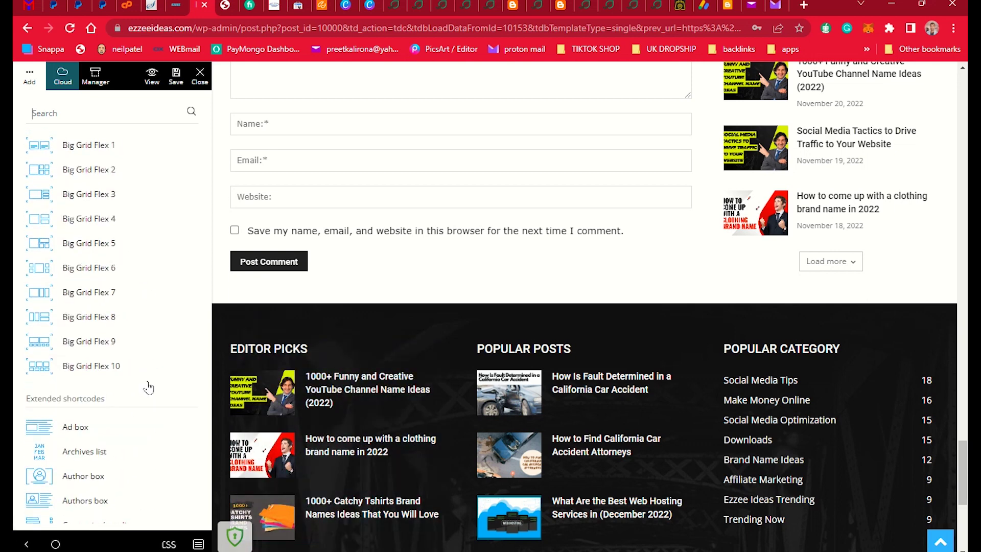
pyautogui.scroll(15, 148, 387)
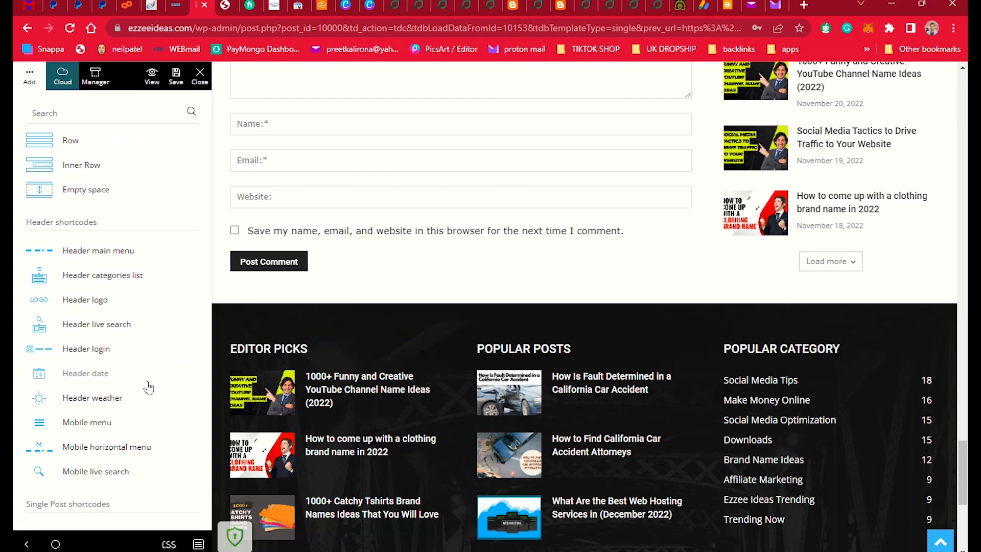
# Review the post layout from the comments back up to the title and save the single post template
pyautogui.scroll(20, 551, 256)
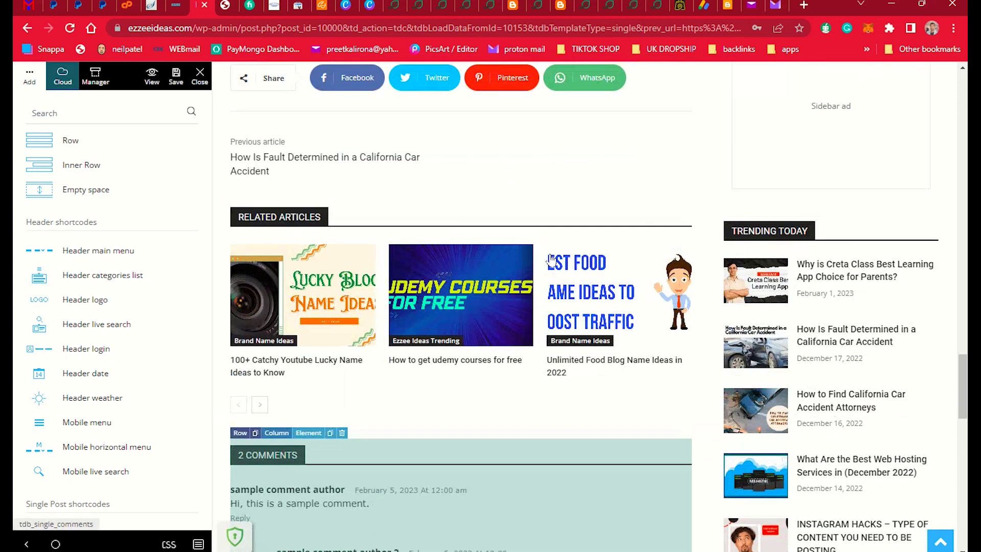
pyautogui.scroll(20, 551, 260)
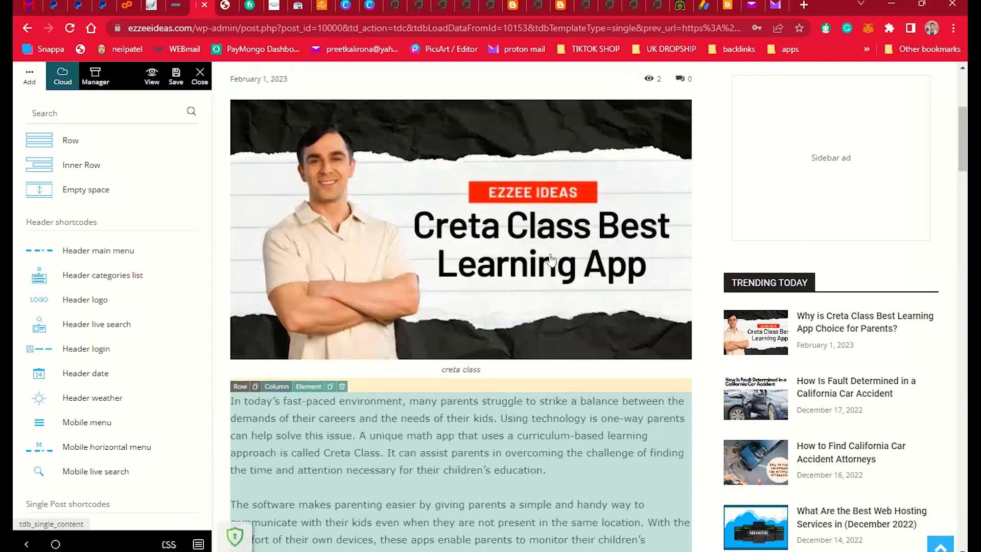
pyautogui.scroll(-3, 551, 261)
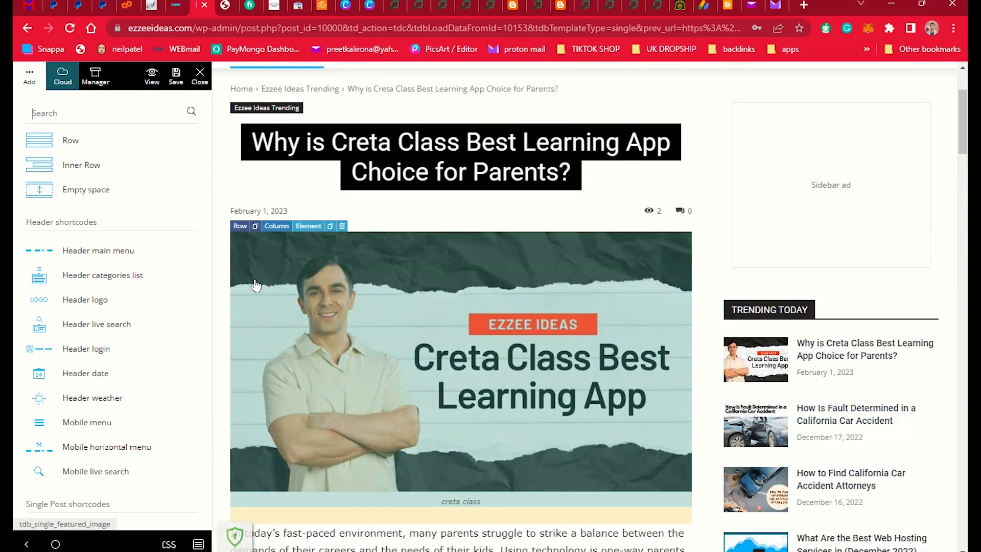
pyautogui.click(175, 80)
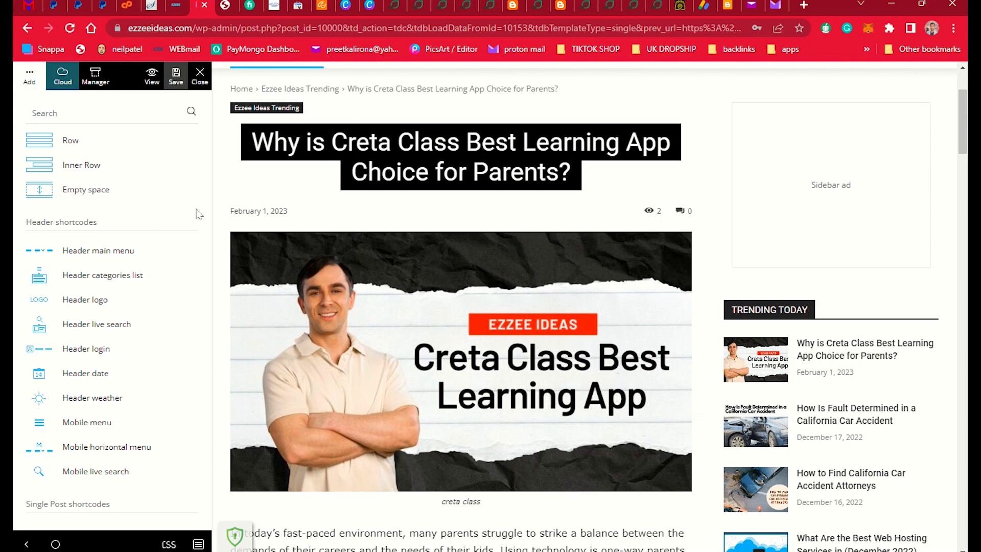
pyautogui.scroll(3, 460, 255)
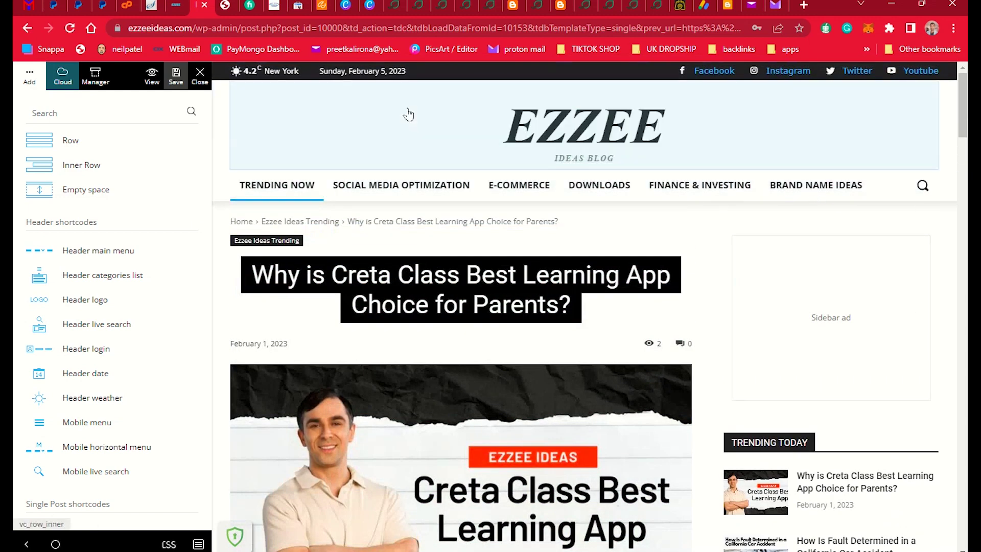